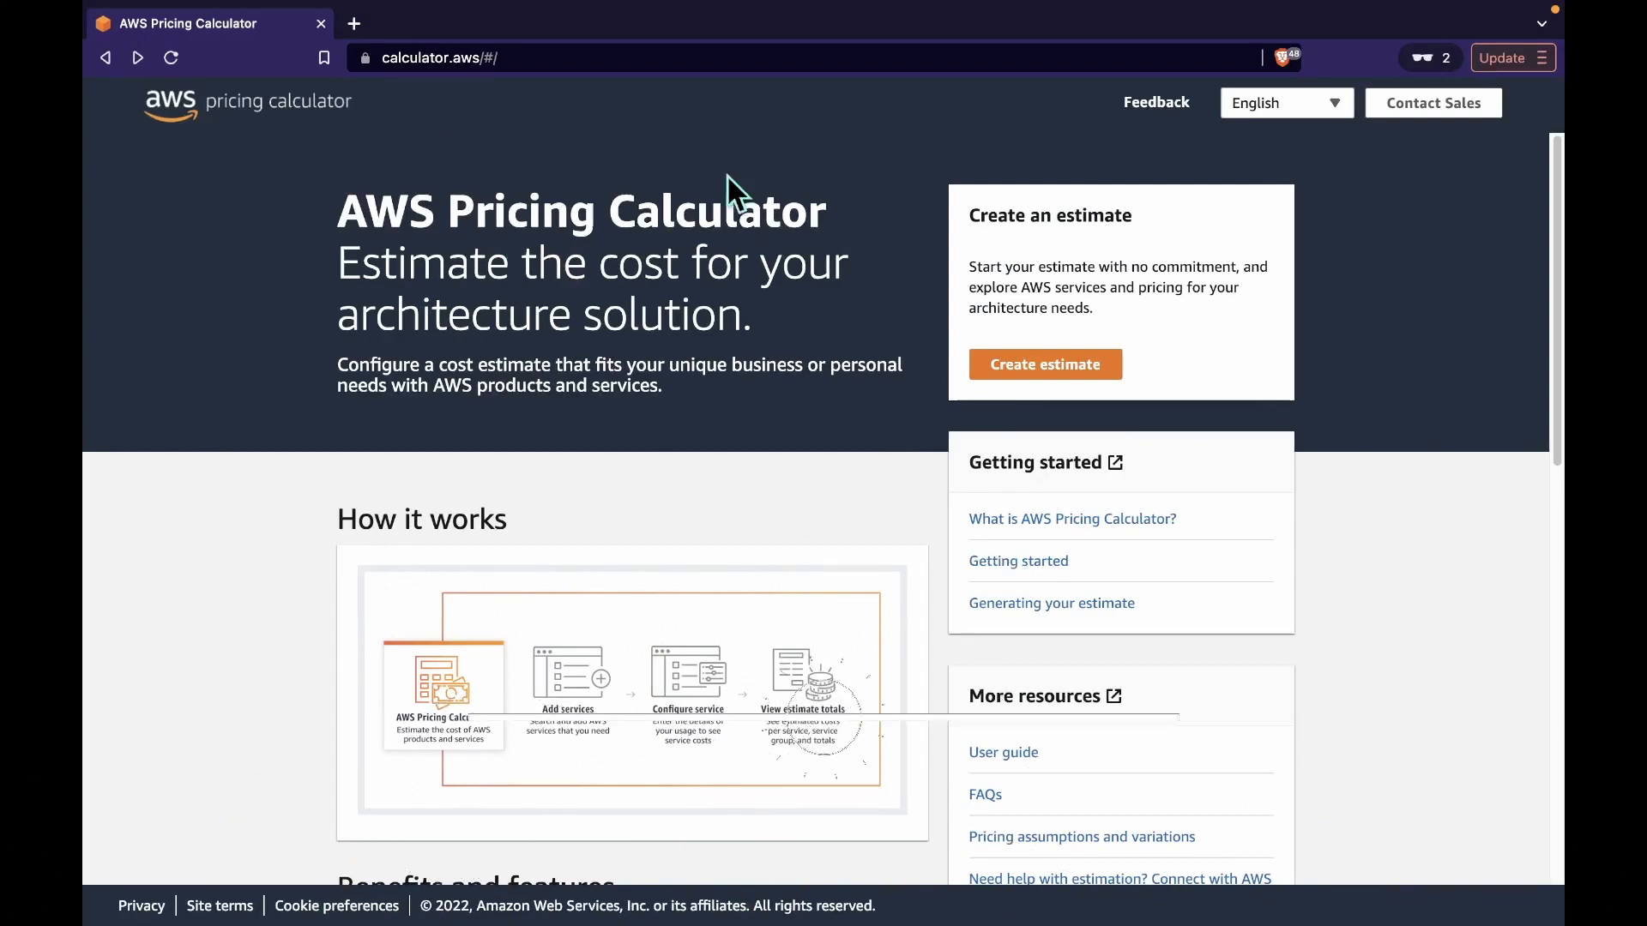
Step: Create a new estimate, search the services for Ec2 and start configuring Amazon EC2
click(1097, 371)
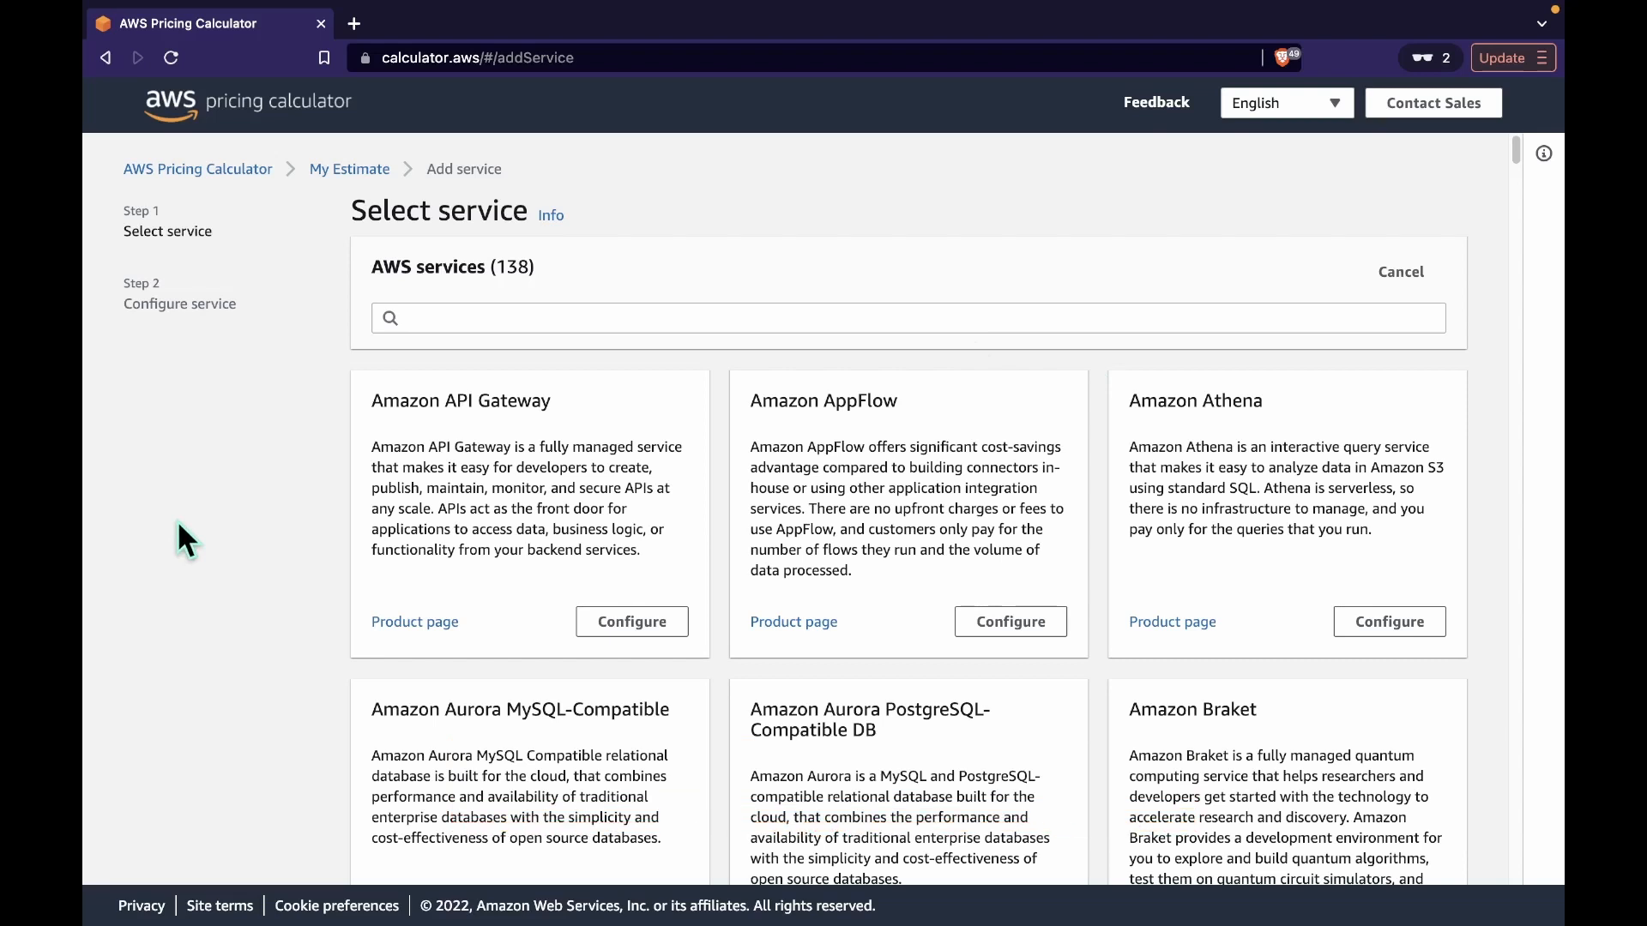
click(454, 318)
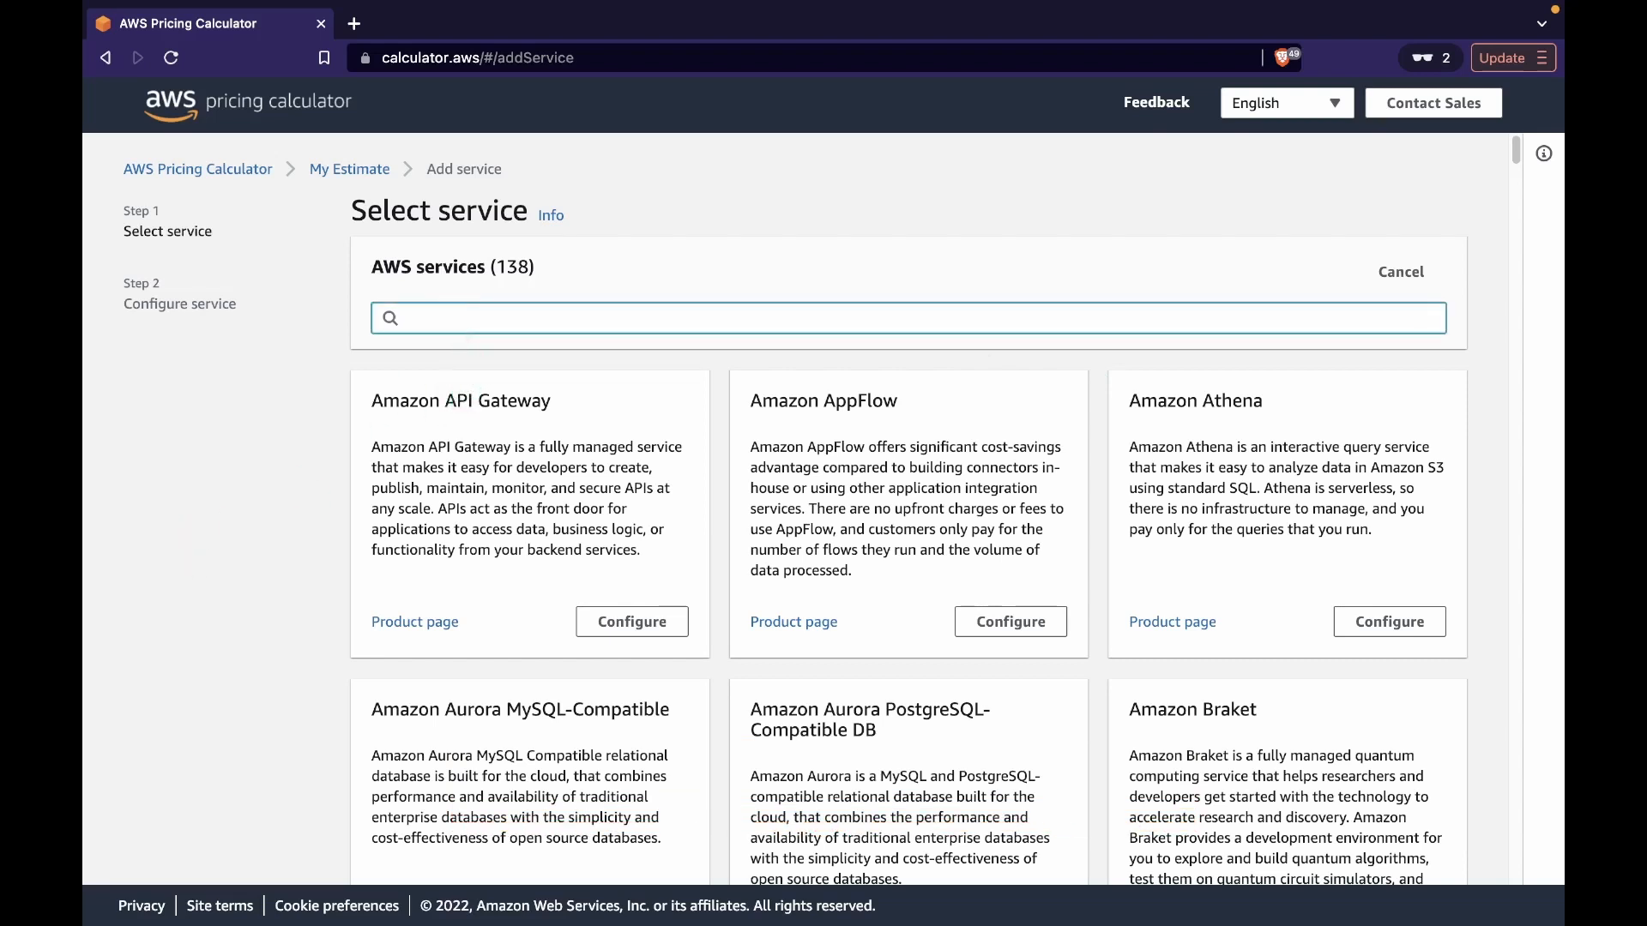
text(Ec2)
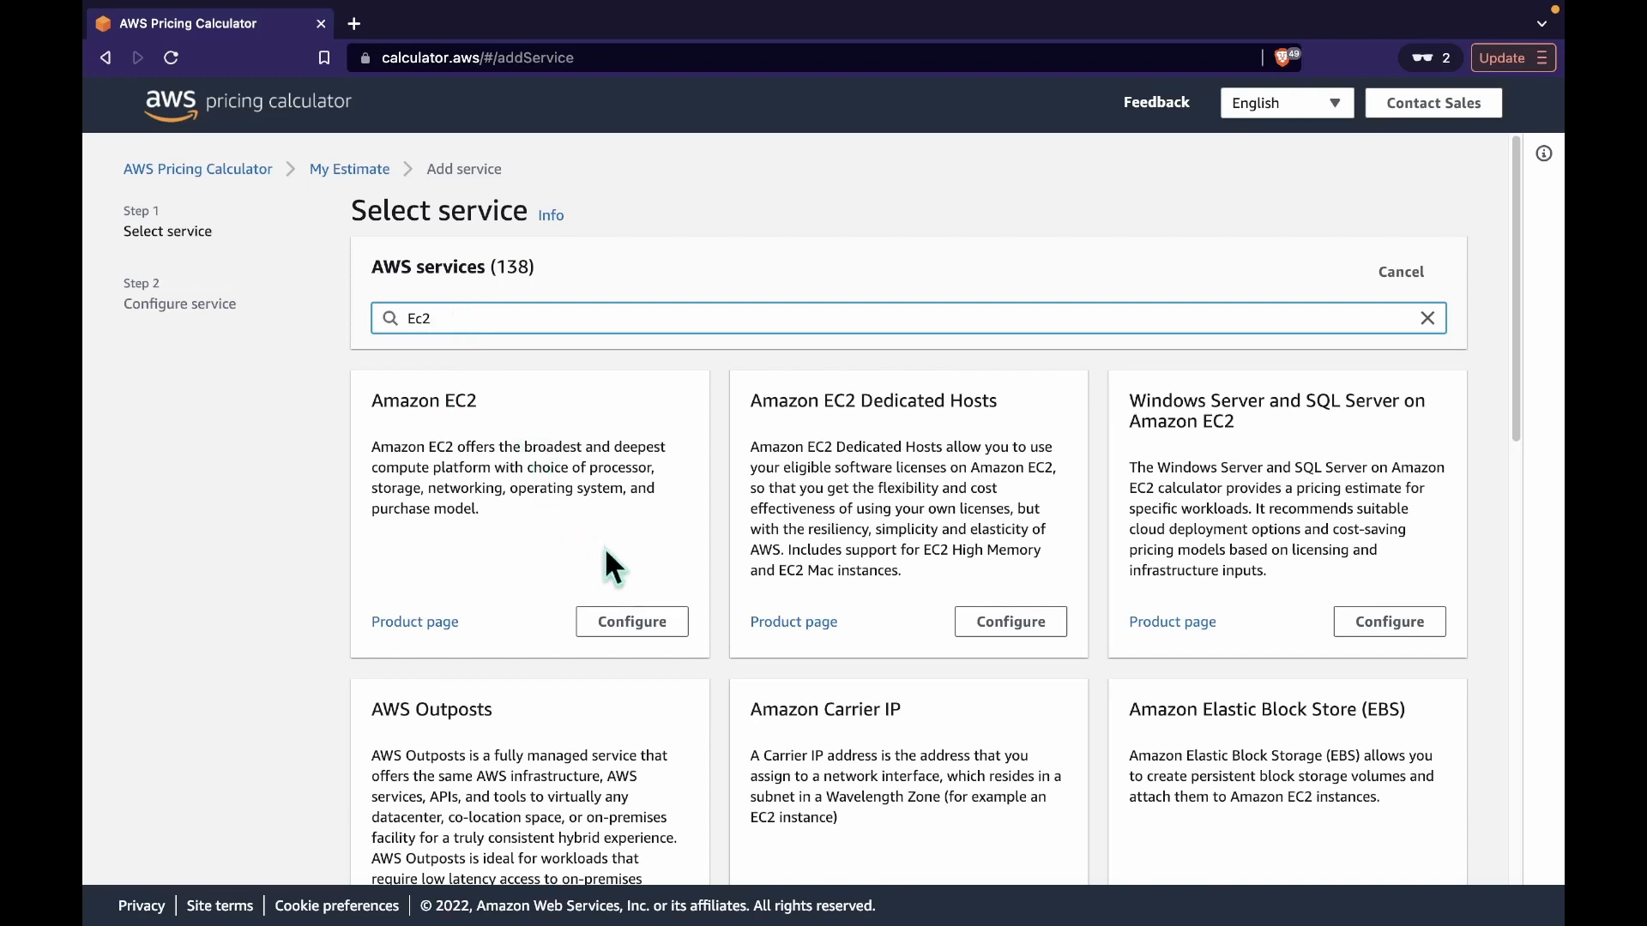
click(618, 621)
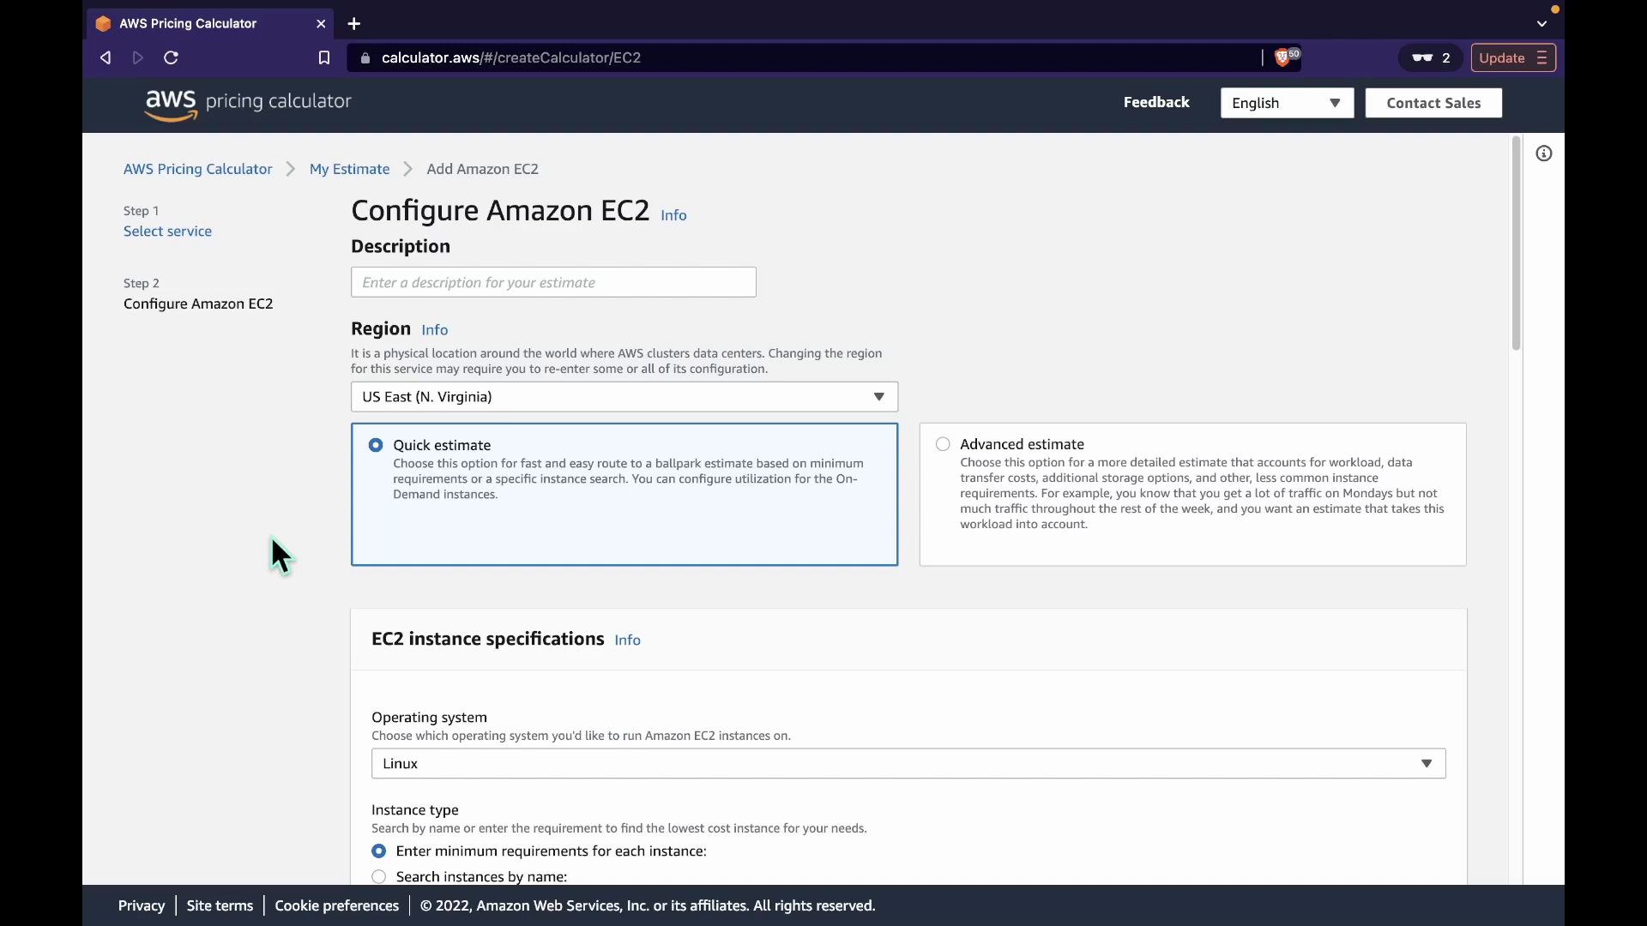
Step: Switch the EC2 configuration to Advanced estimate and set the operating system to Windows Server
scroll(267, 592, down, 3)
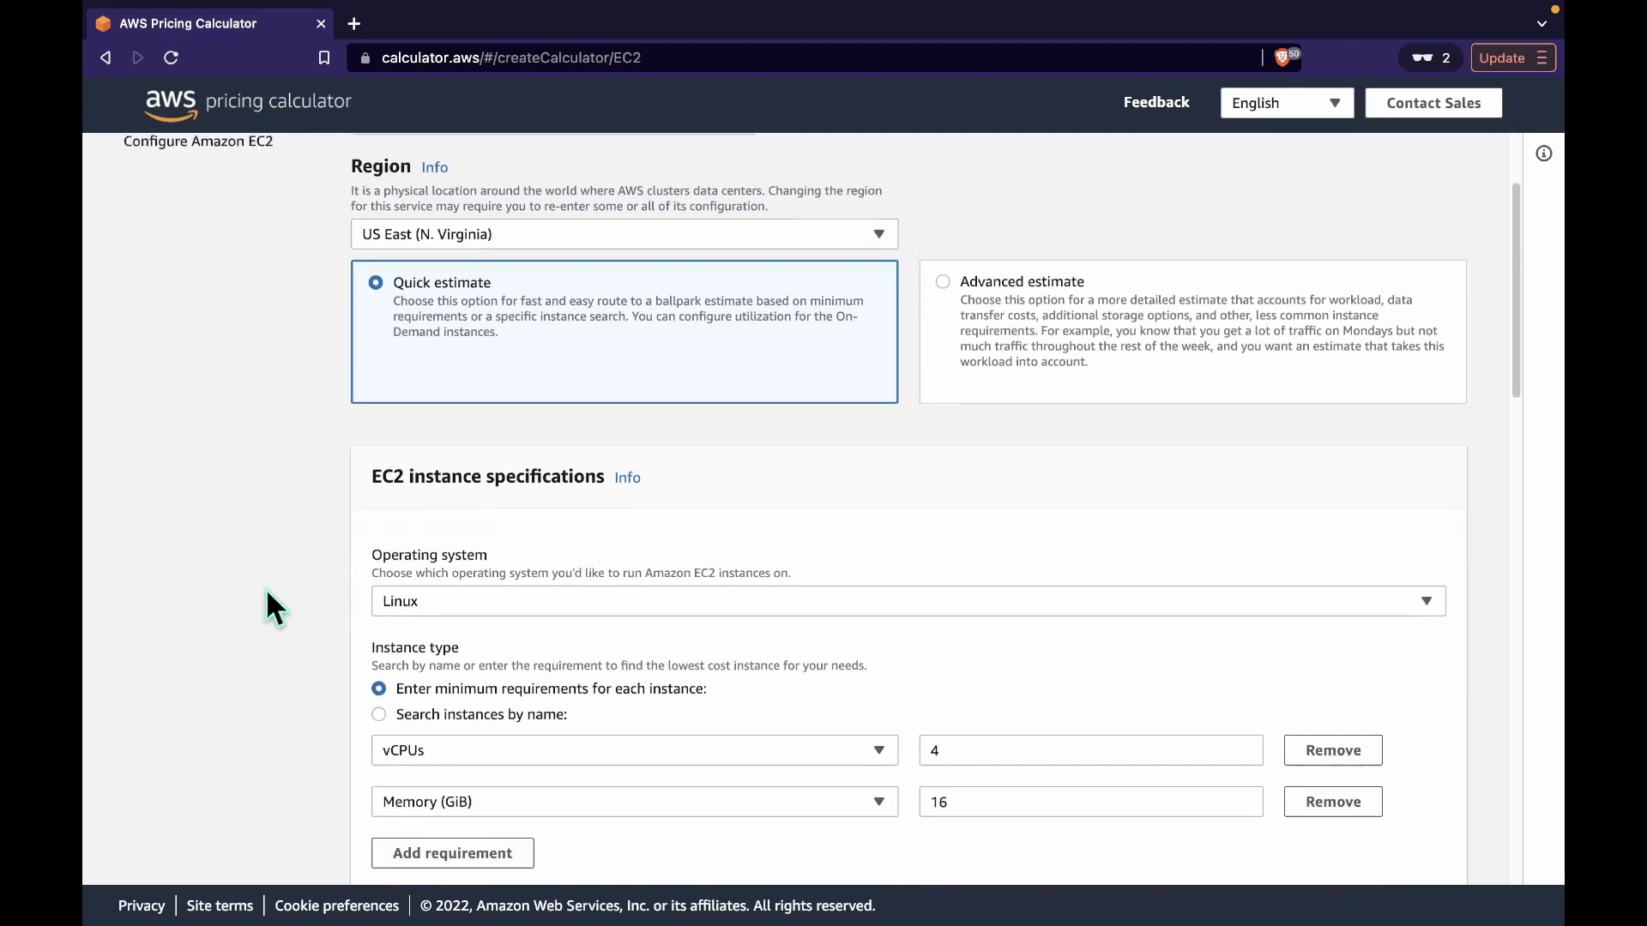
scroll(267, 592, down, 2)
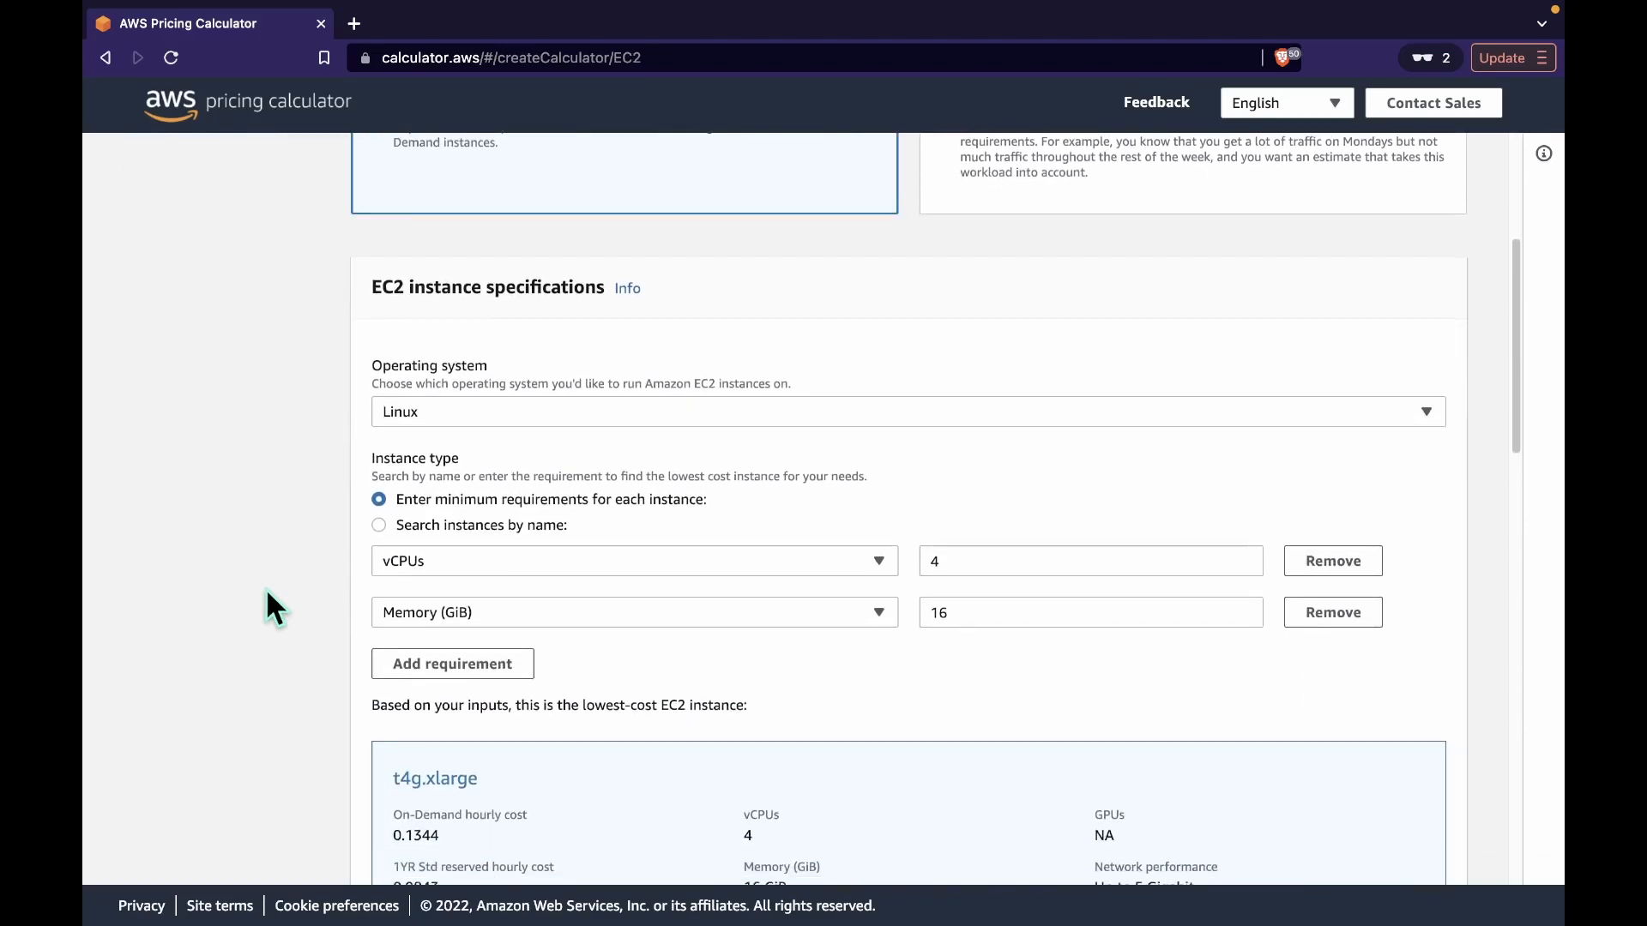
click(457, 409)
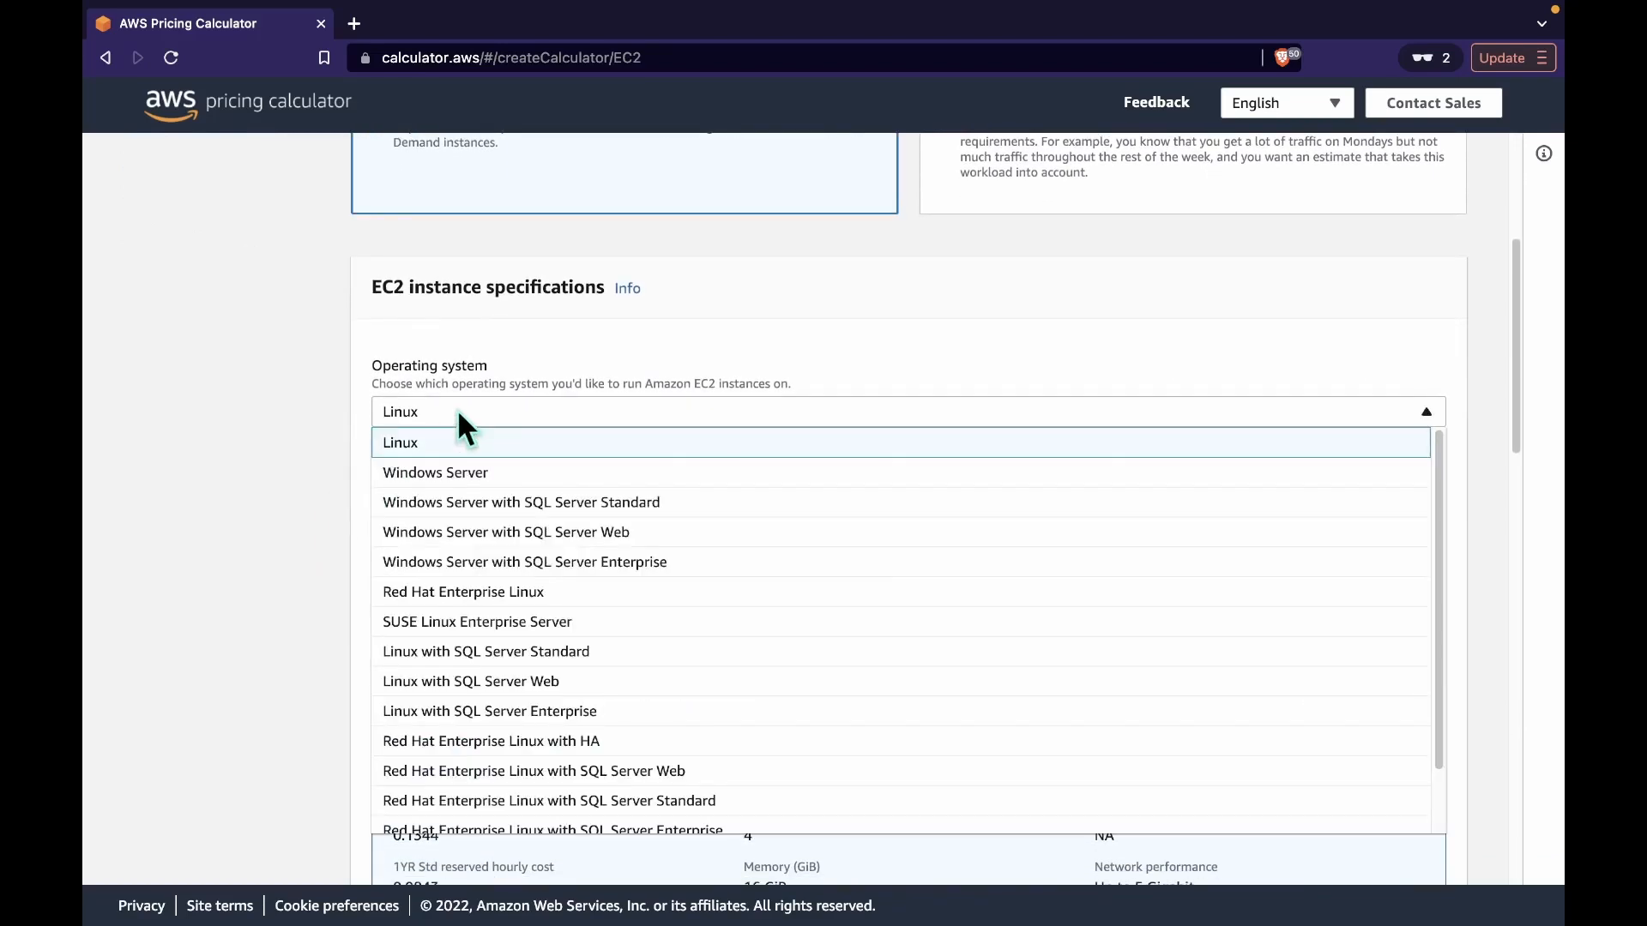
scroll(515, 420, up, 3)
click(963, 393)
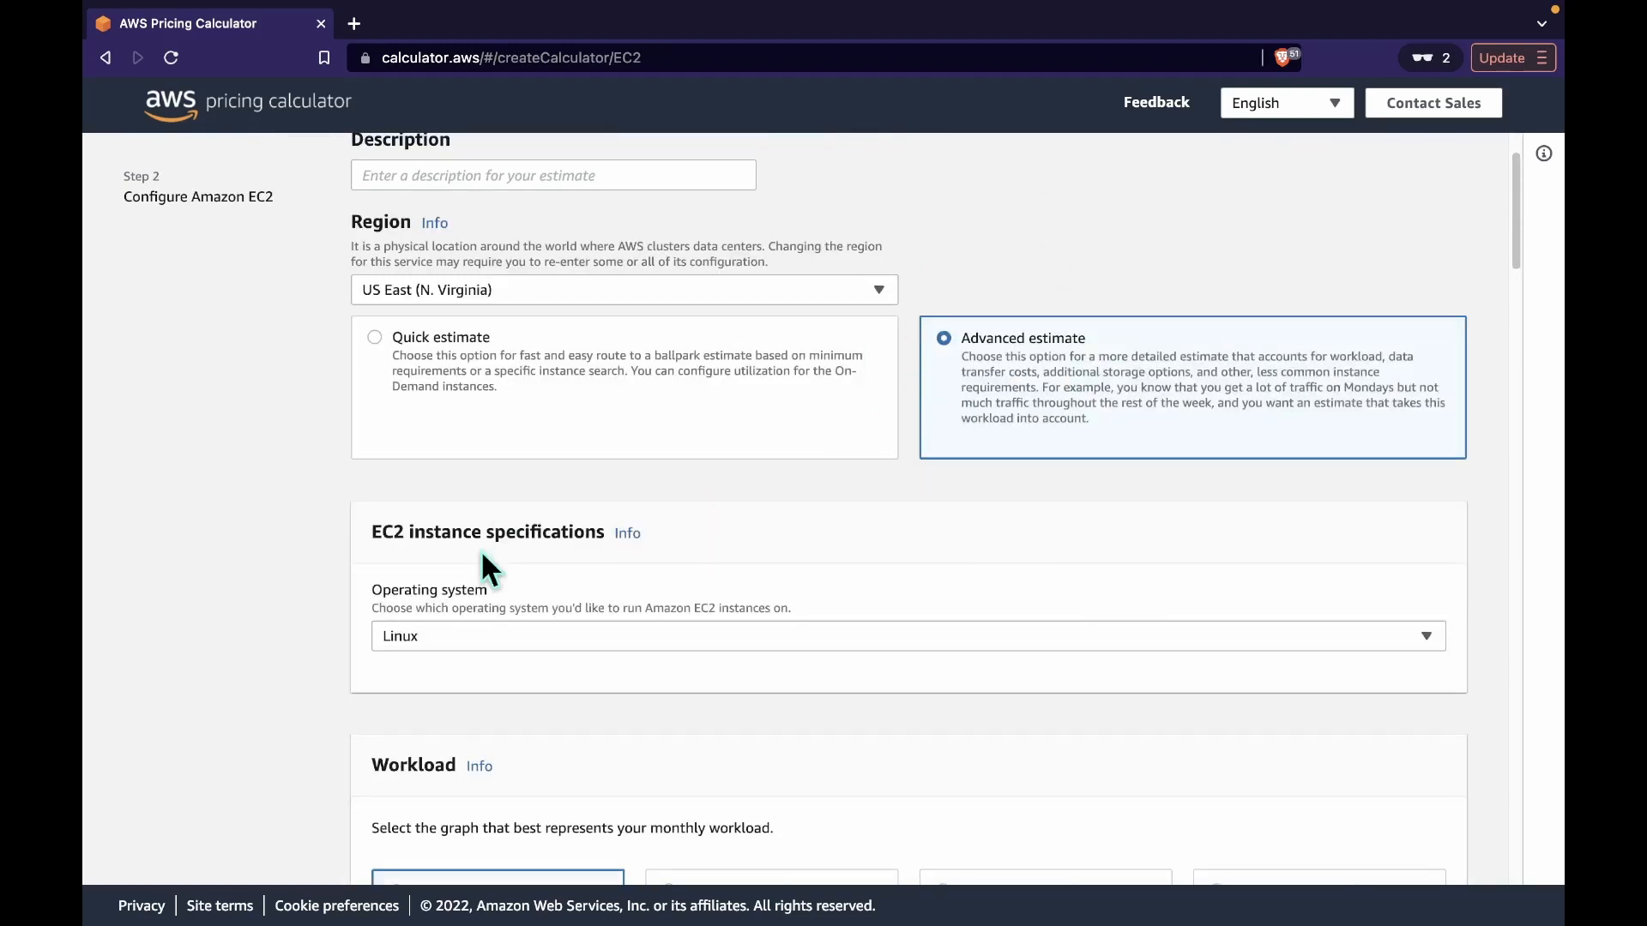
click(444, 628)
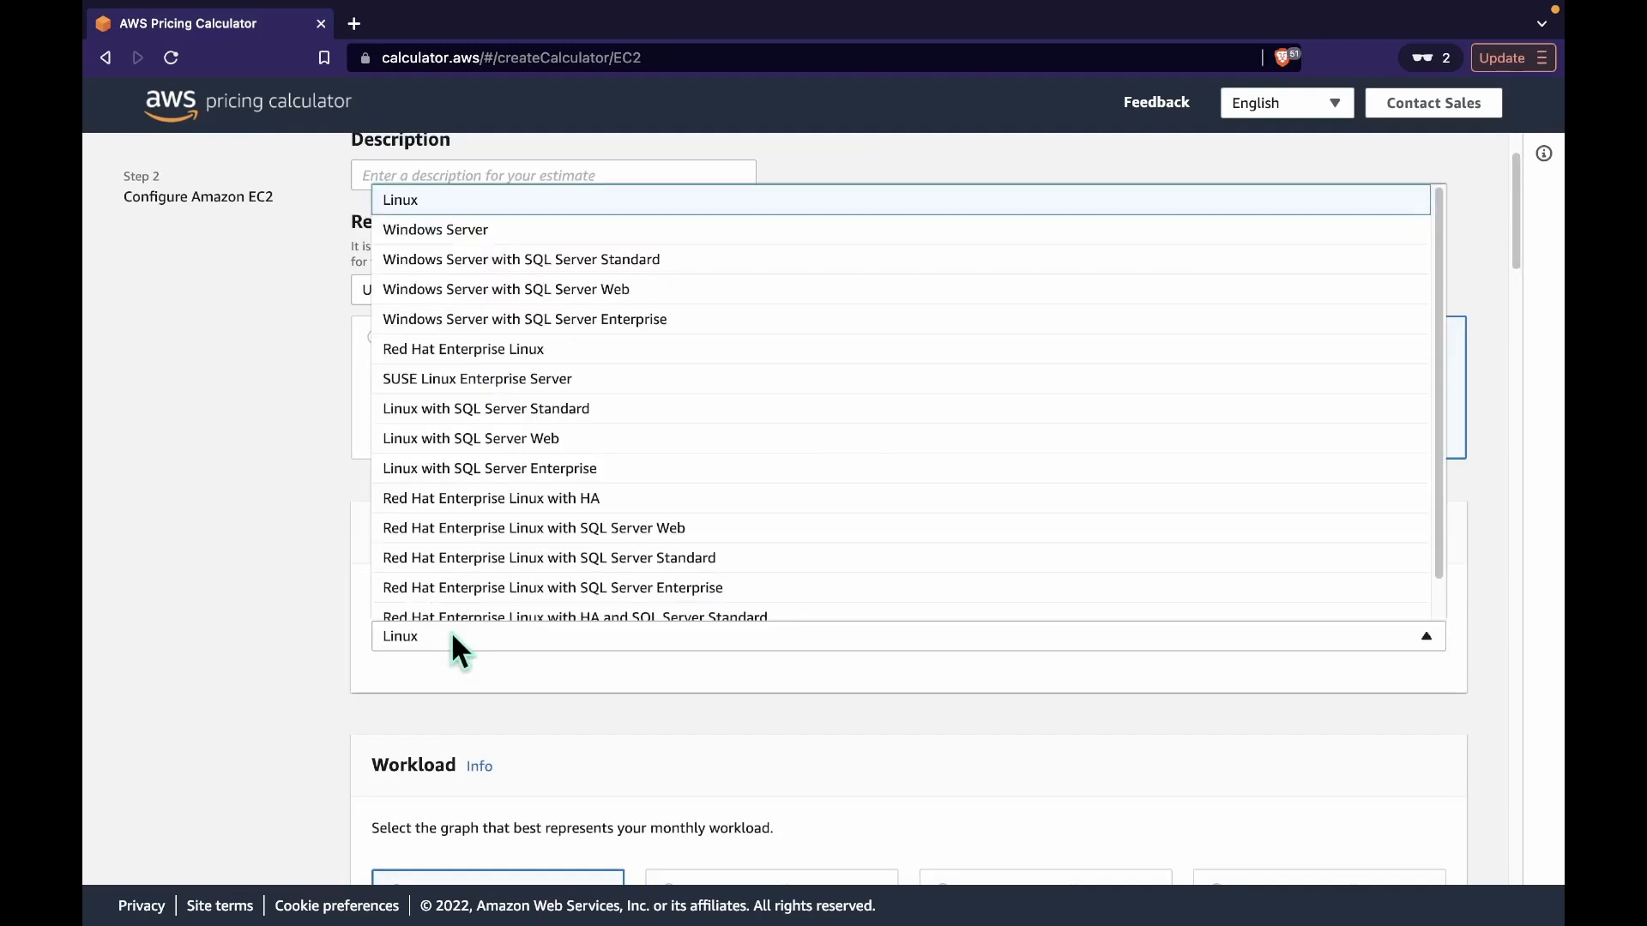
click(462, 237)
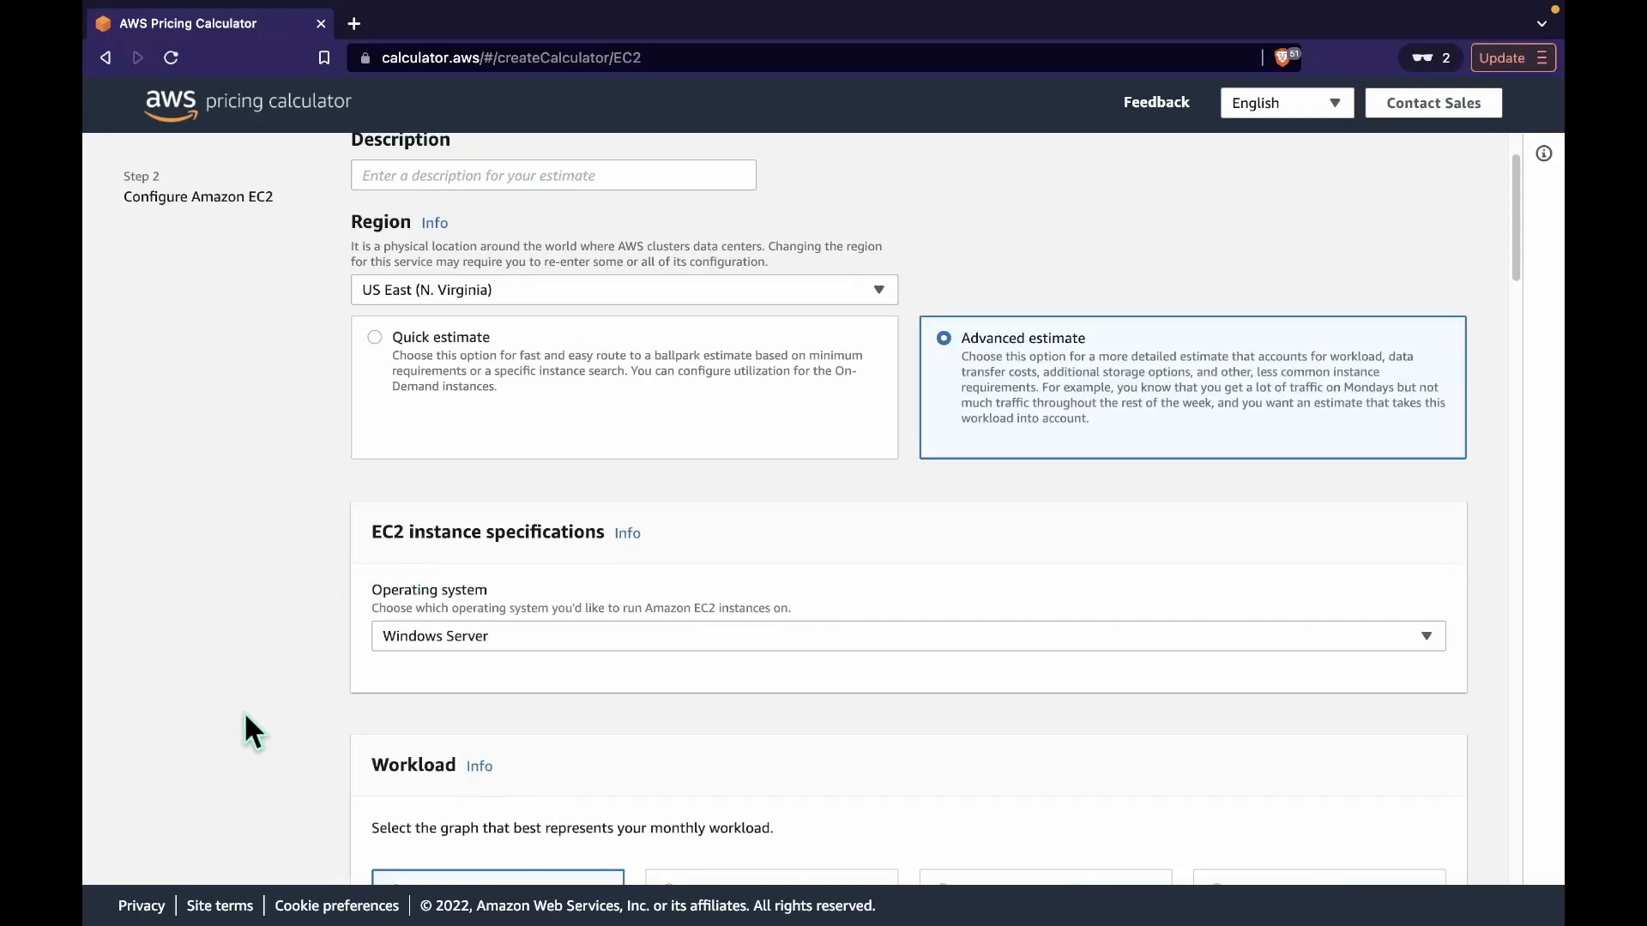
Step: Choose Daily spike traffic as the pattern that represents the monthly workload
scroll(245, 717, down, 4)
scroll(245, 716, down, 1)
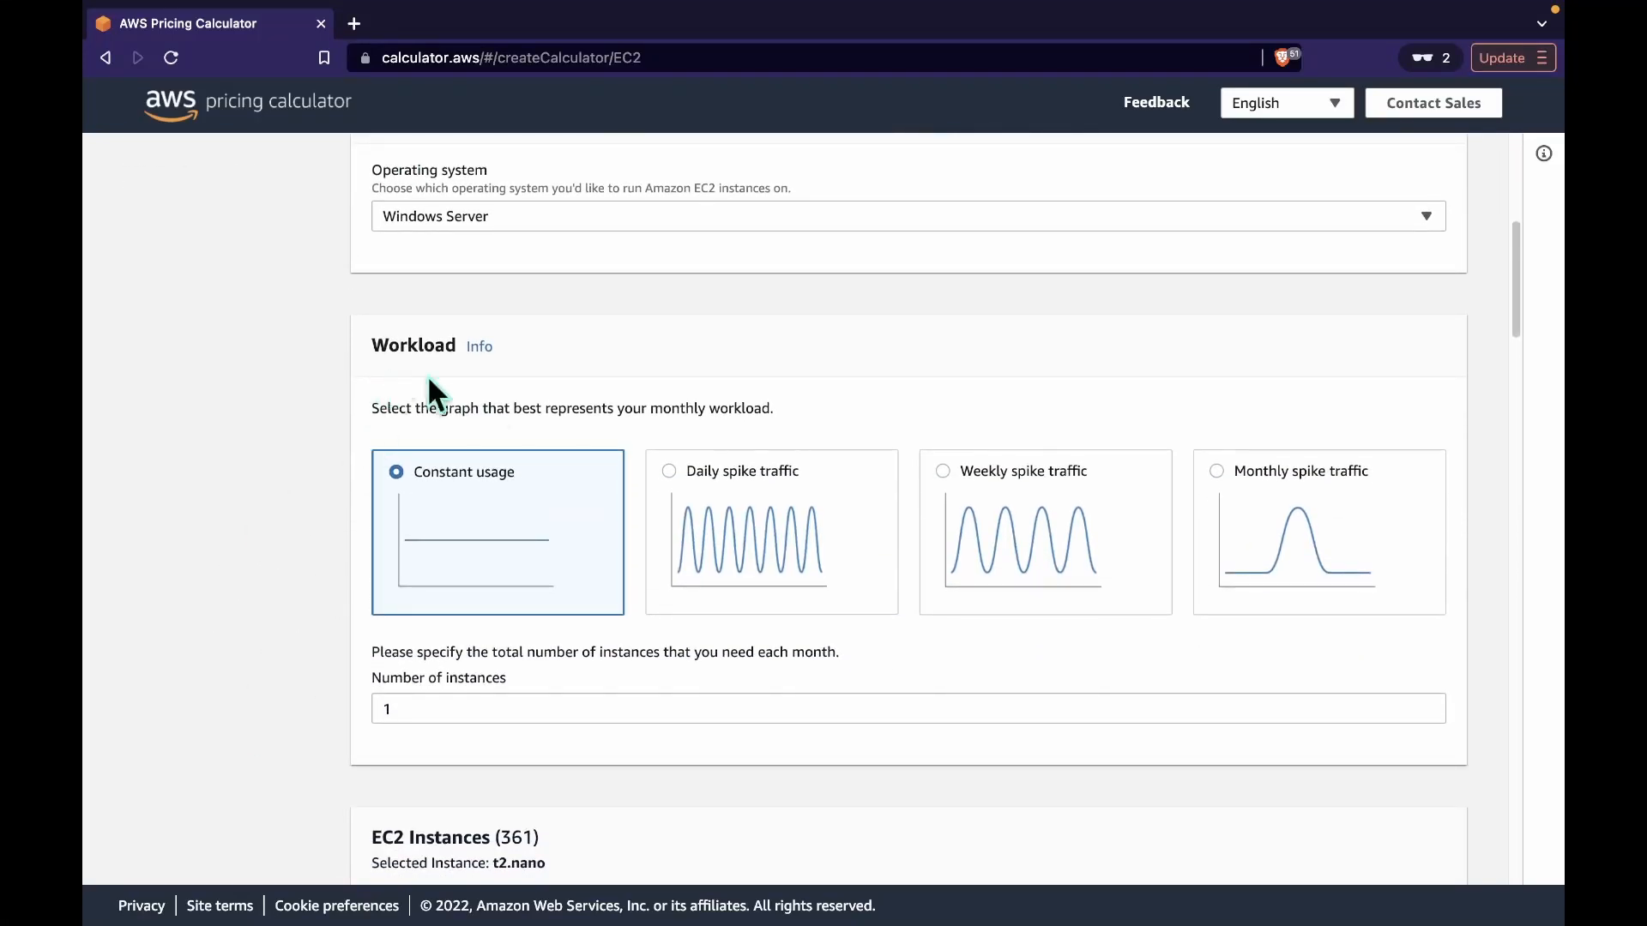
click(669, 471)
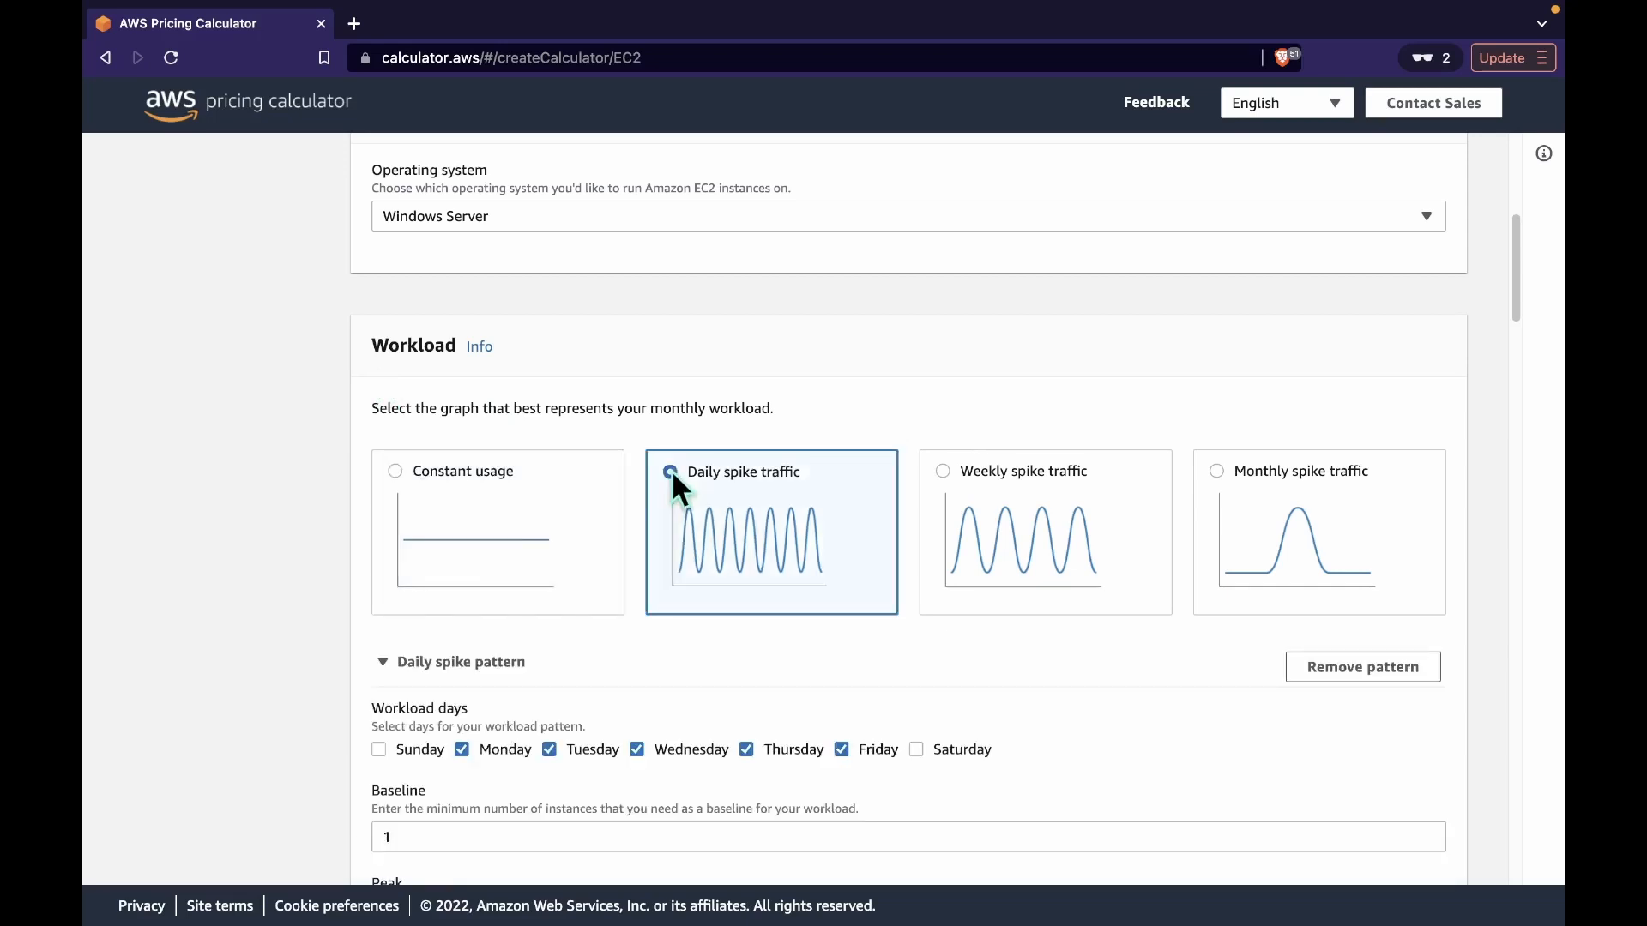
Step: Set the duration of peak in the daily spike pattern to 8 hours and 0 minutes
scroll(269, 729, down, 3)
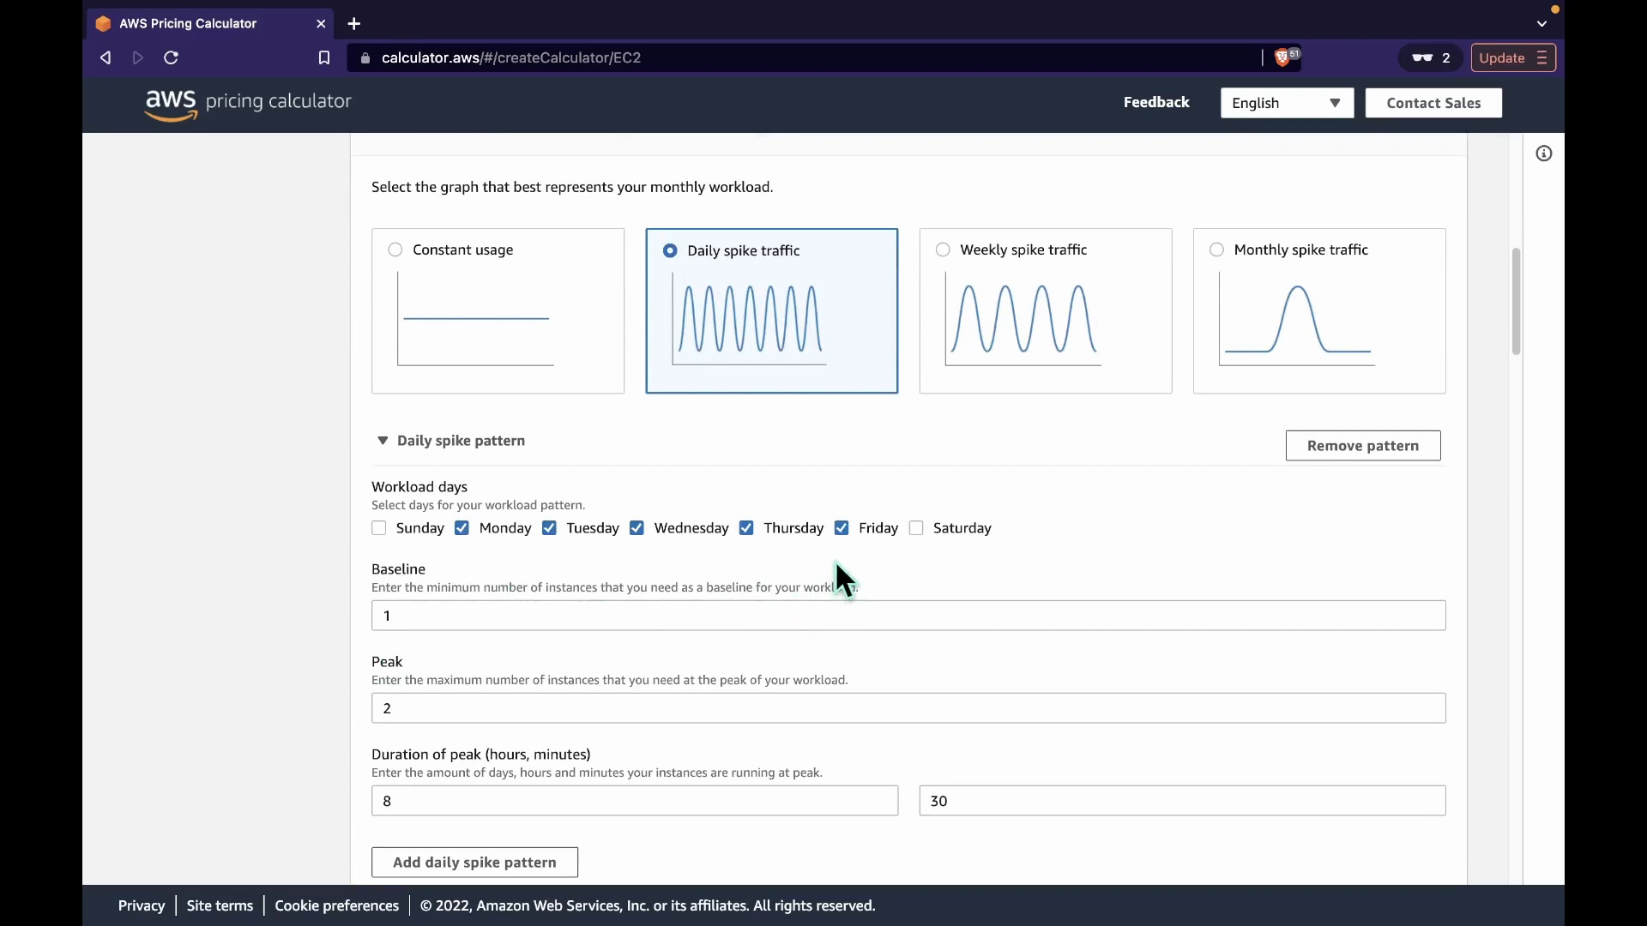
click(434, 799)
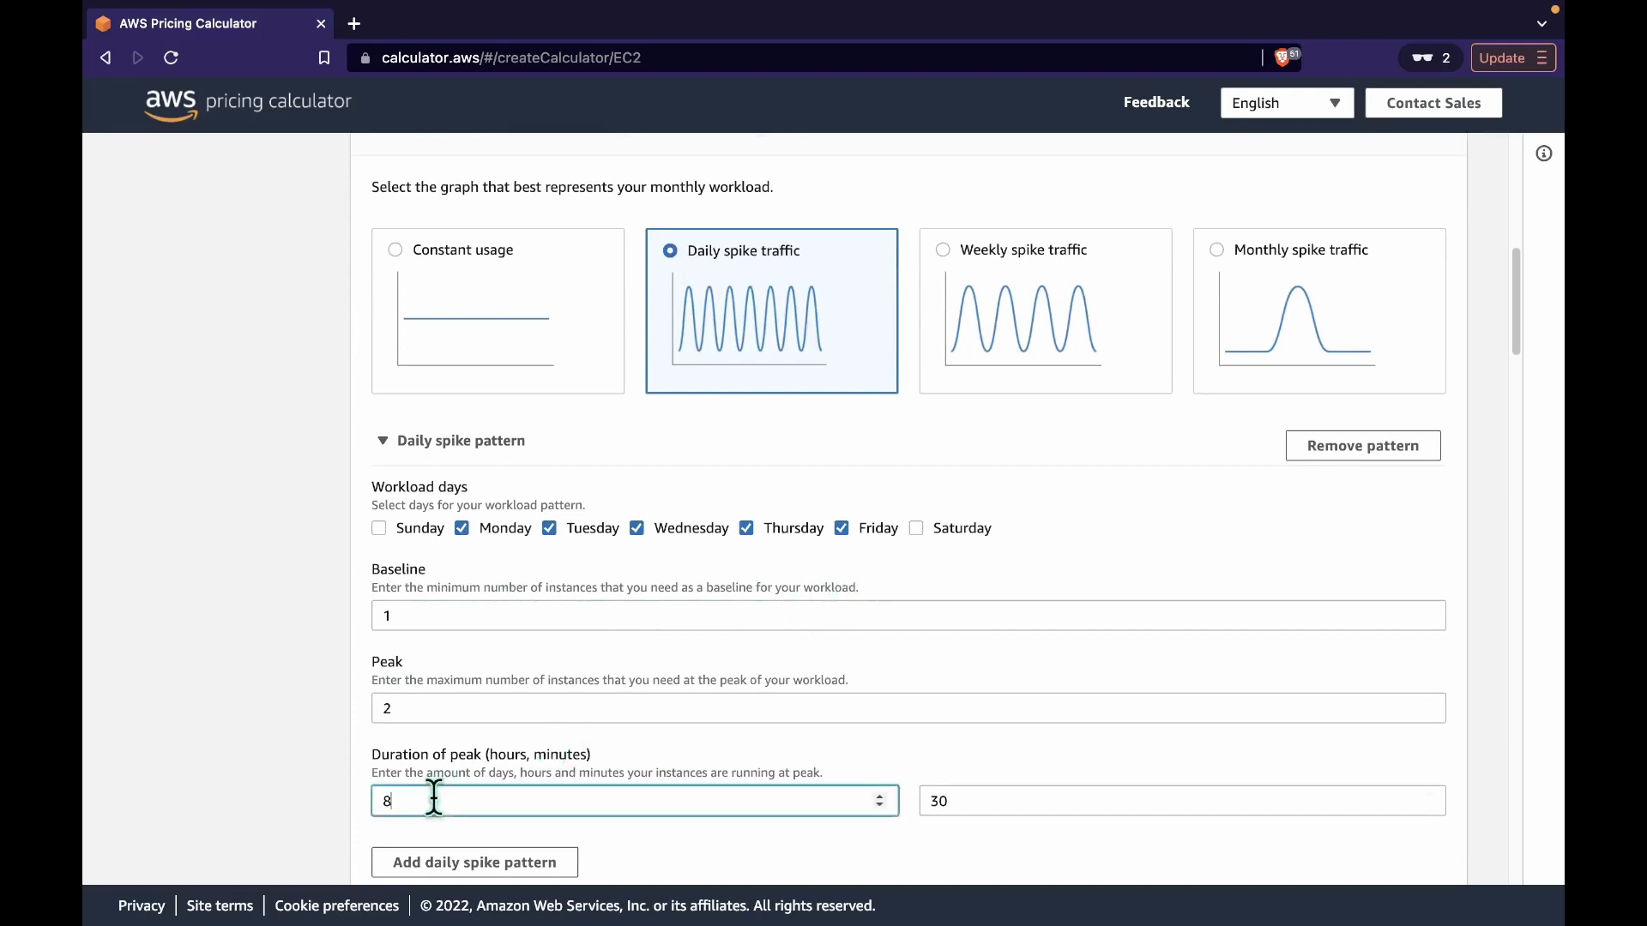
key(BackSpace)
text(8)
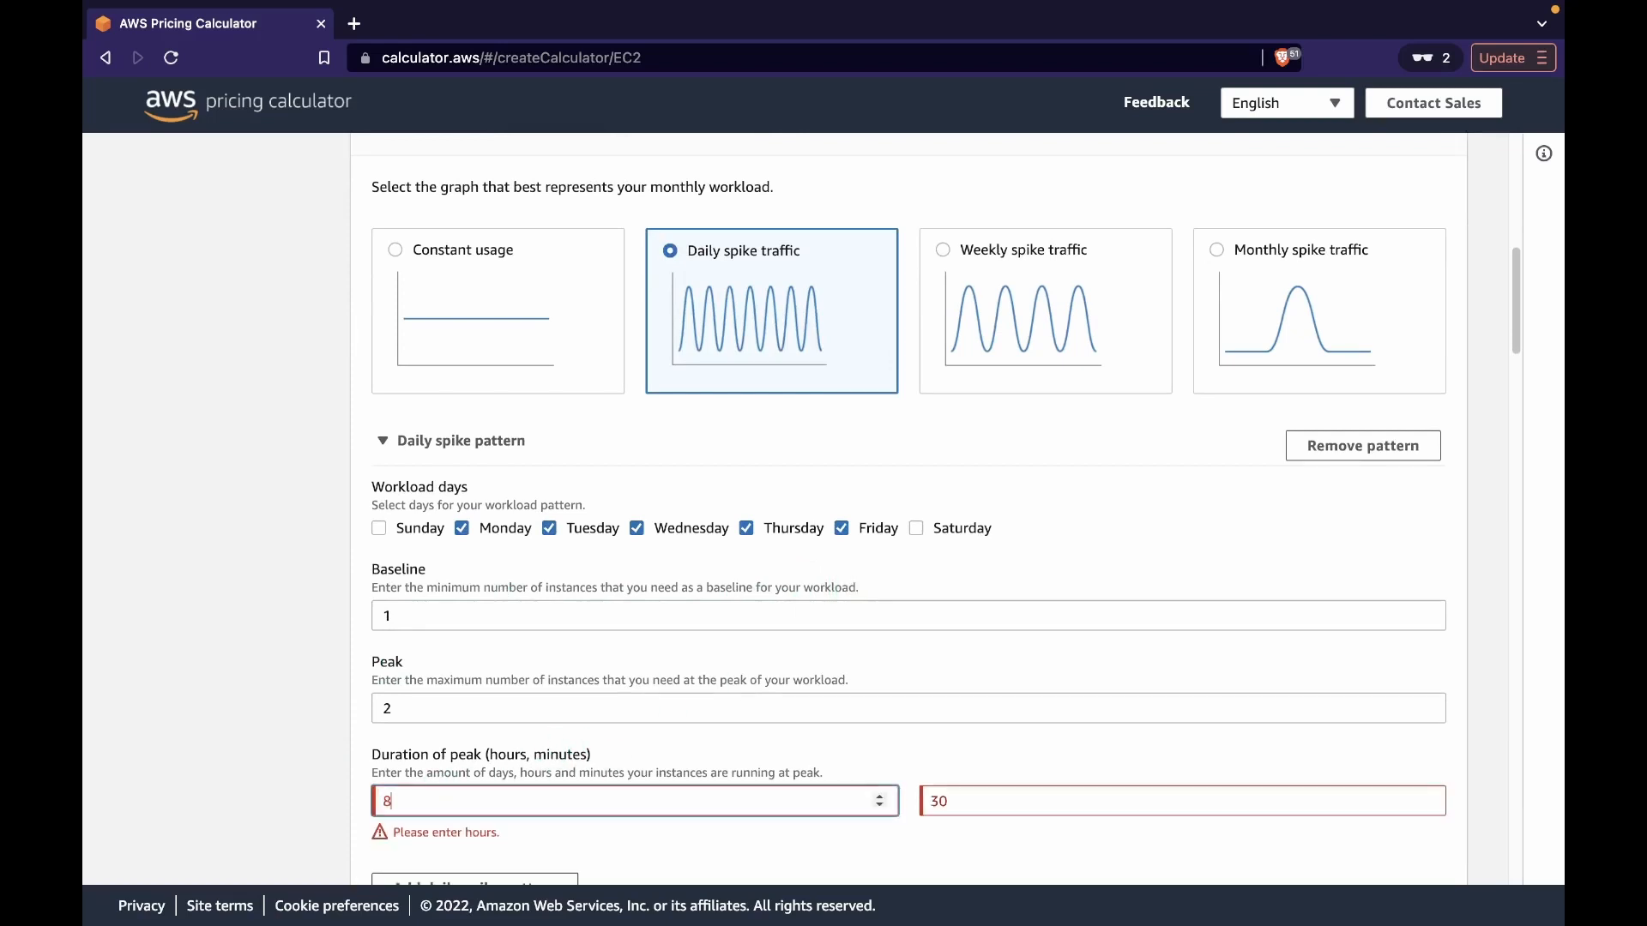
click(978, 797)
key(BackSpace)
key(BackSpace)
text(0)
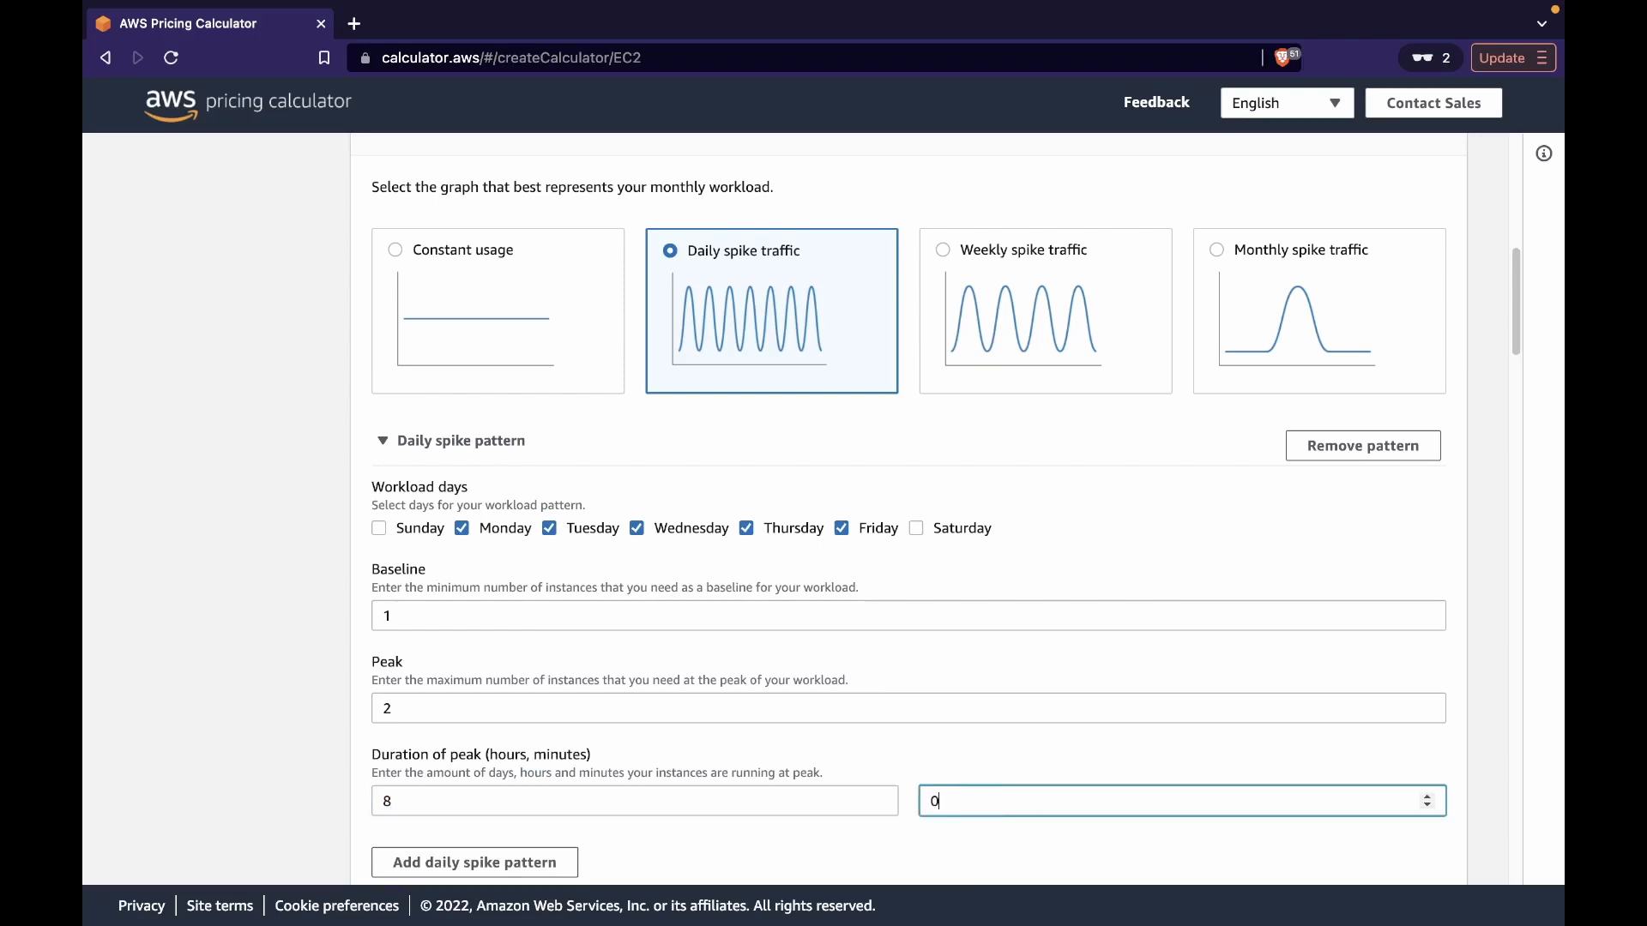
click(359, 743)
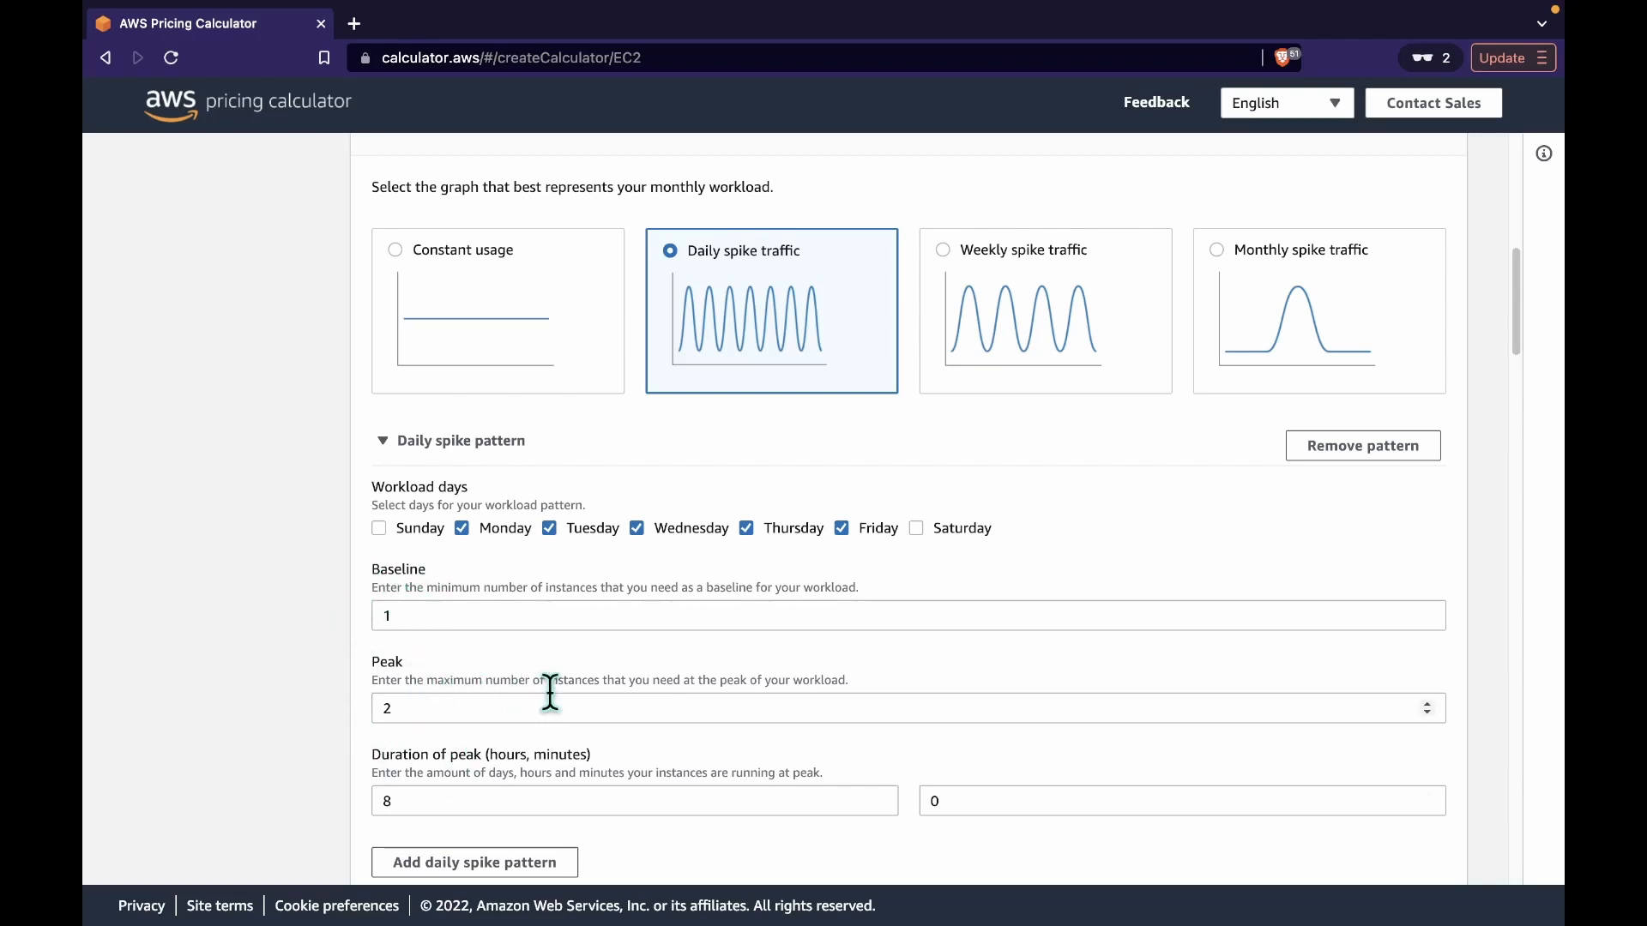
Step: Select the t3a.medium instance with 4 GiB of memory and 2 vCPUs in the EC2 Instances list
scroll(551, 693, down, 2)
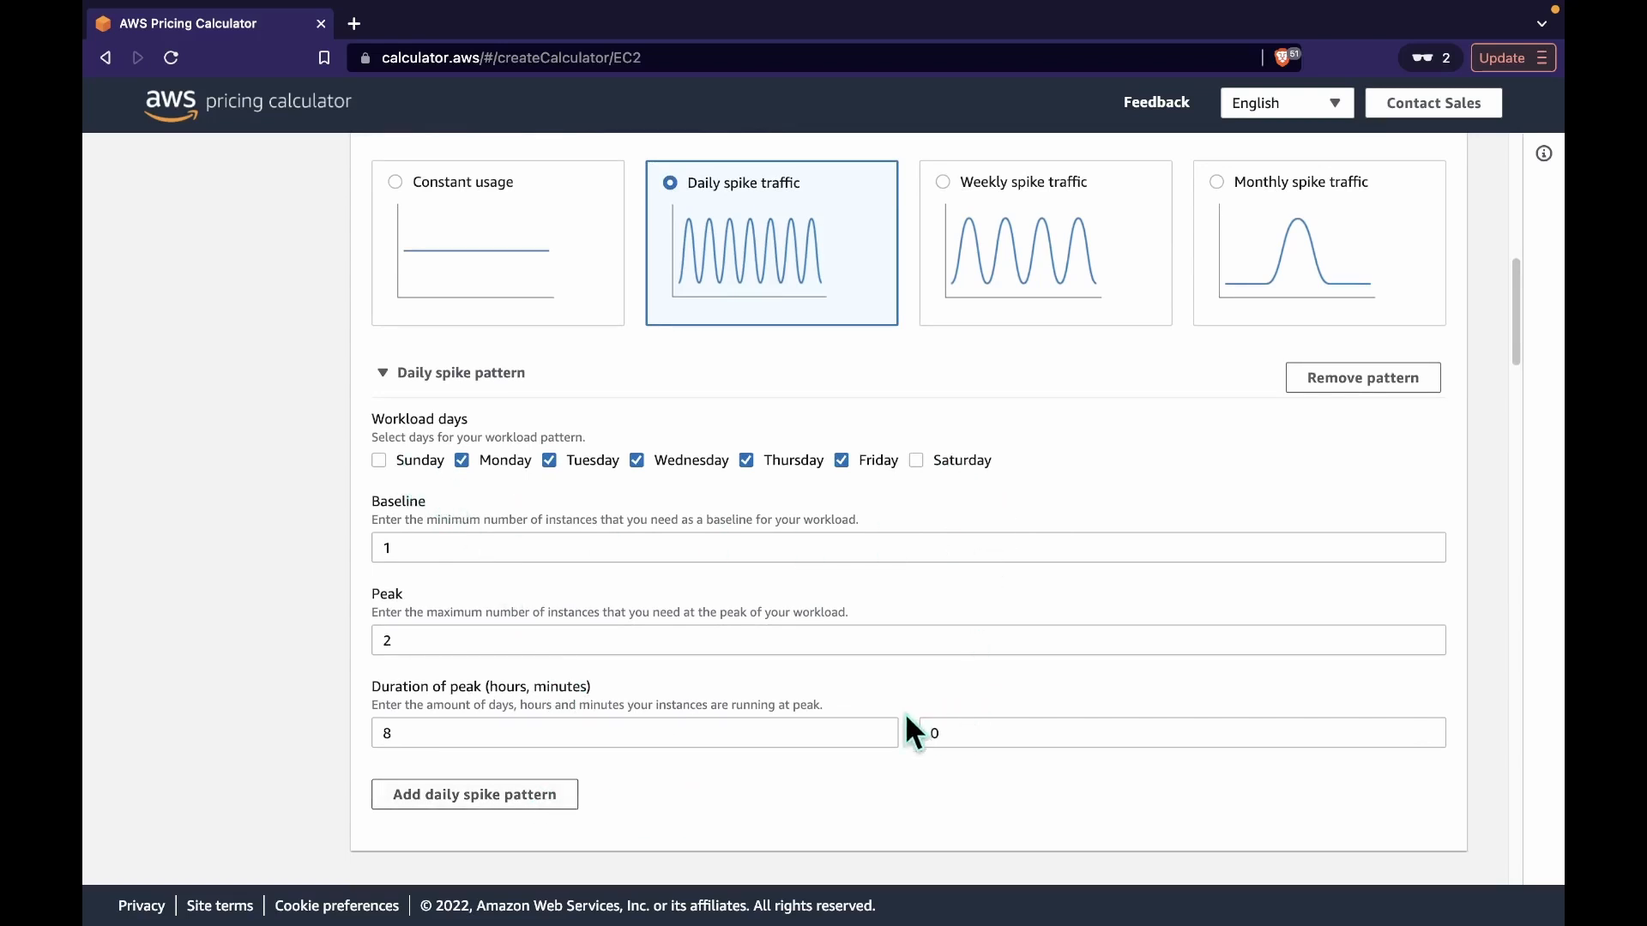
scroll(908, 719, down, 6)
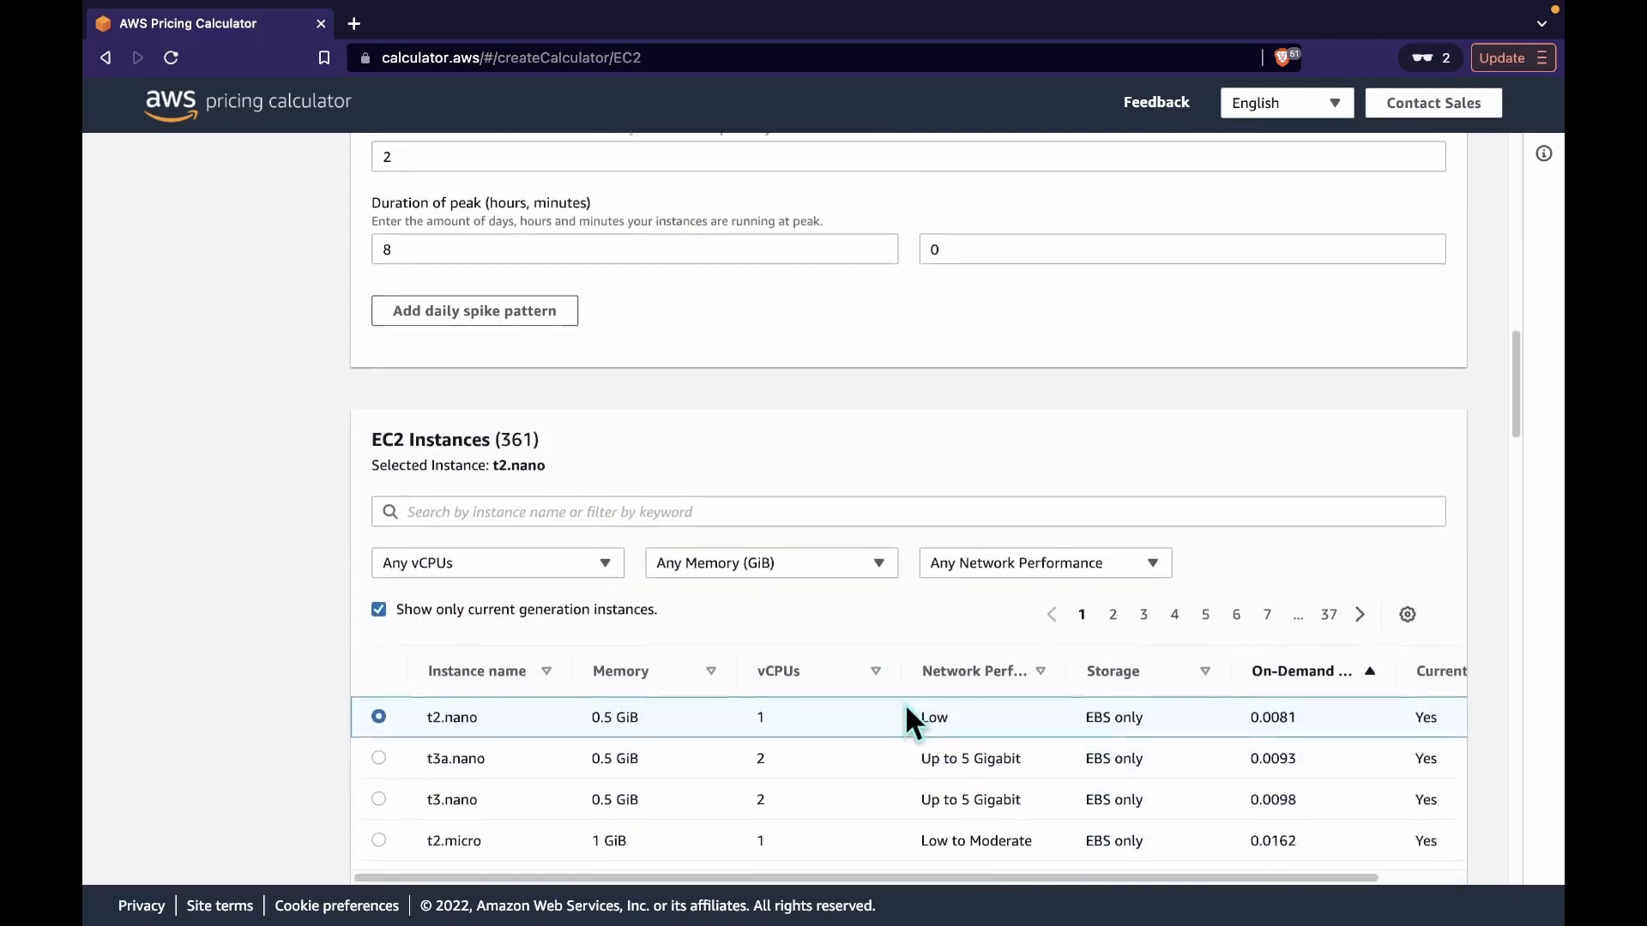
scroll(907, 708, down, 1)
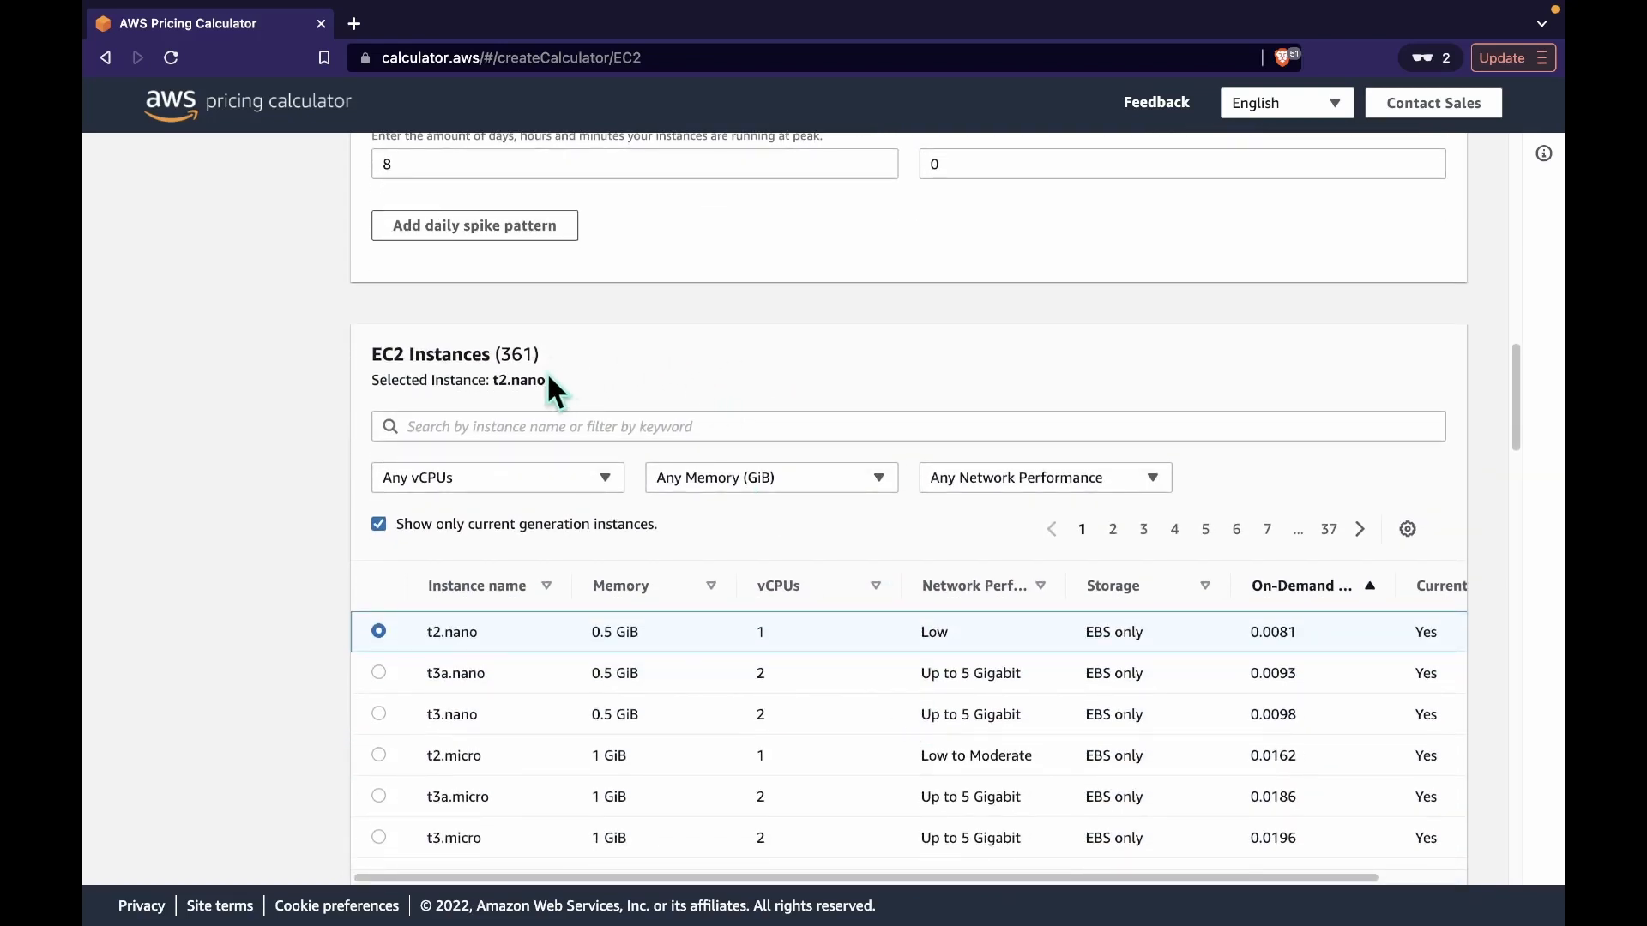
drag(548, 379, 492, 379)
scroll(472, 724, down, 1)
scroll(471, 725, down, 2)
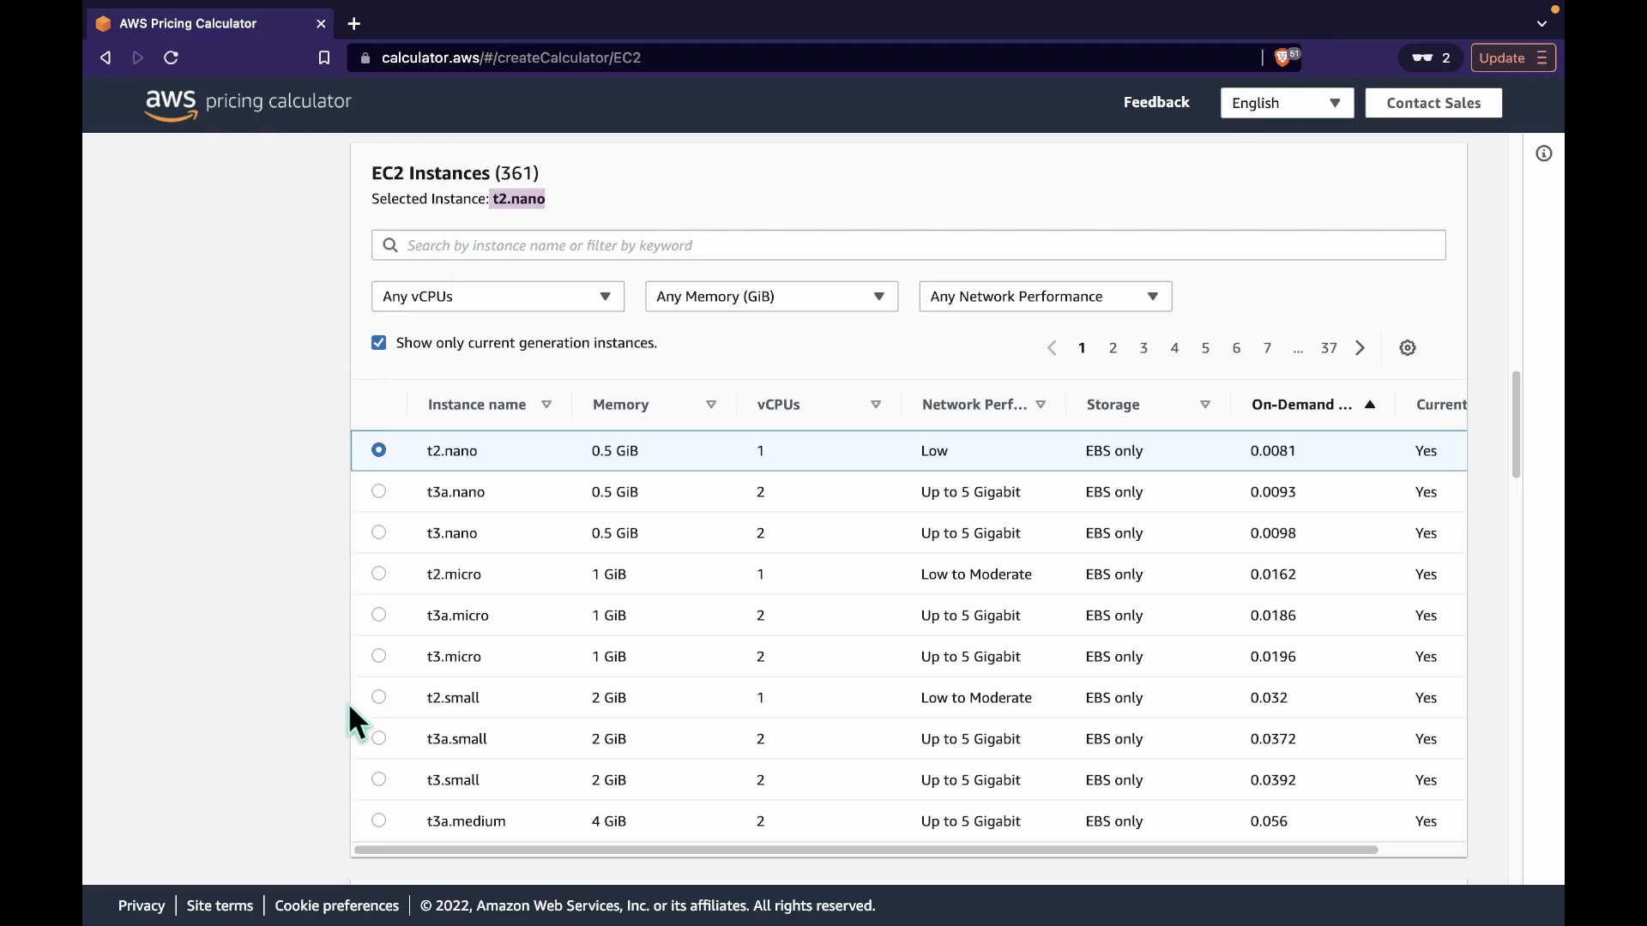
click(378, 821)
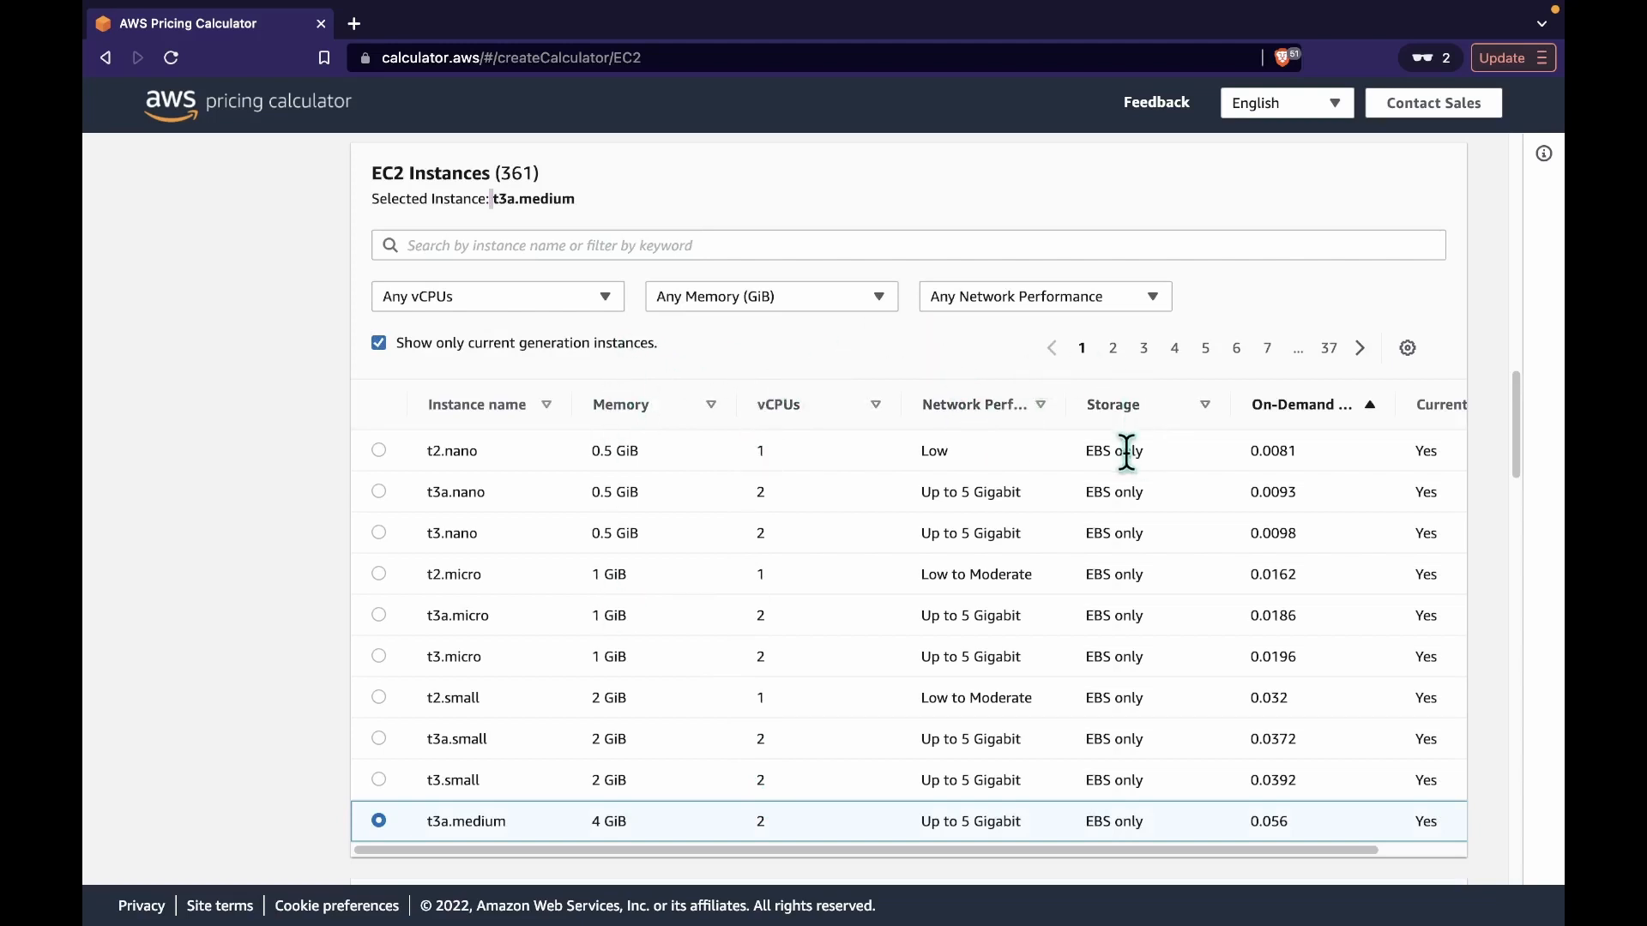
Step: Choose the On-Demand pricing model for the instance and expand its cost calculations
scroll(1227, 513, right, 3)
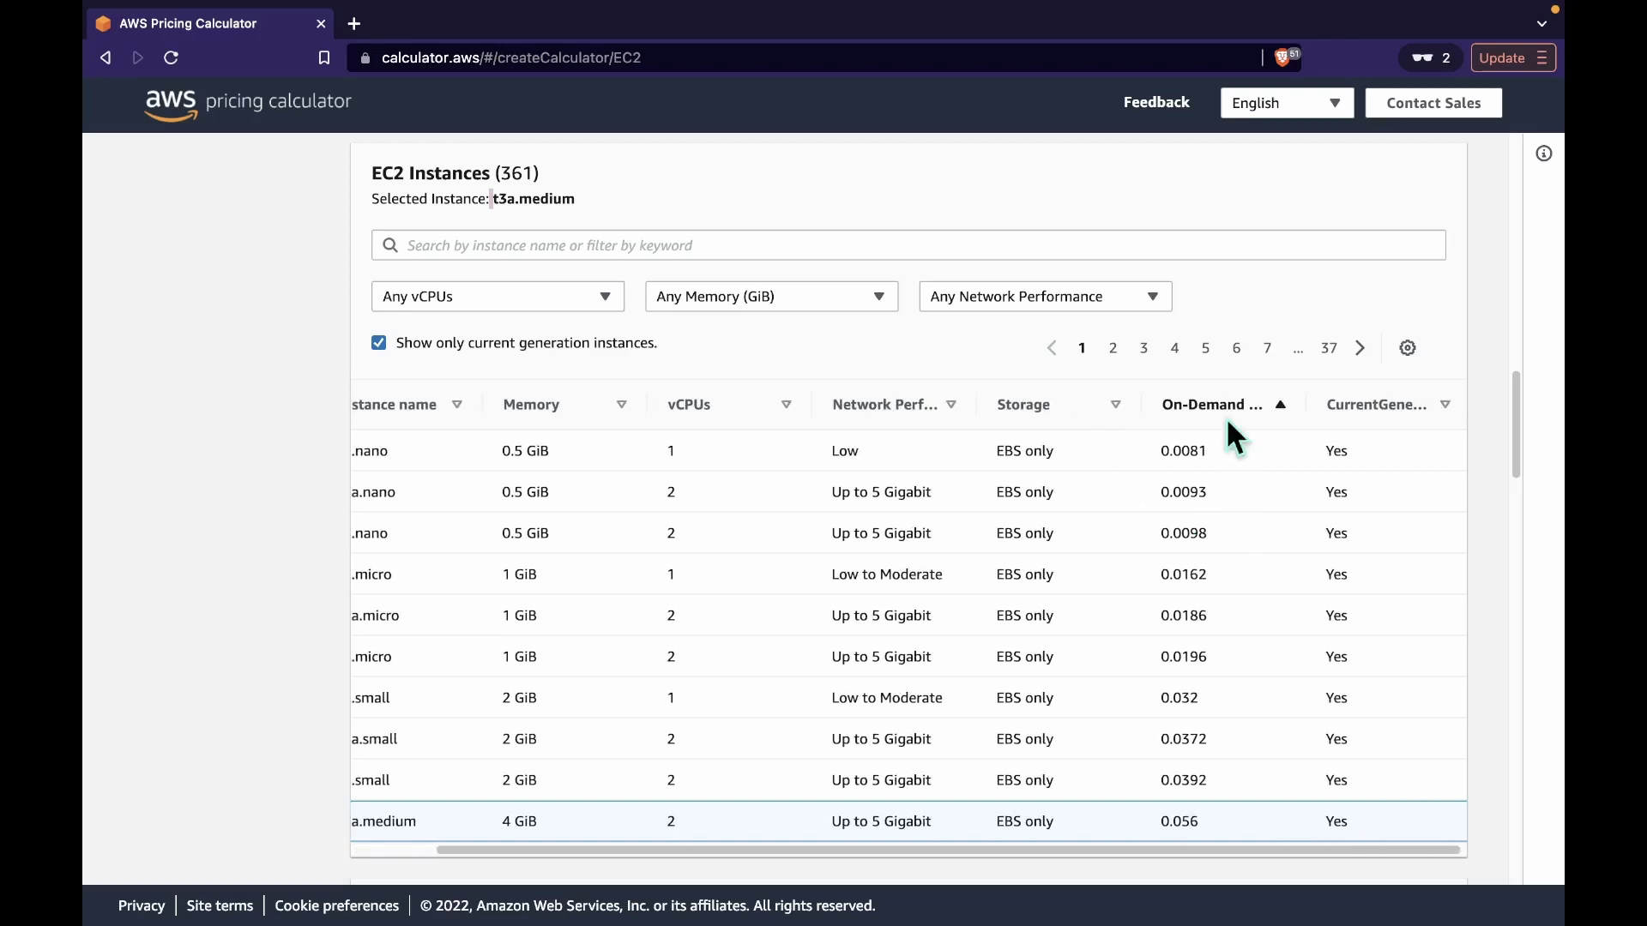
scroll(1228, 547, down, 5)
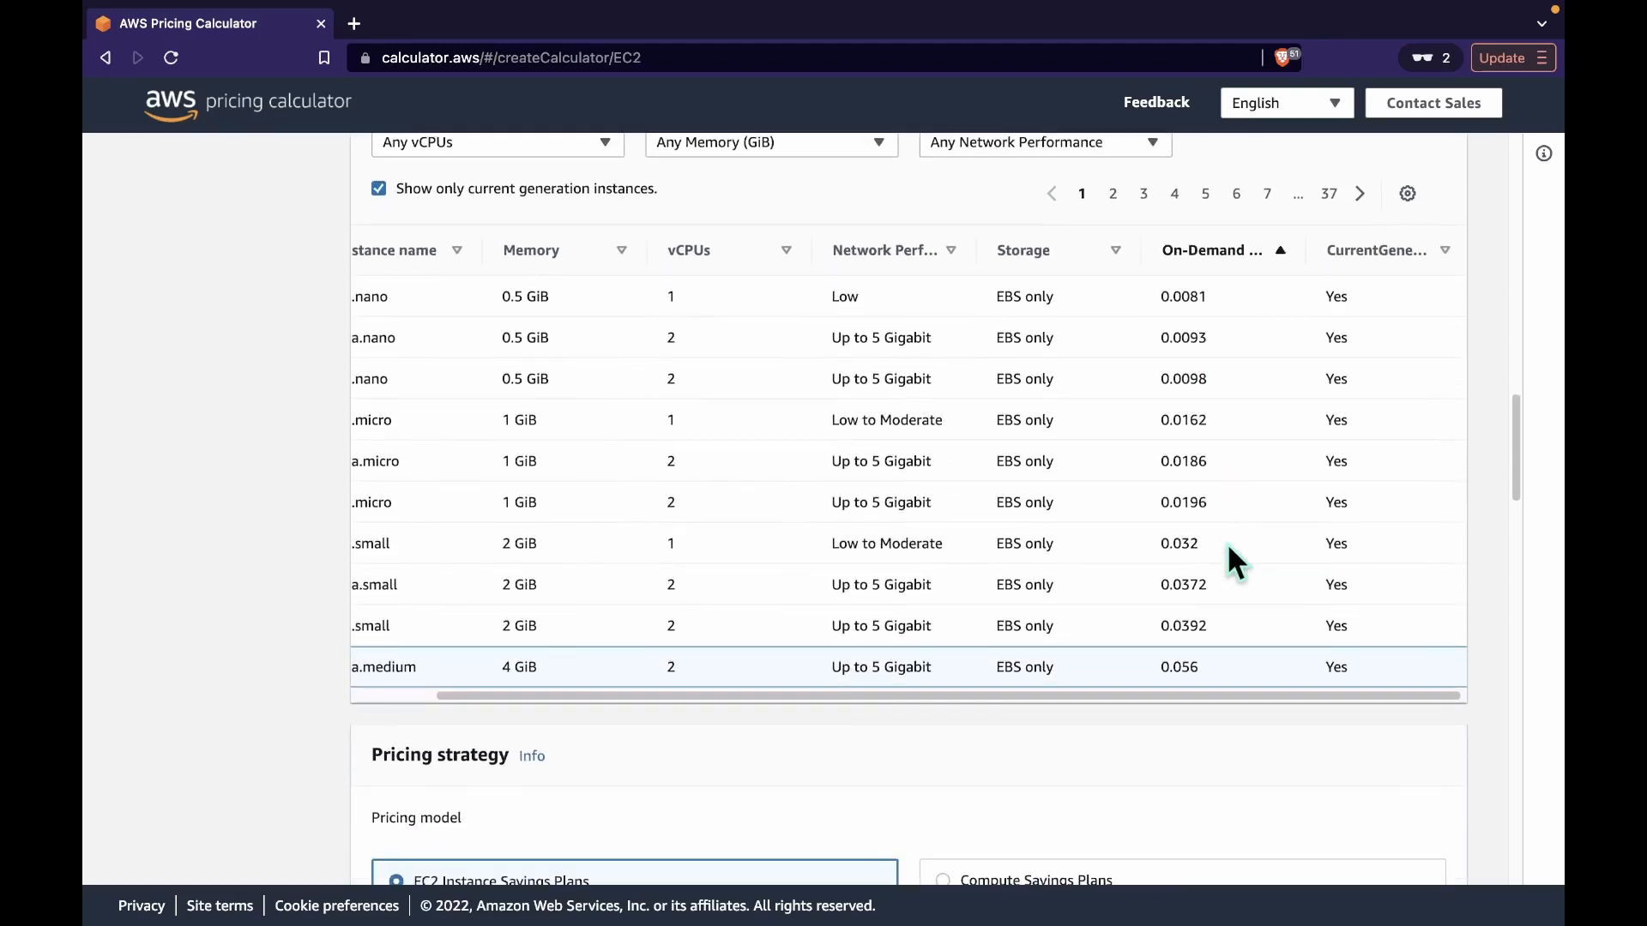
scroll(1228, 547, down, 3)
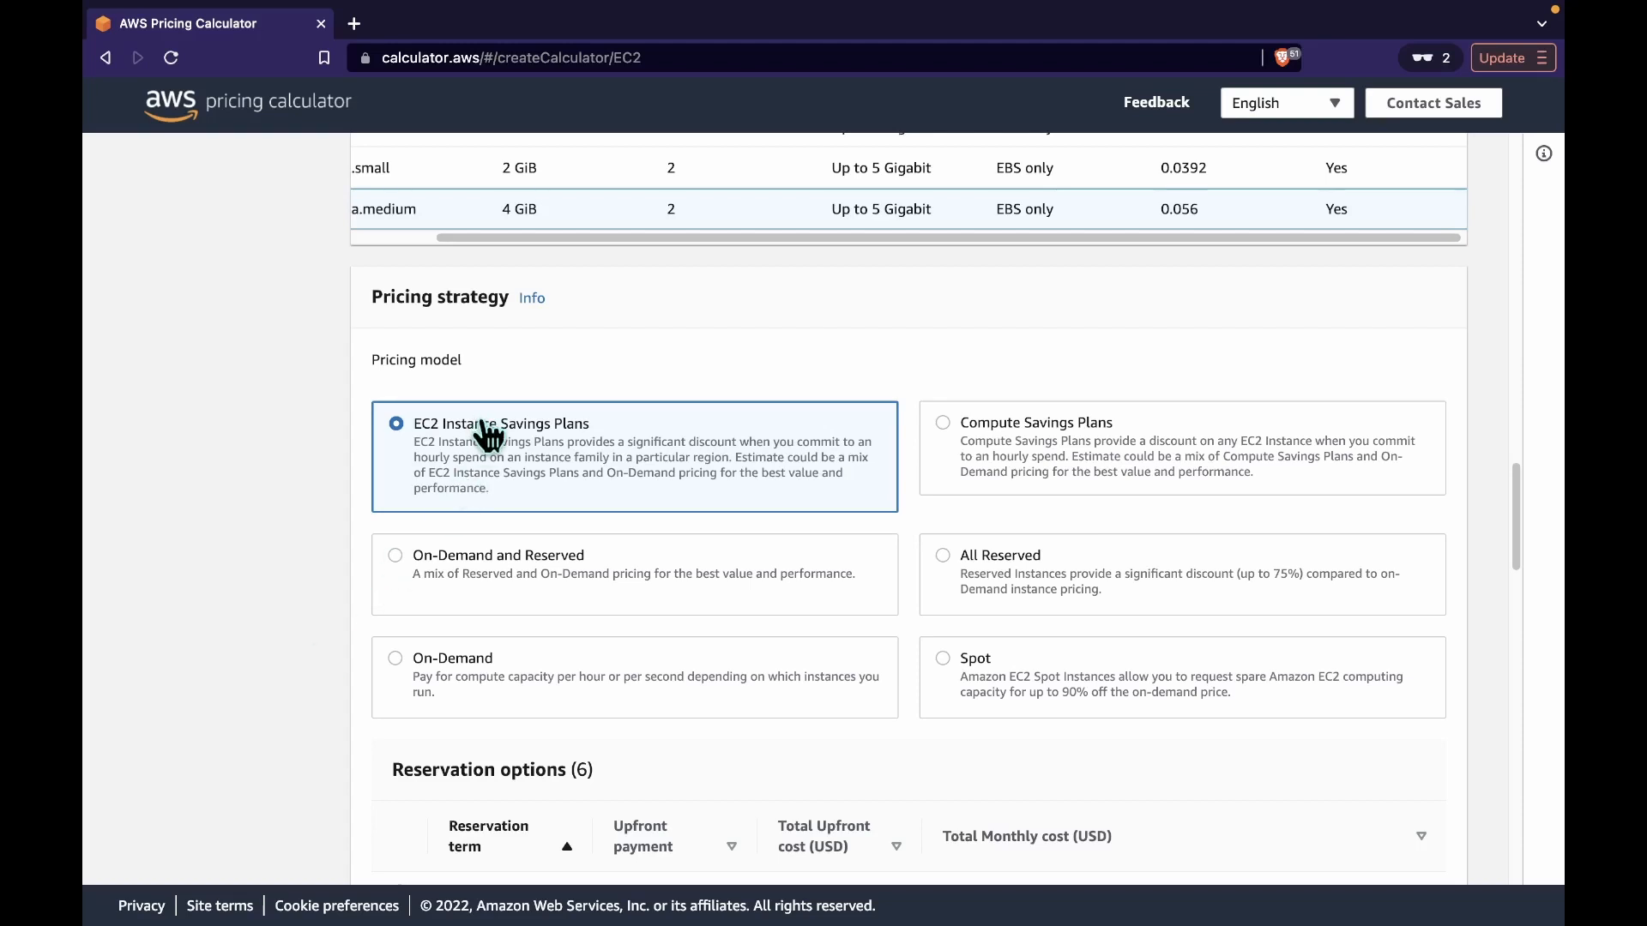
scroll(286, 526, down, 3)
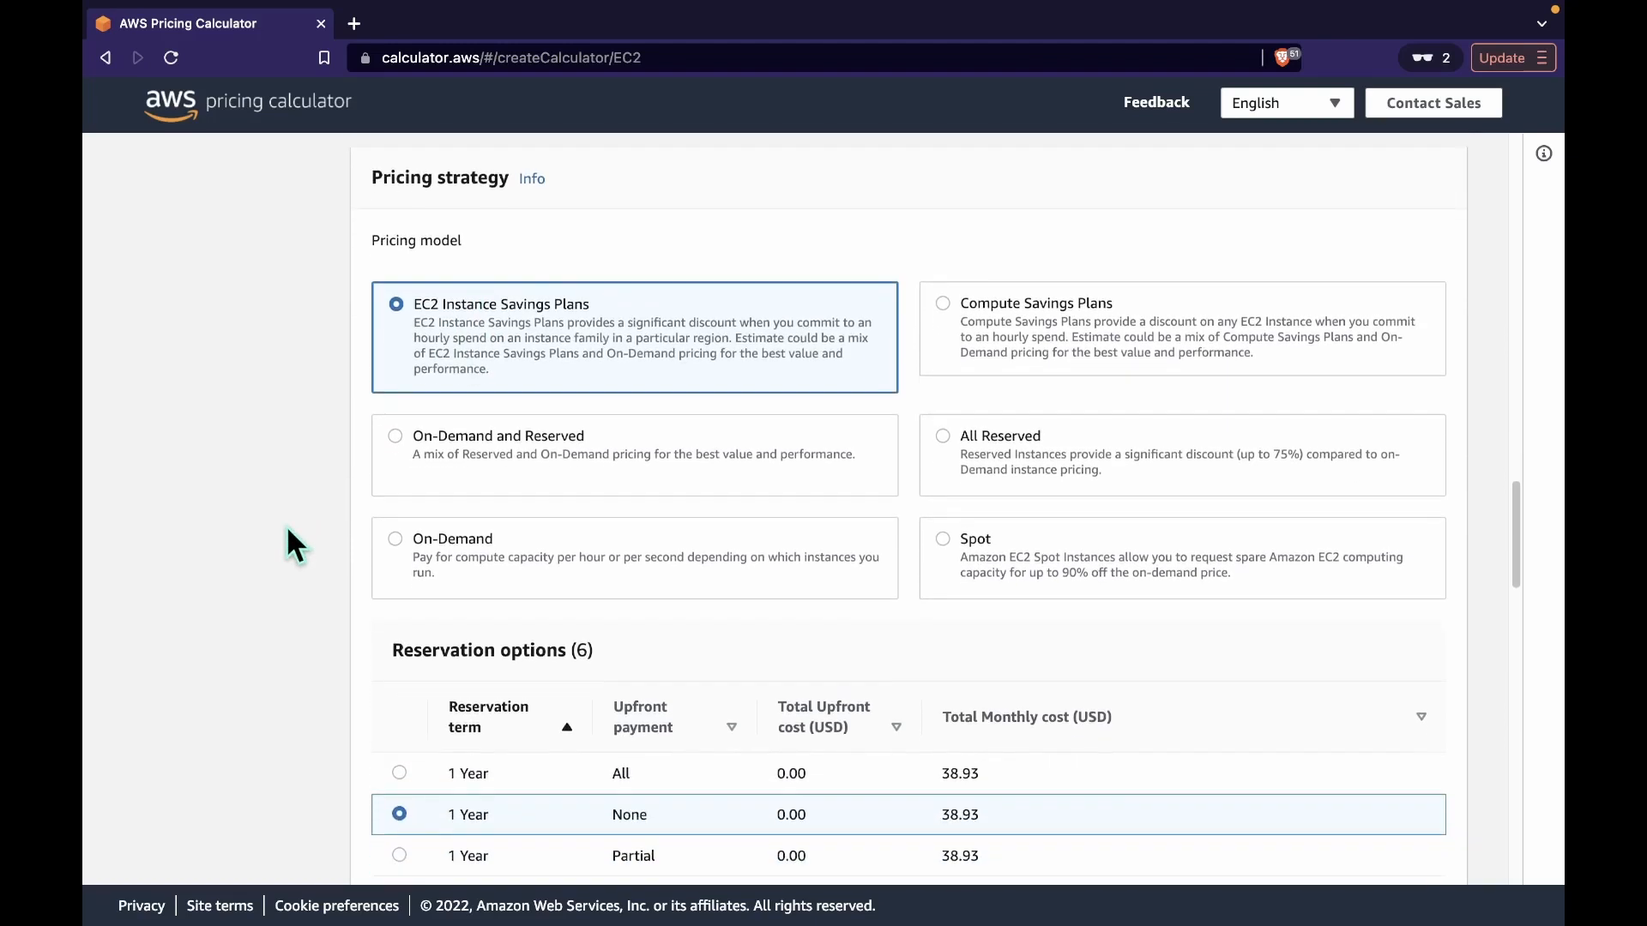
scroll(292, 542, down, 1)
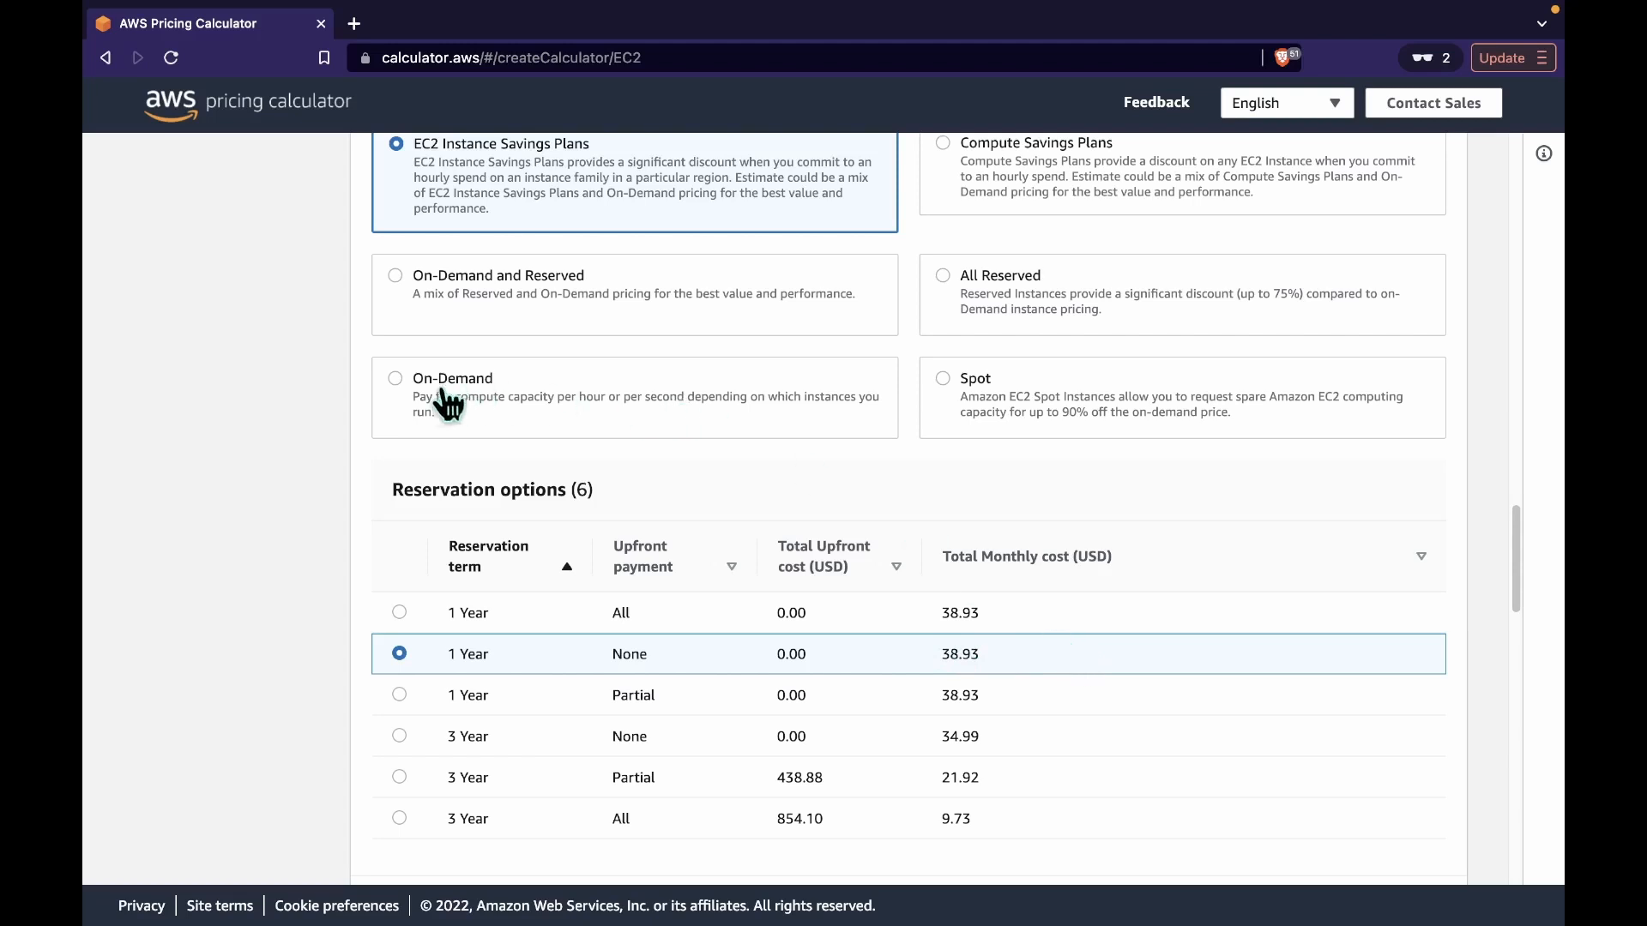
click(396, 379)
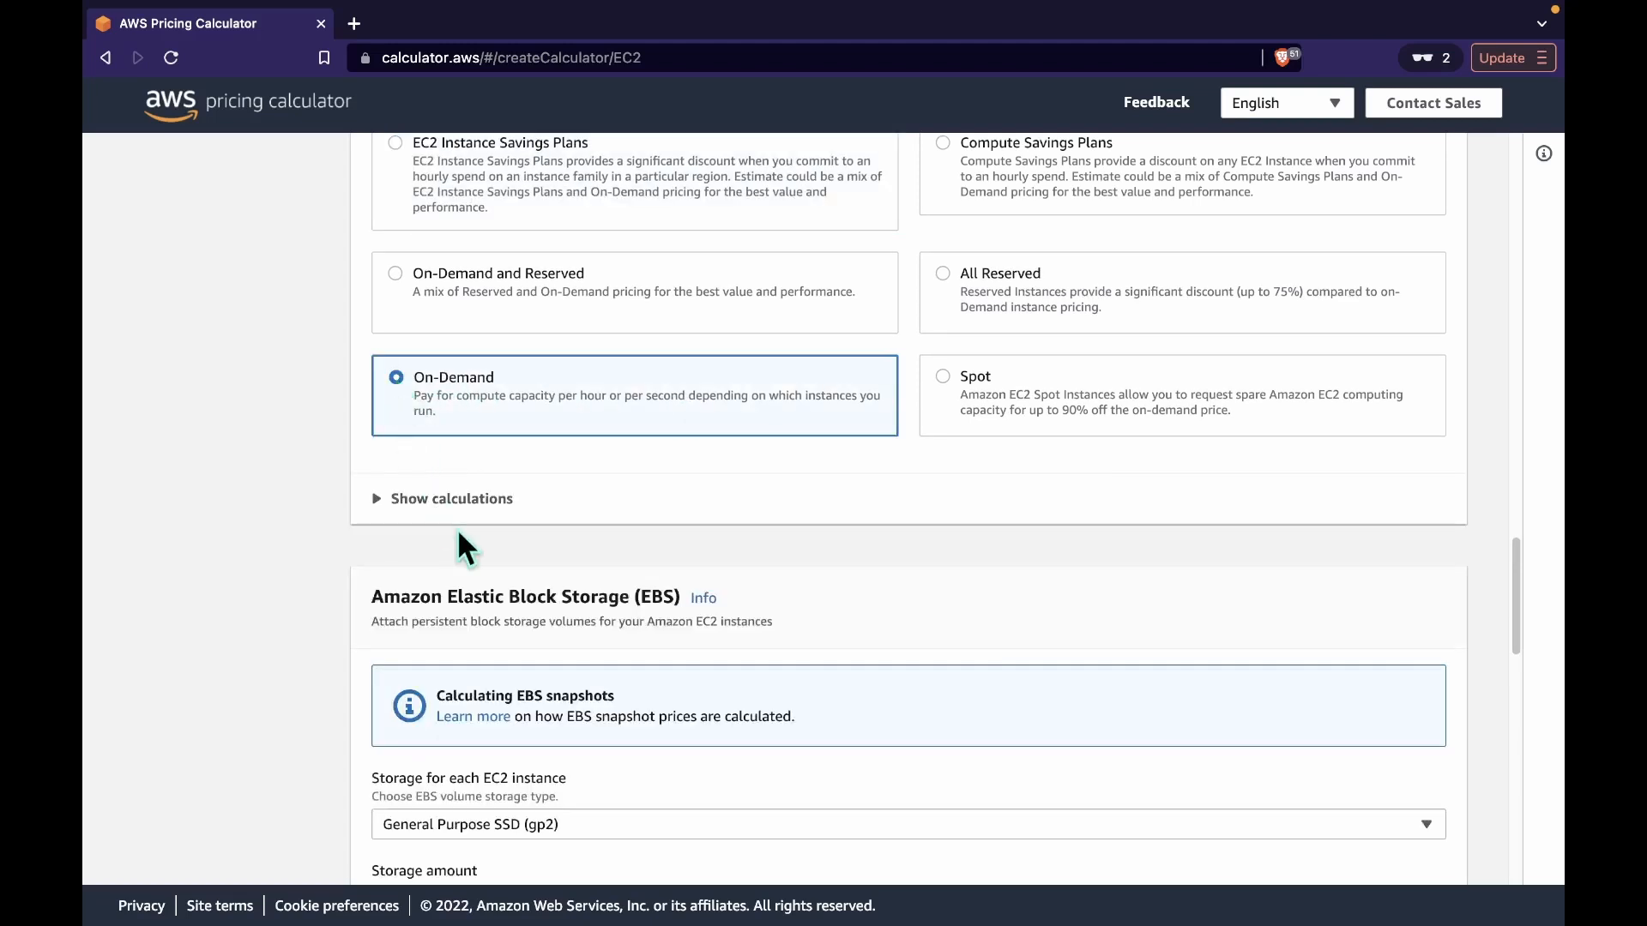
scroll(456, 528, down, 1)
click(440, 484)
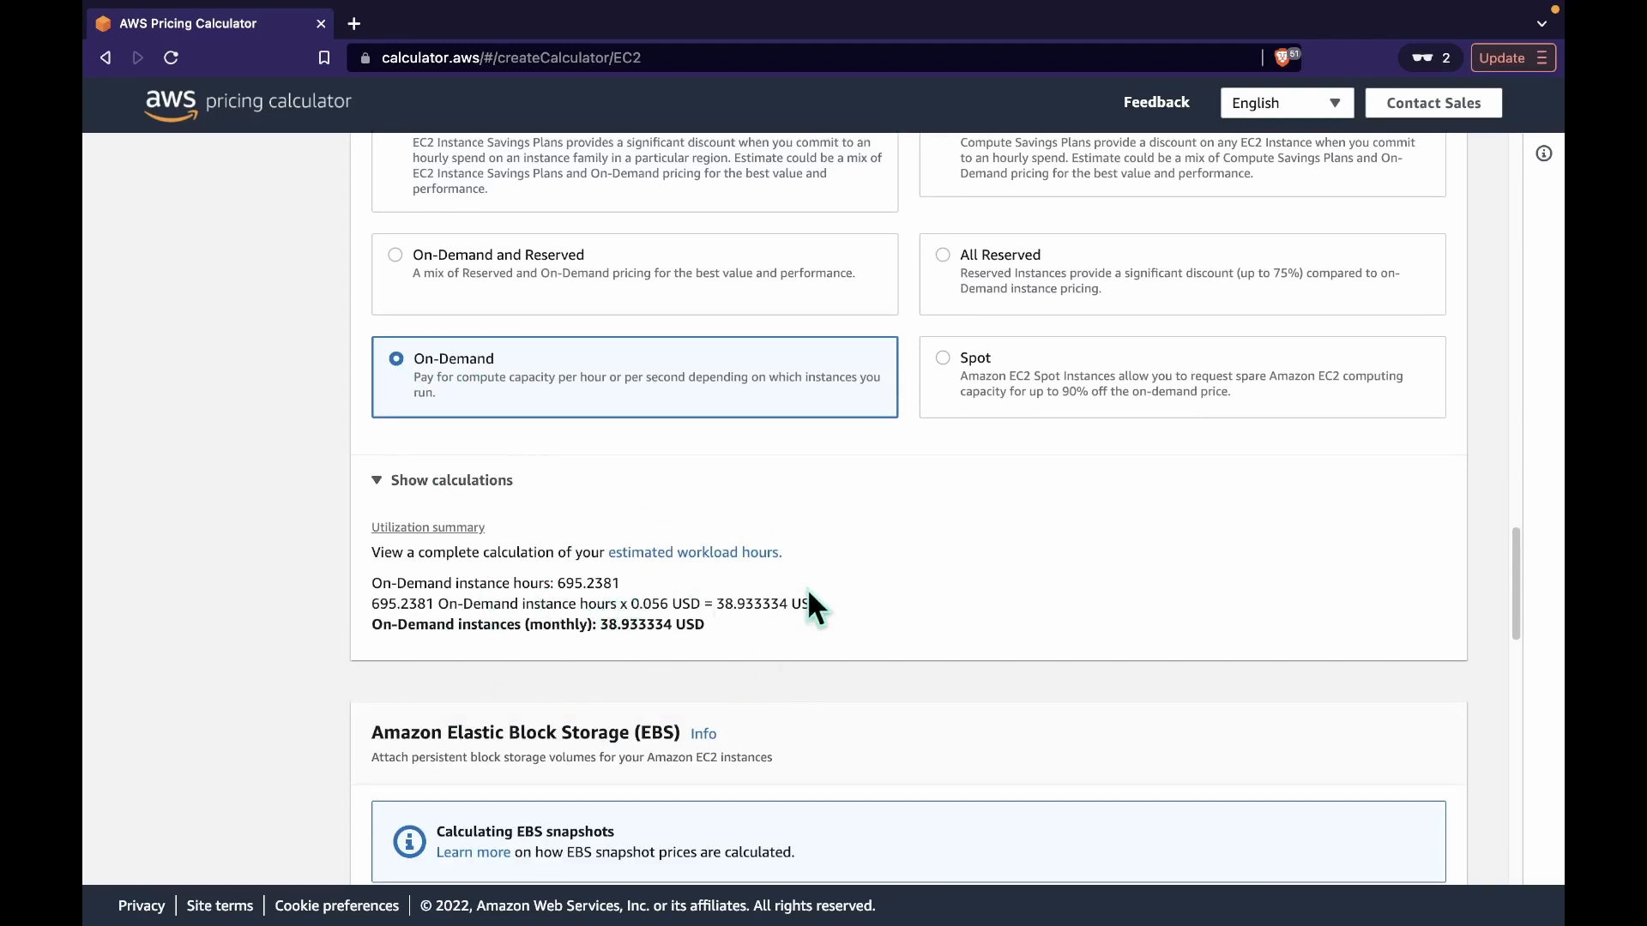
Step: Compare the reservation options of the Compute Savings Plans and All Reserved pricing models, and return the selection to On-Demand
scroll(806, 601, up, 1)
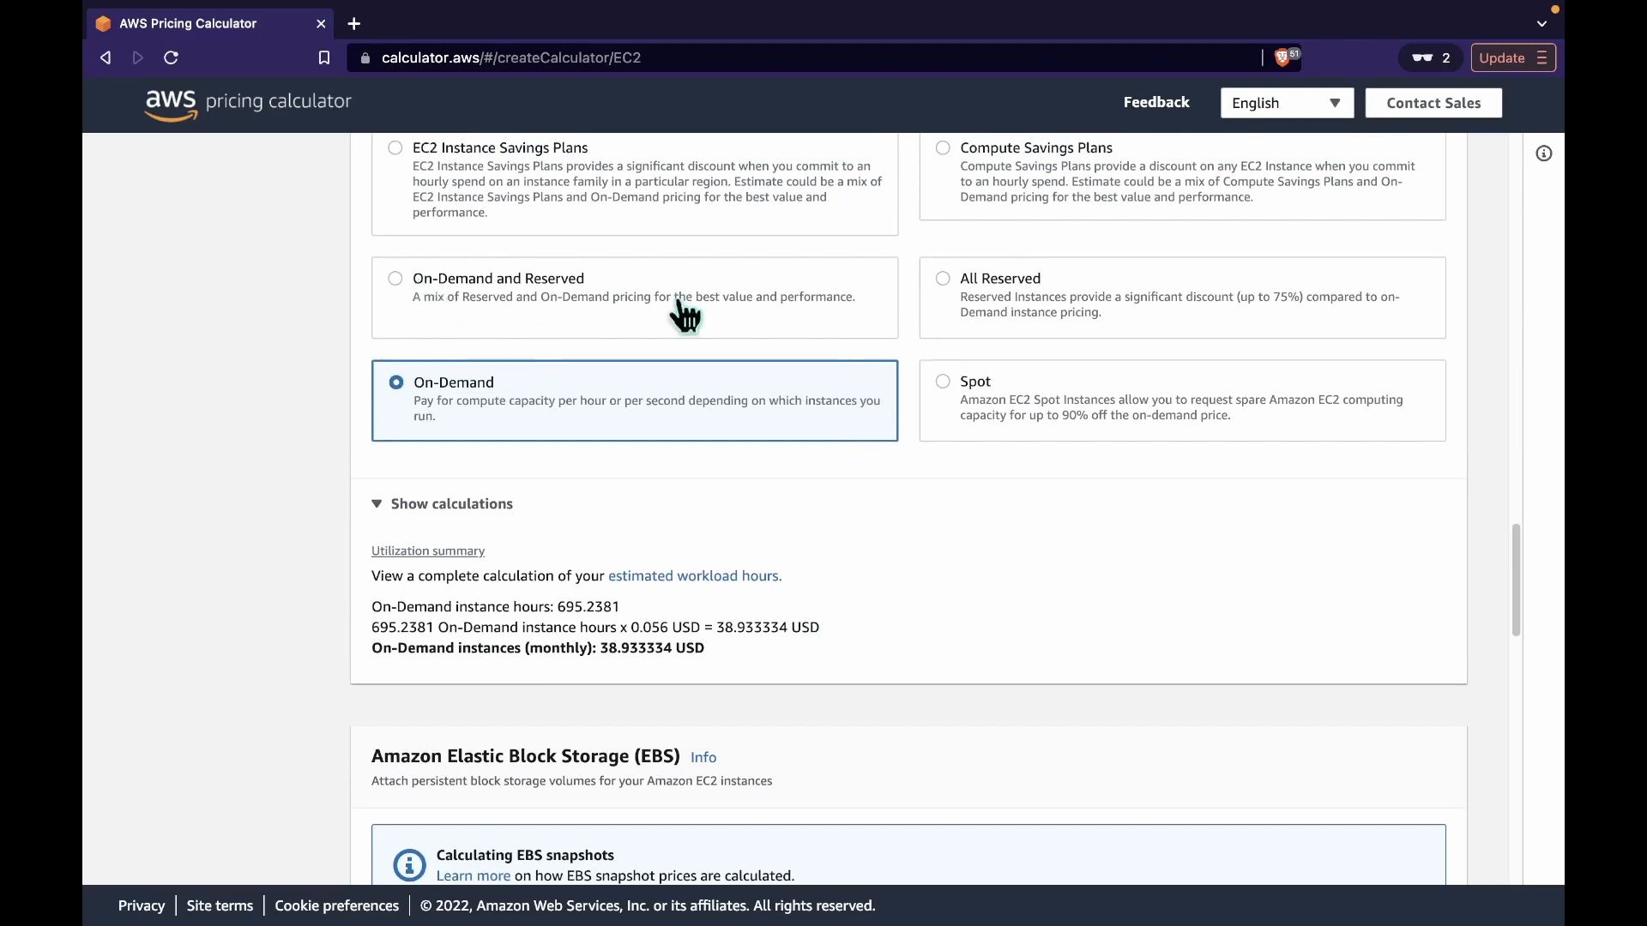
click(942, 149)
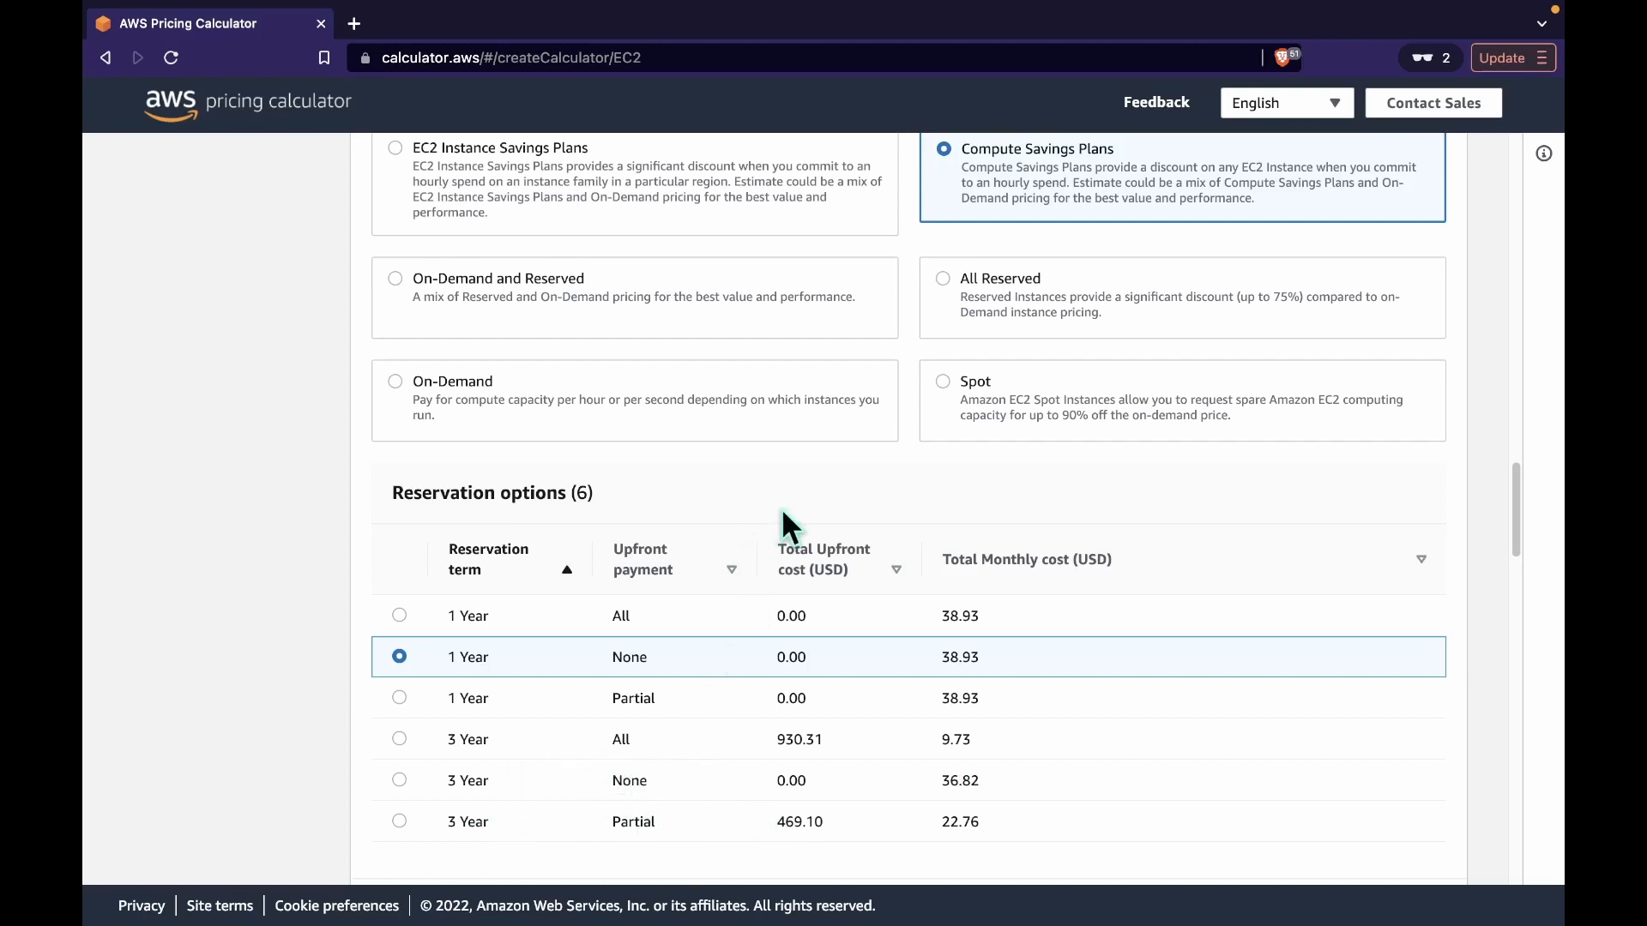
click(943, 278)
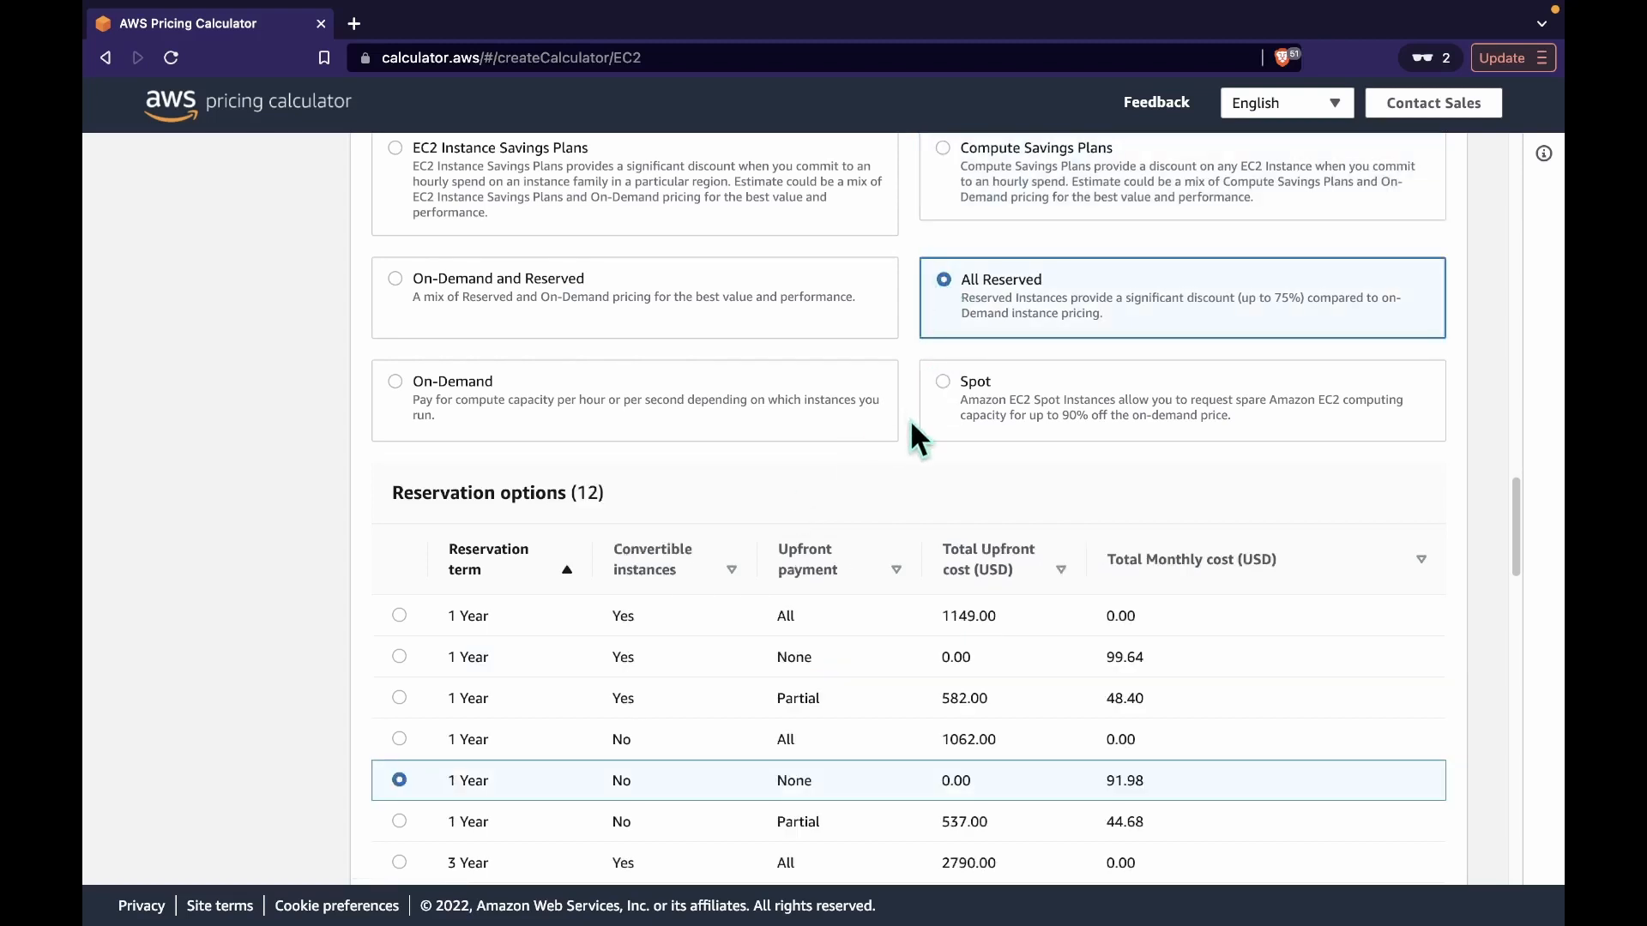
scroll(909, 418, down, 1)
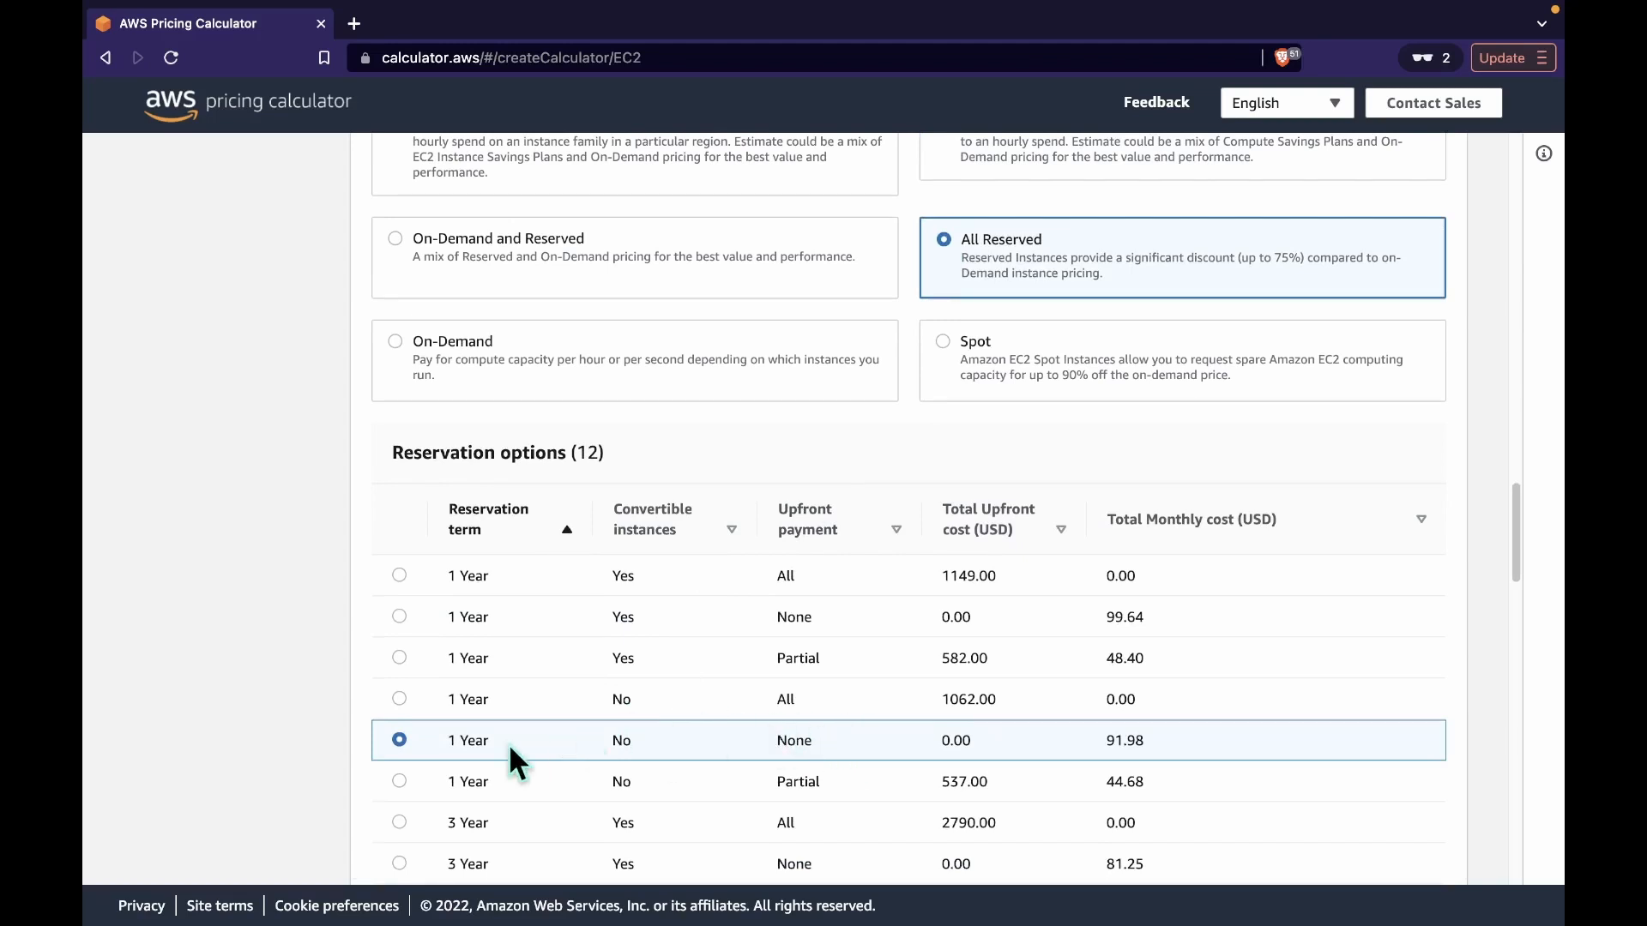
scroll(450, 559, up, 1)
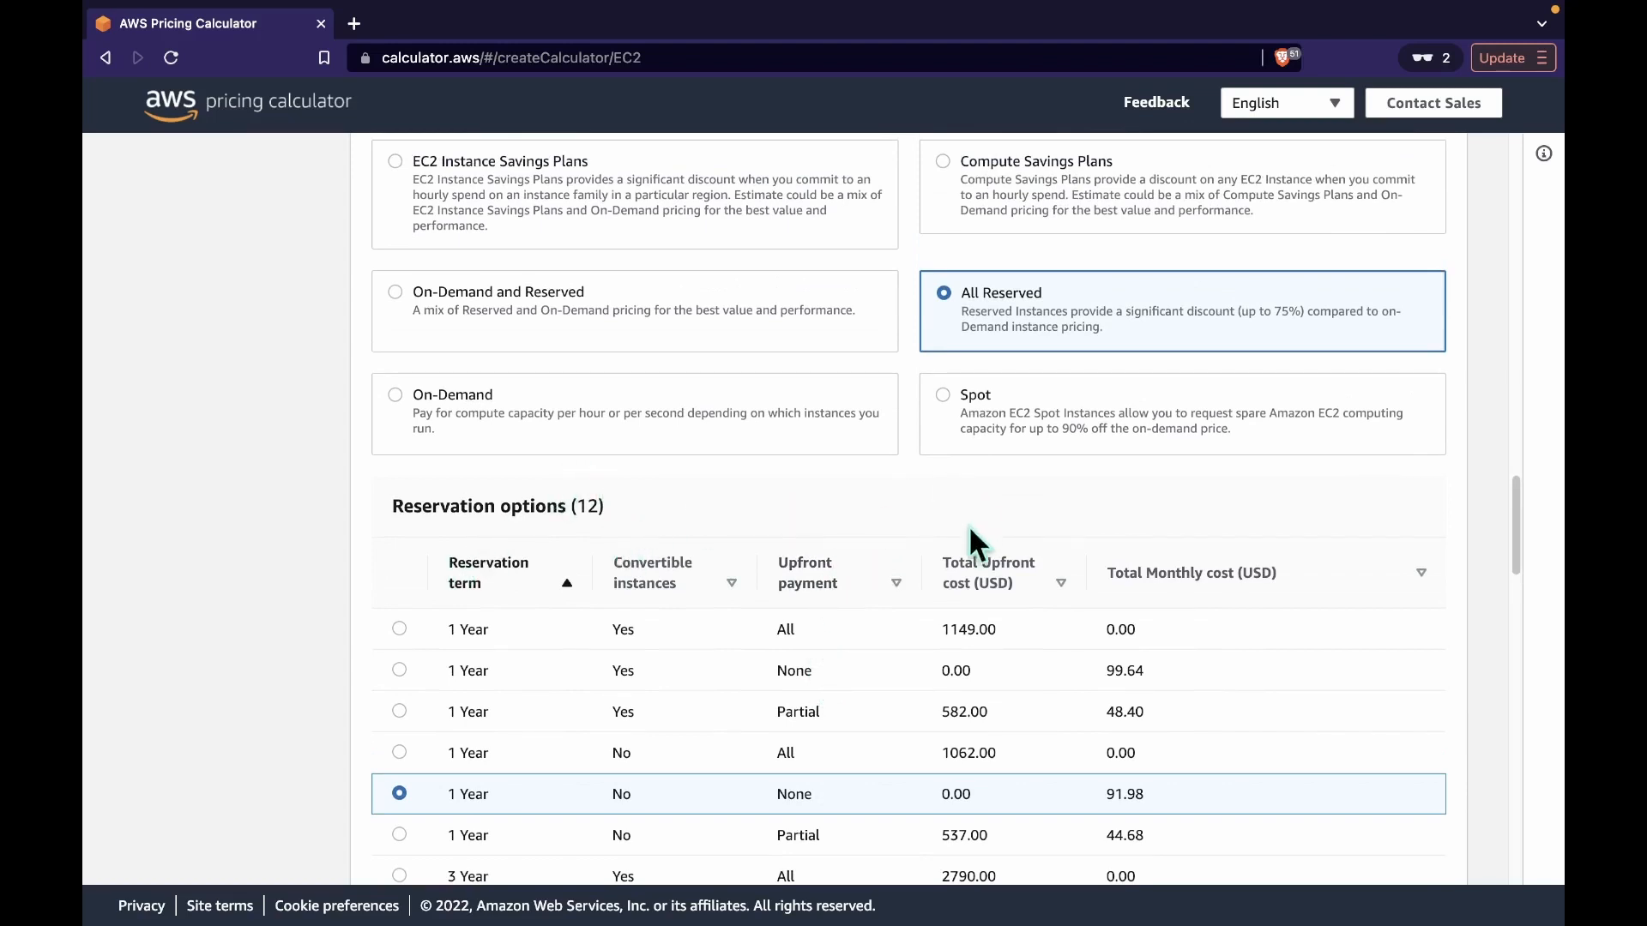
click(396, 395)
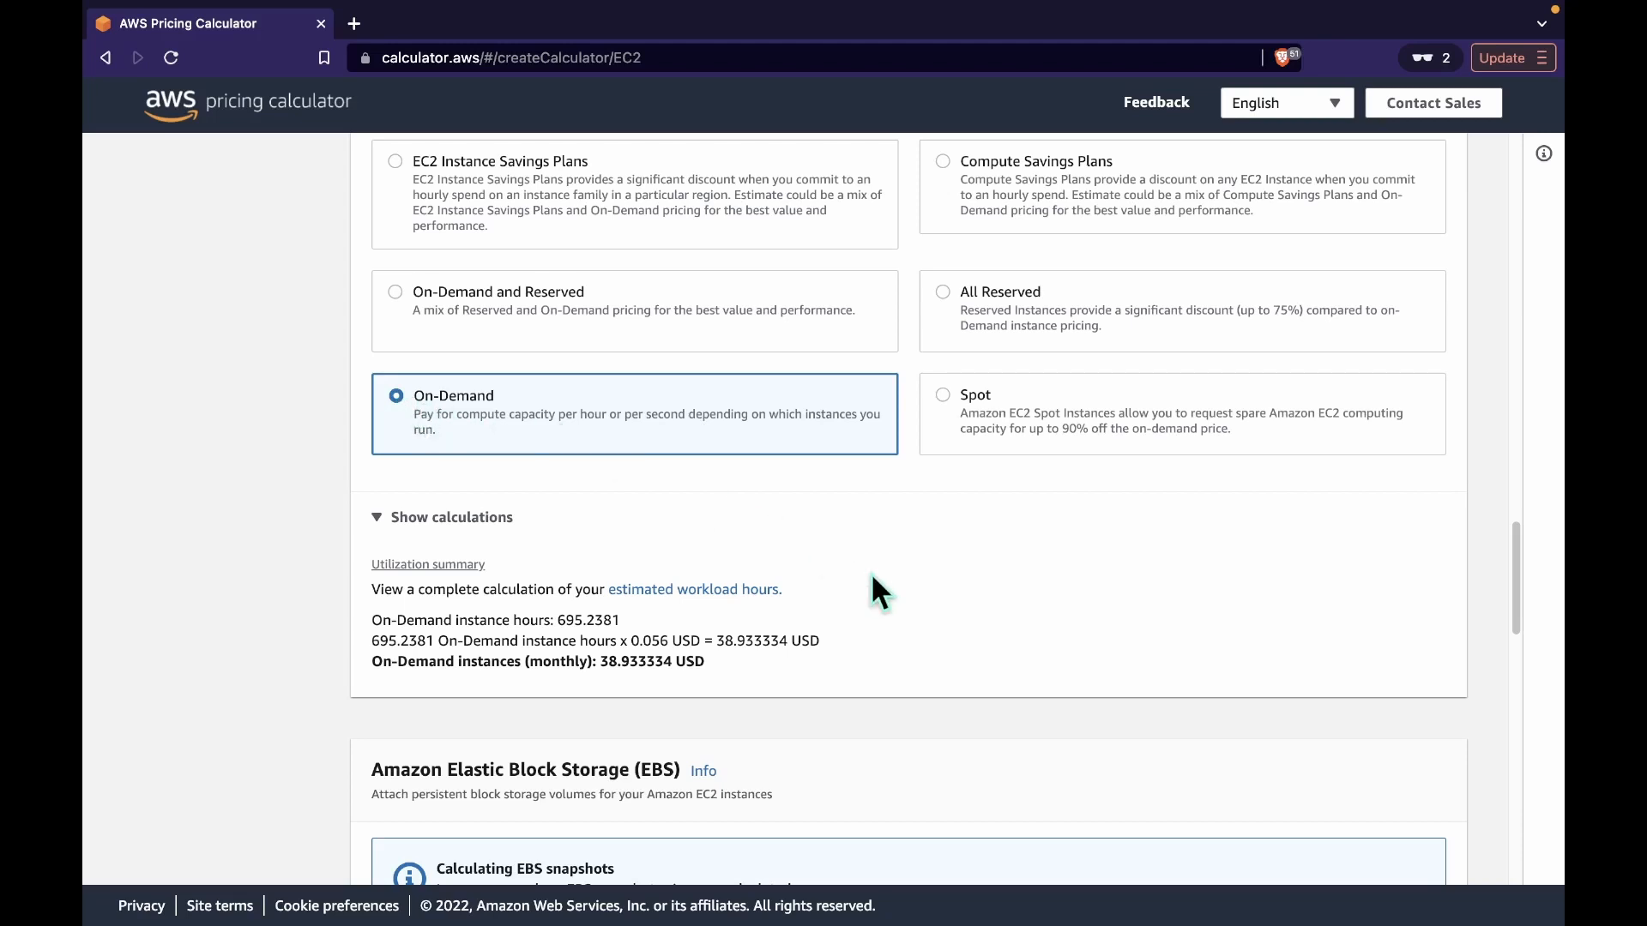
Step: Expand the cost calculations of the Amazon Elastic Block Storage section and examine its total monthly cost
scroll(921, 677, down, 3)
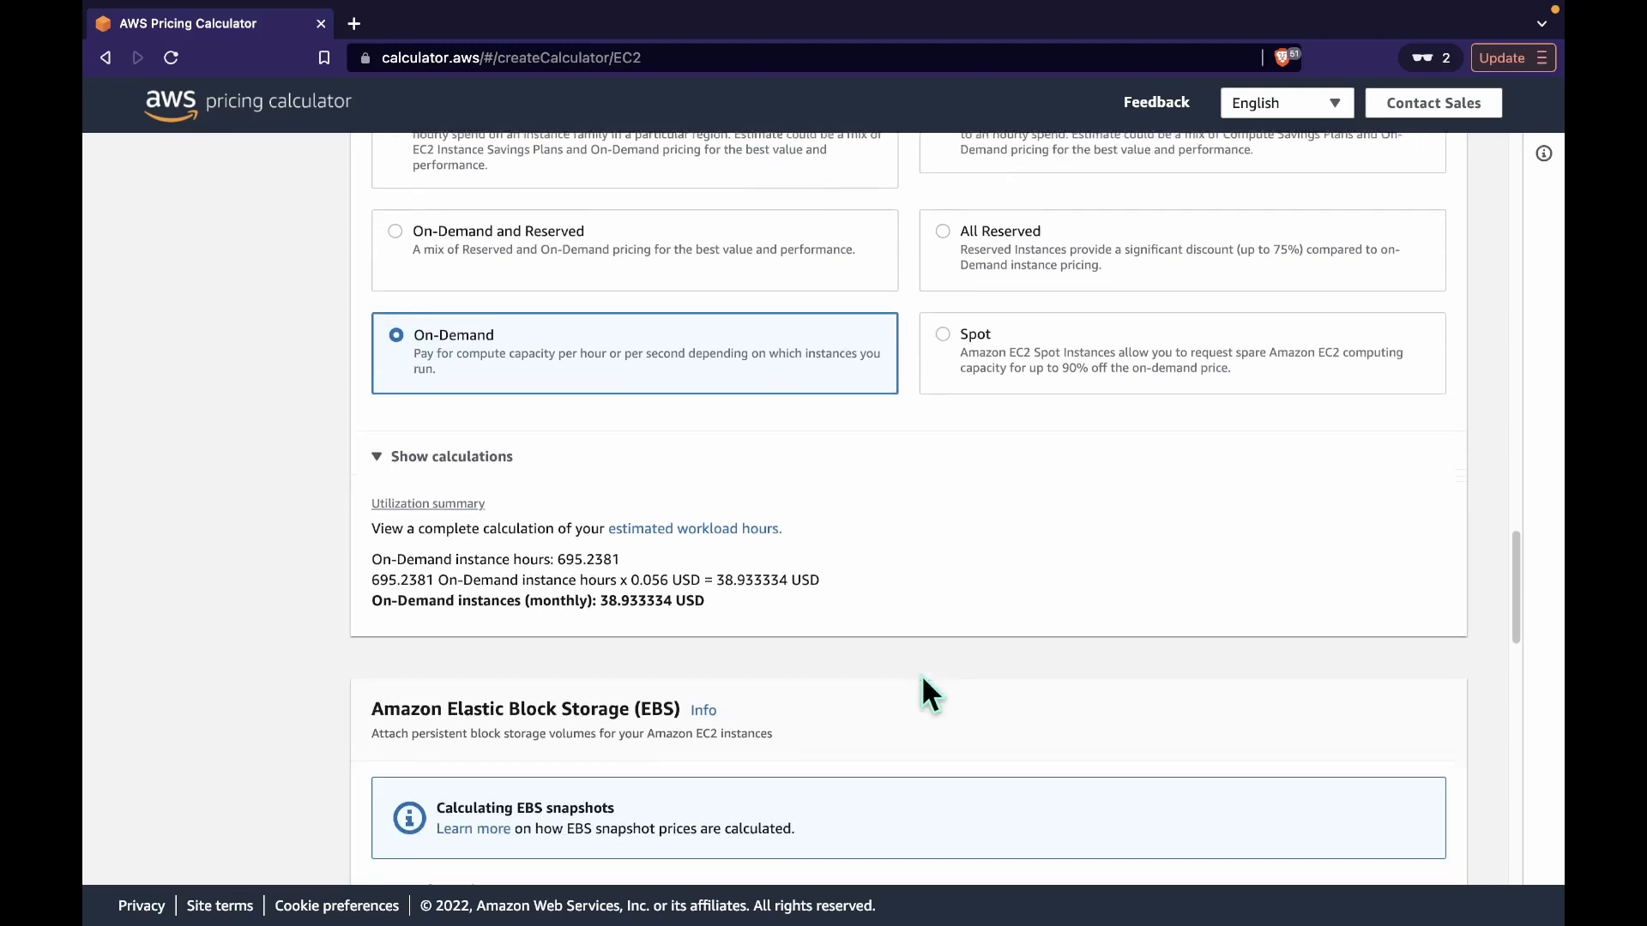
scroll(924, 680, down, 3)
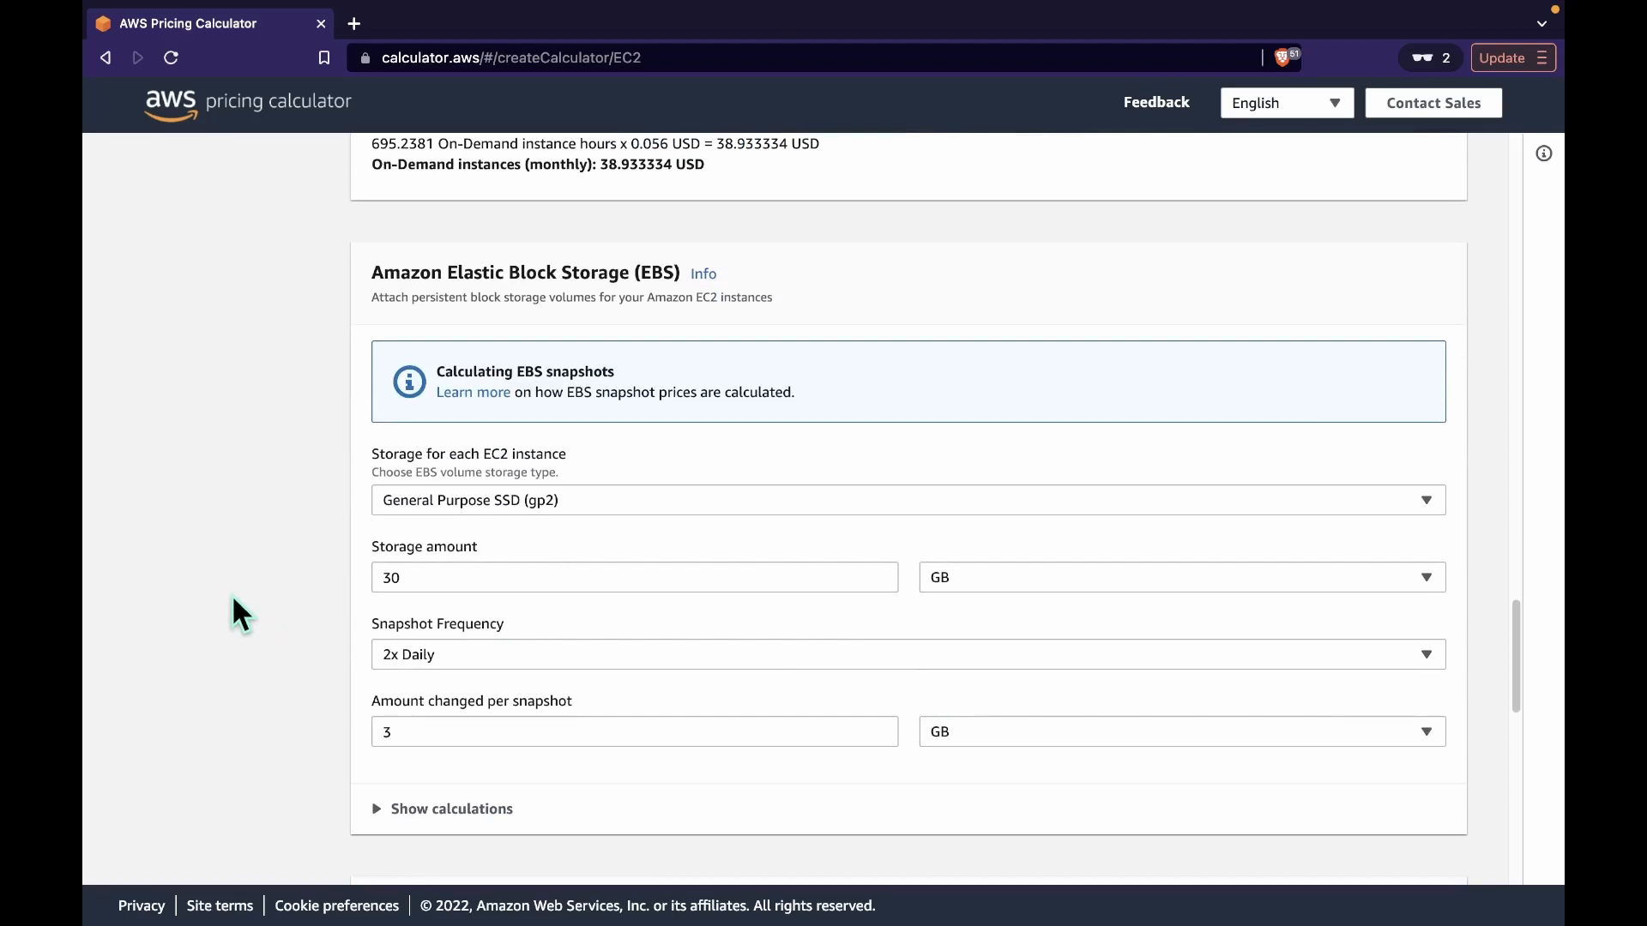
scroll(241, 614, down, 1)
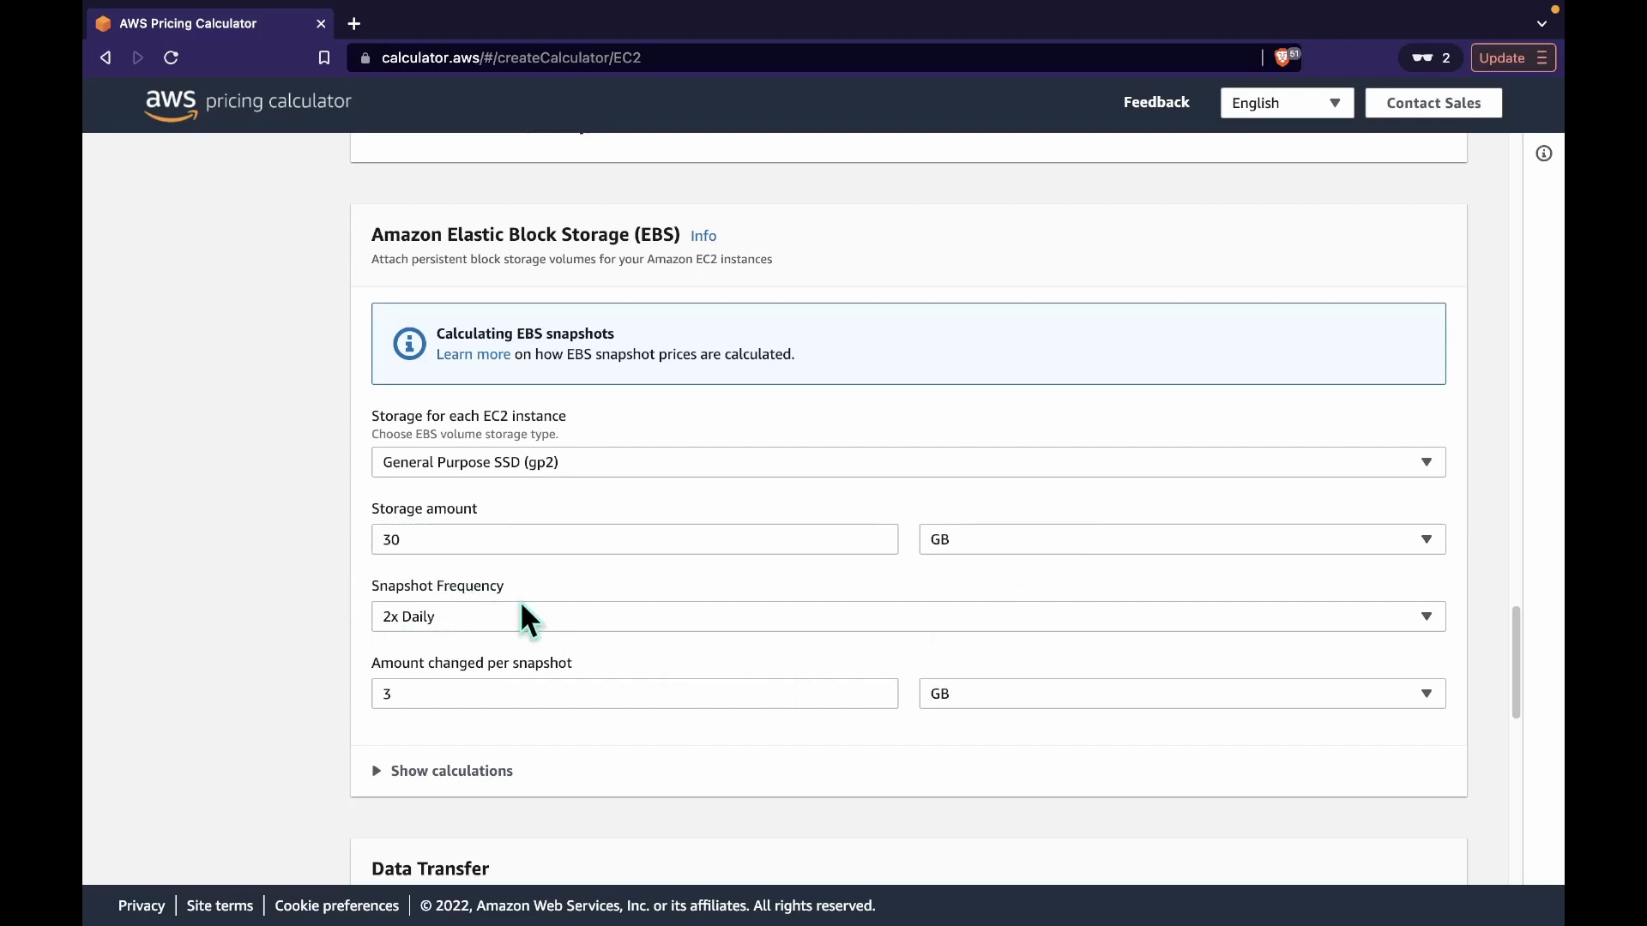
click(447, 771)
scroll(446, 772, down, 2)
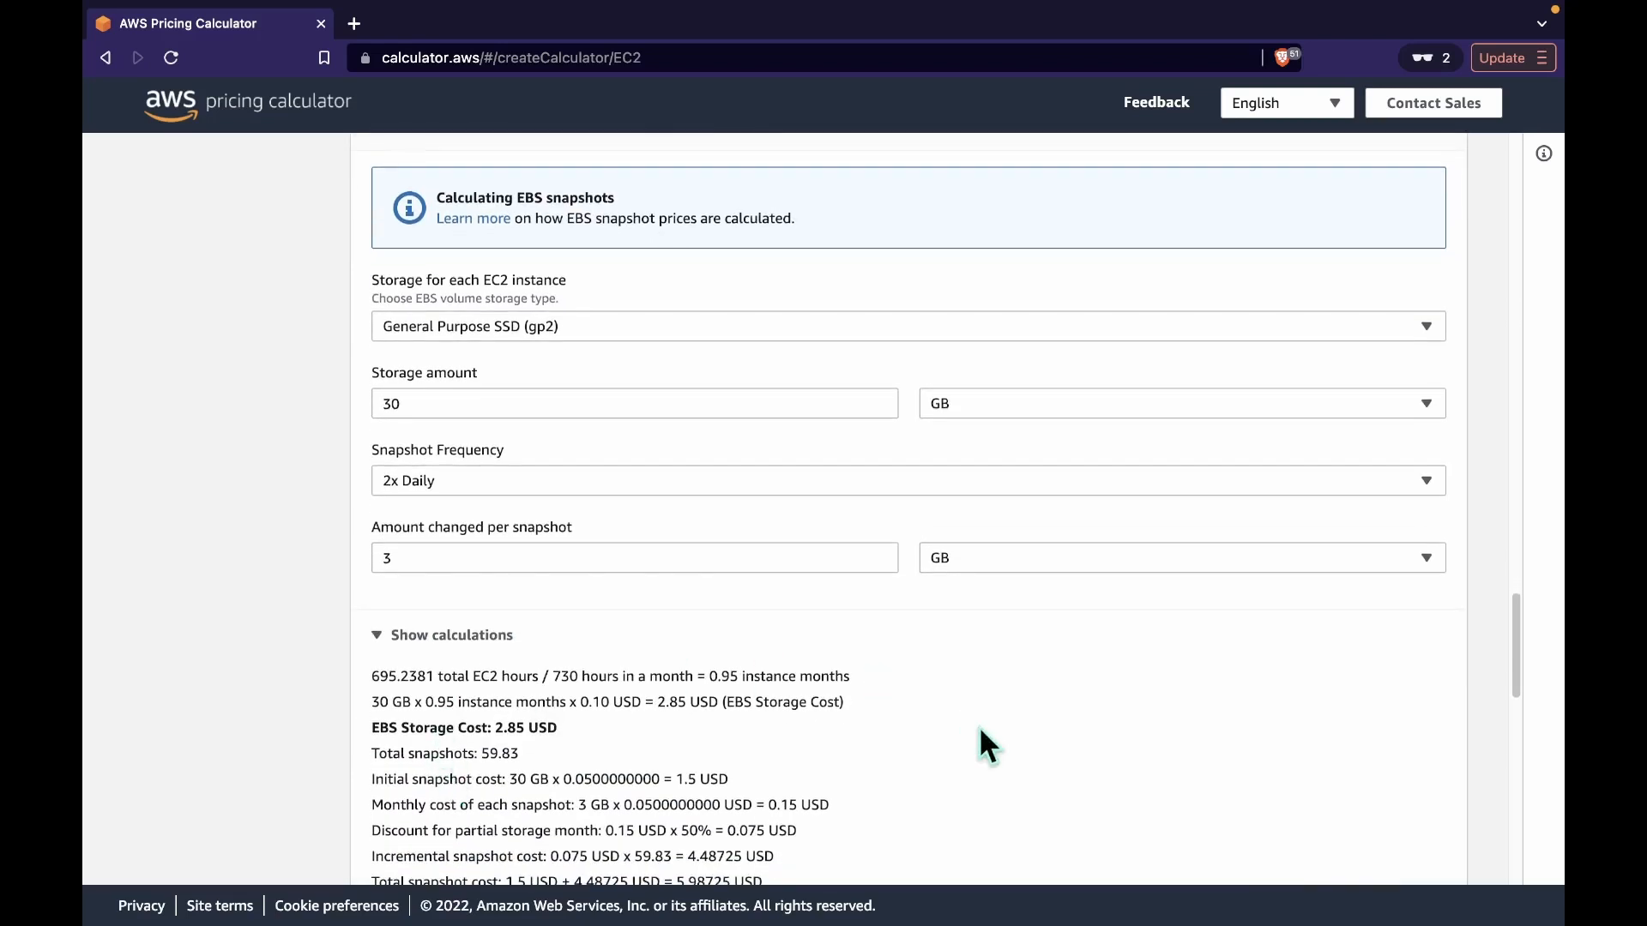
scroll(981, 731, down, 2)
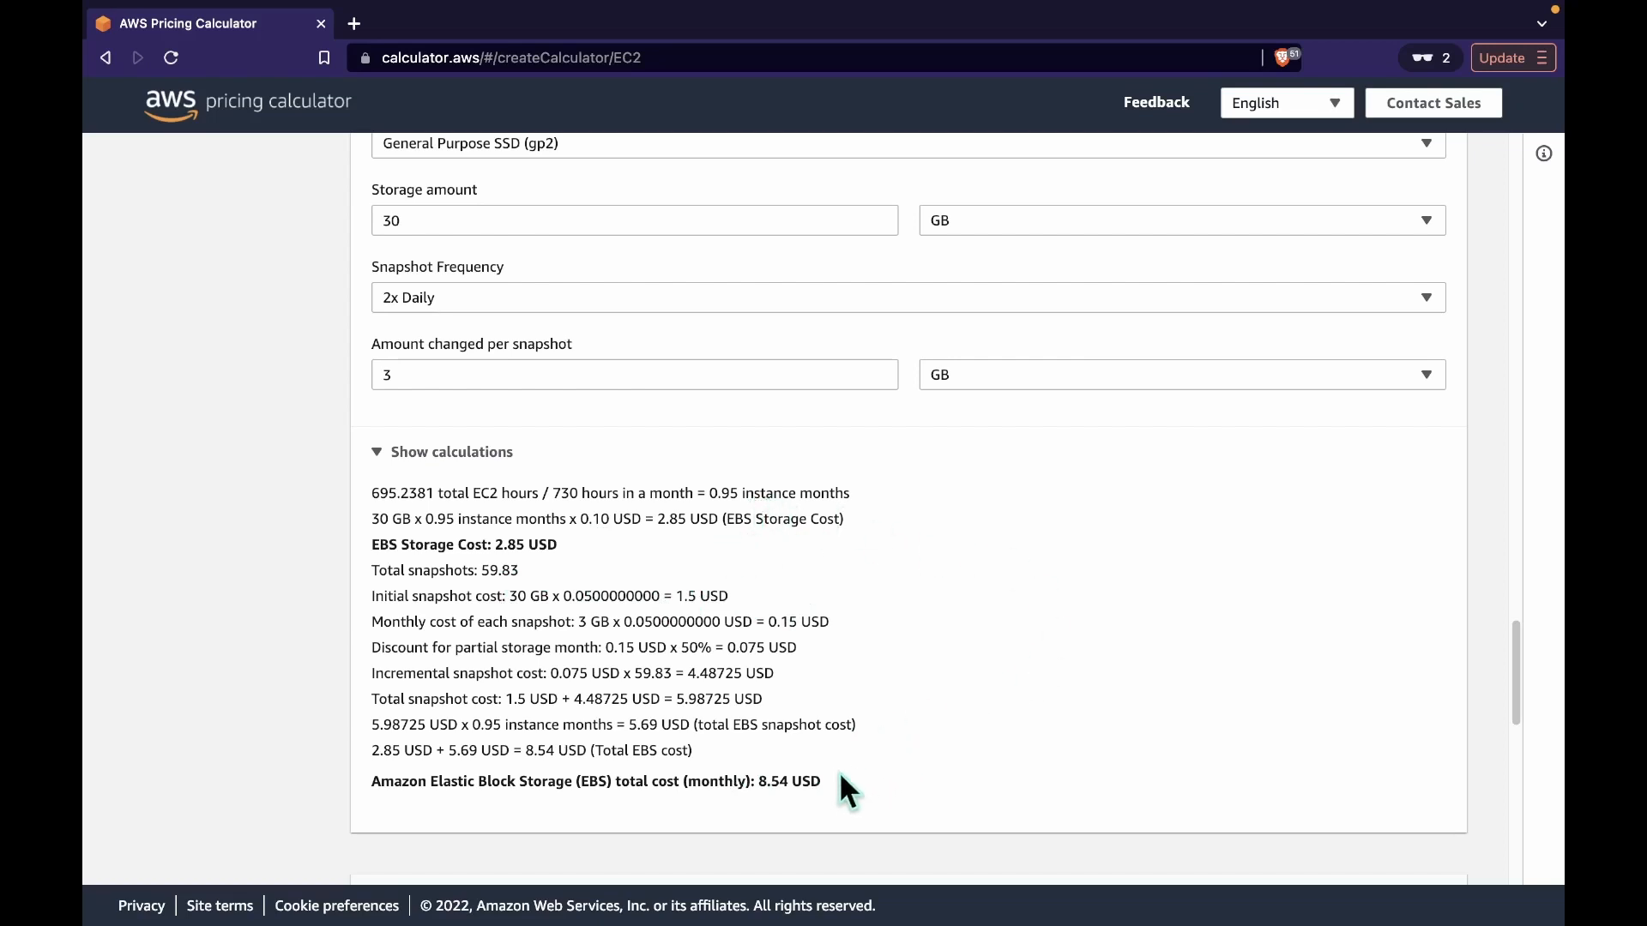
drag(824, 780, 760, 781)
click(963, 601)
Step: Set the source of the inbound data transfer to Internet (free)
scroll(876, 765, down, 2)
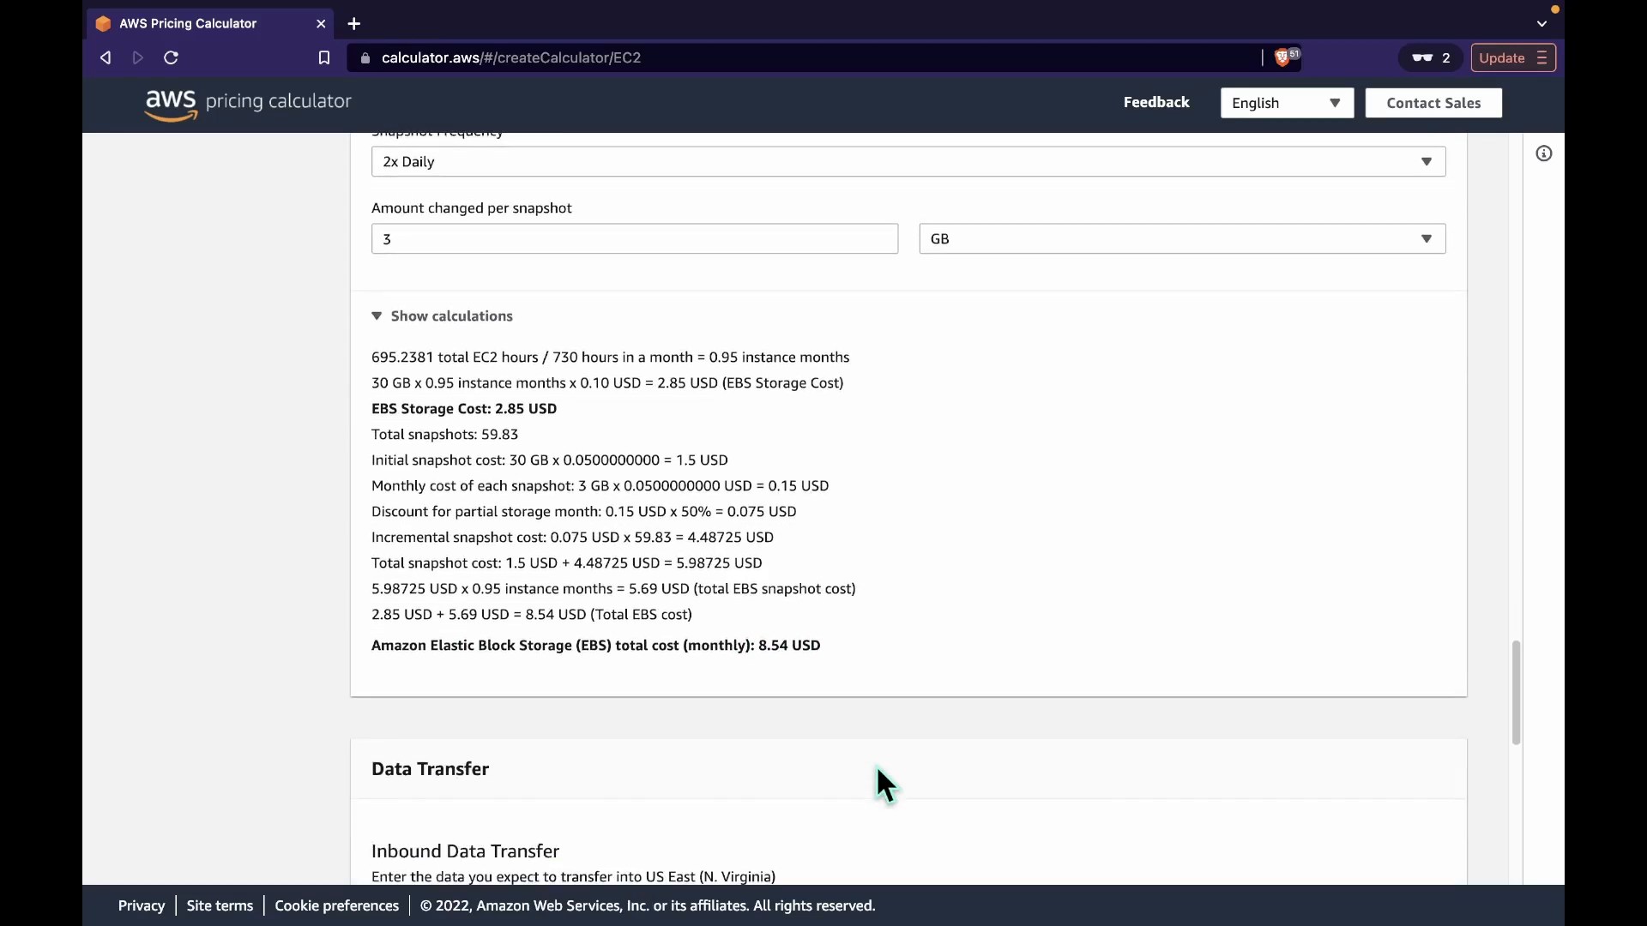
scroll(1020, 565, down, 4)
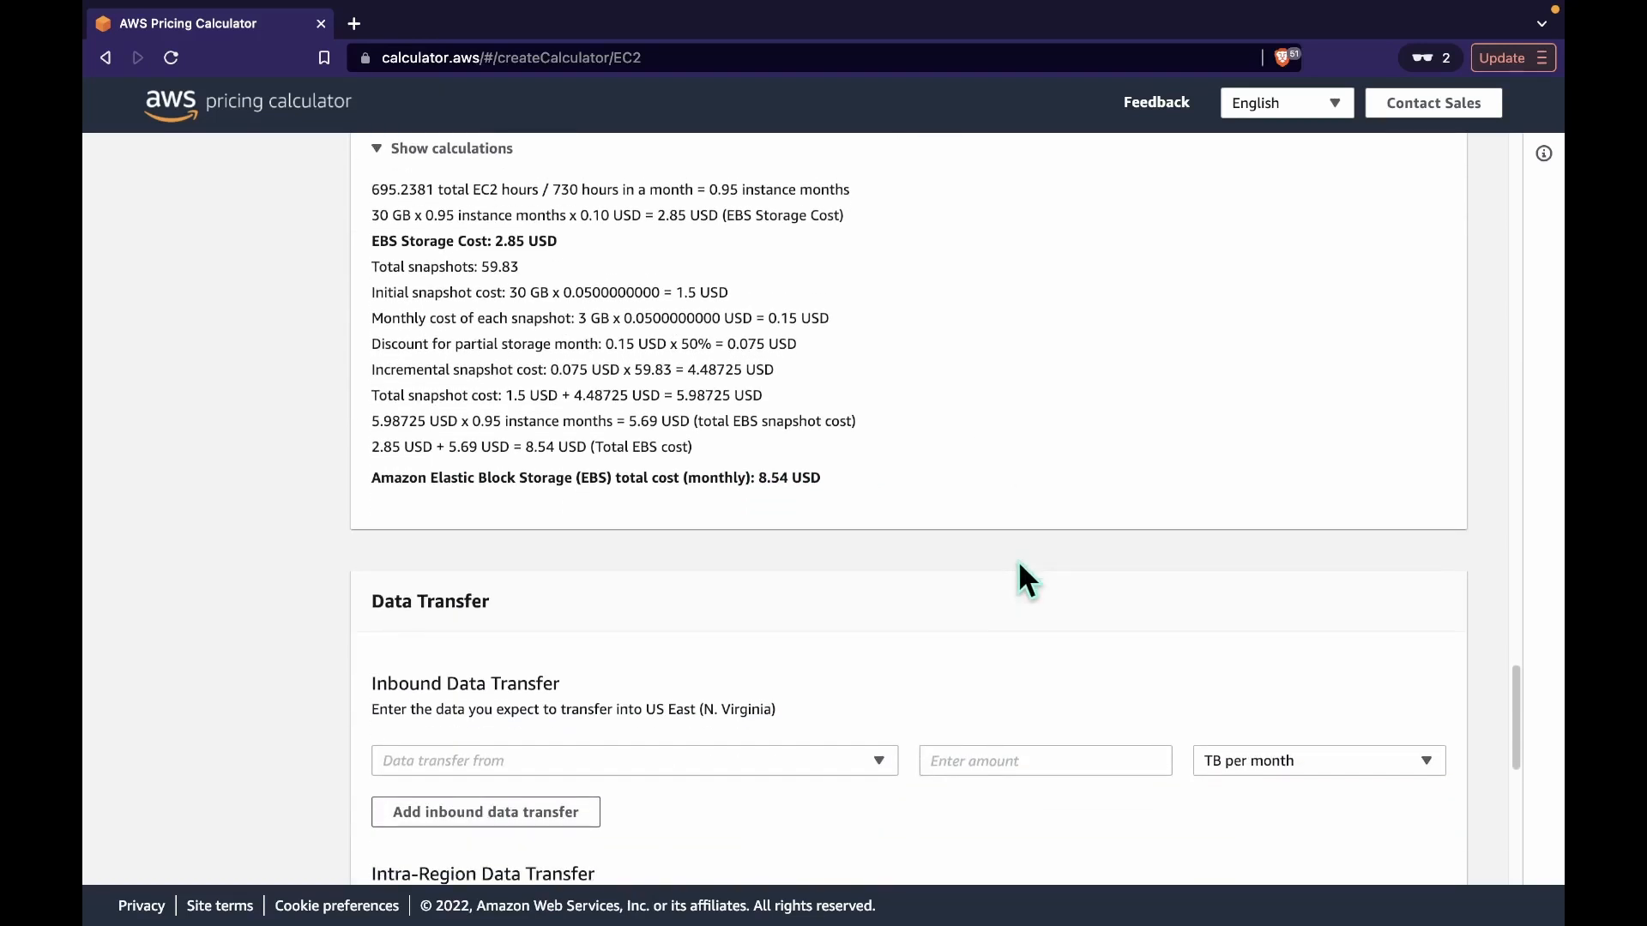
scroll(1019, 564, down, 2)
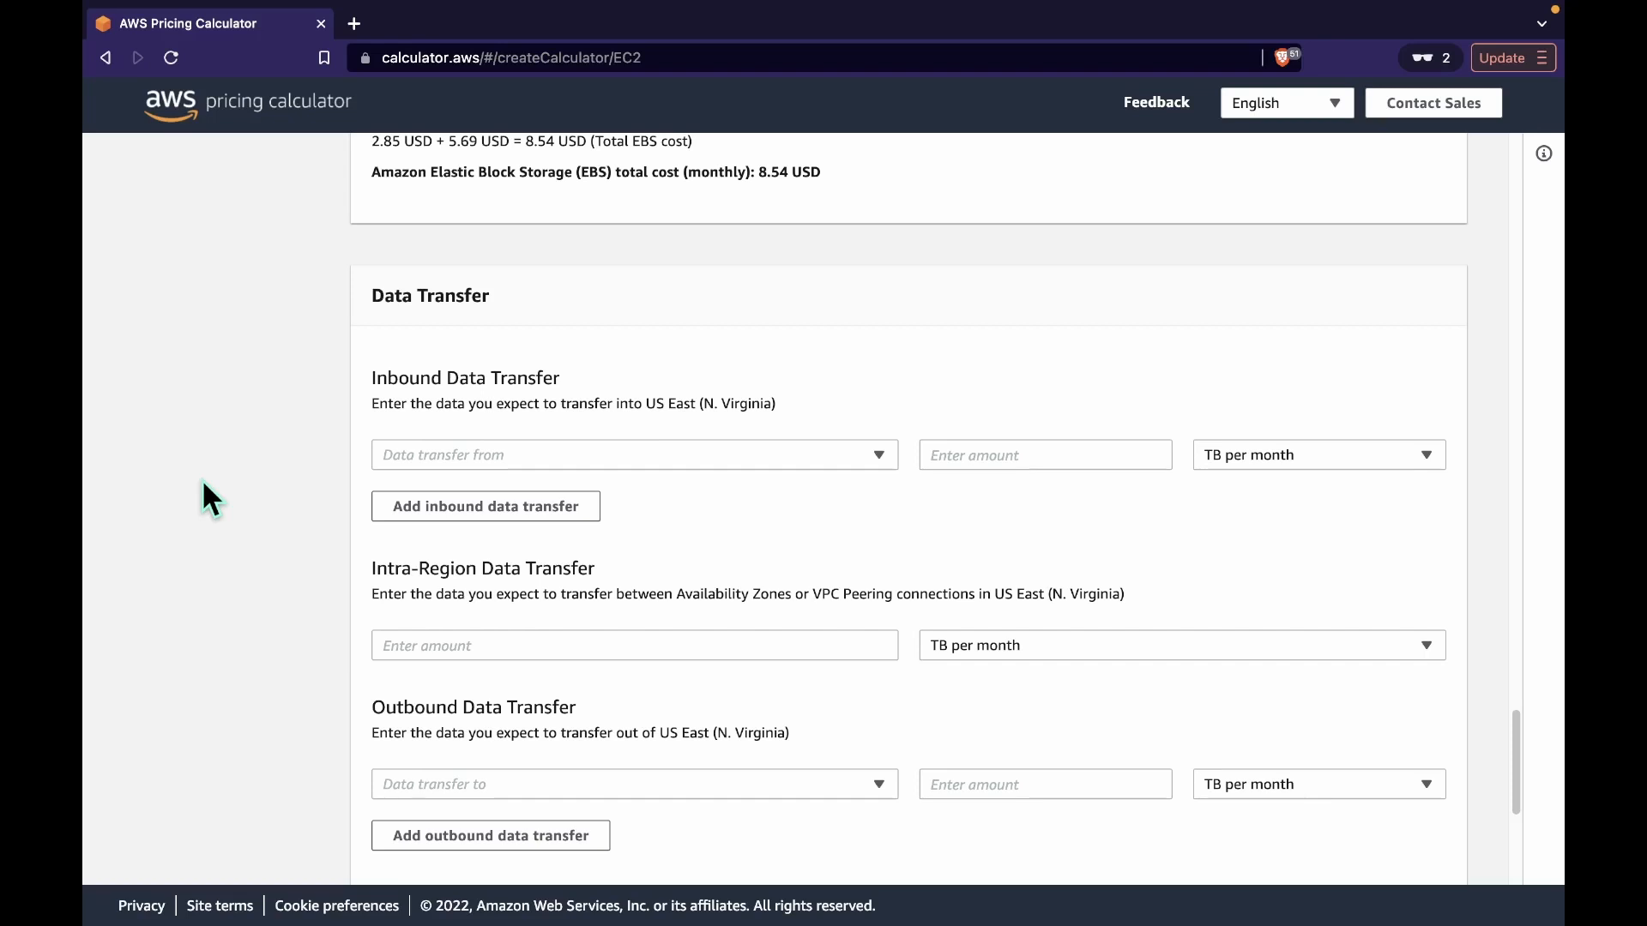
scroll(204, 482, down, 1)
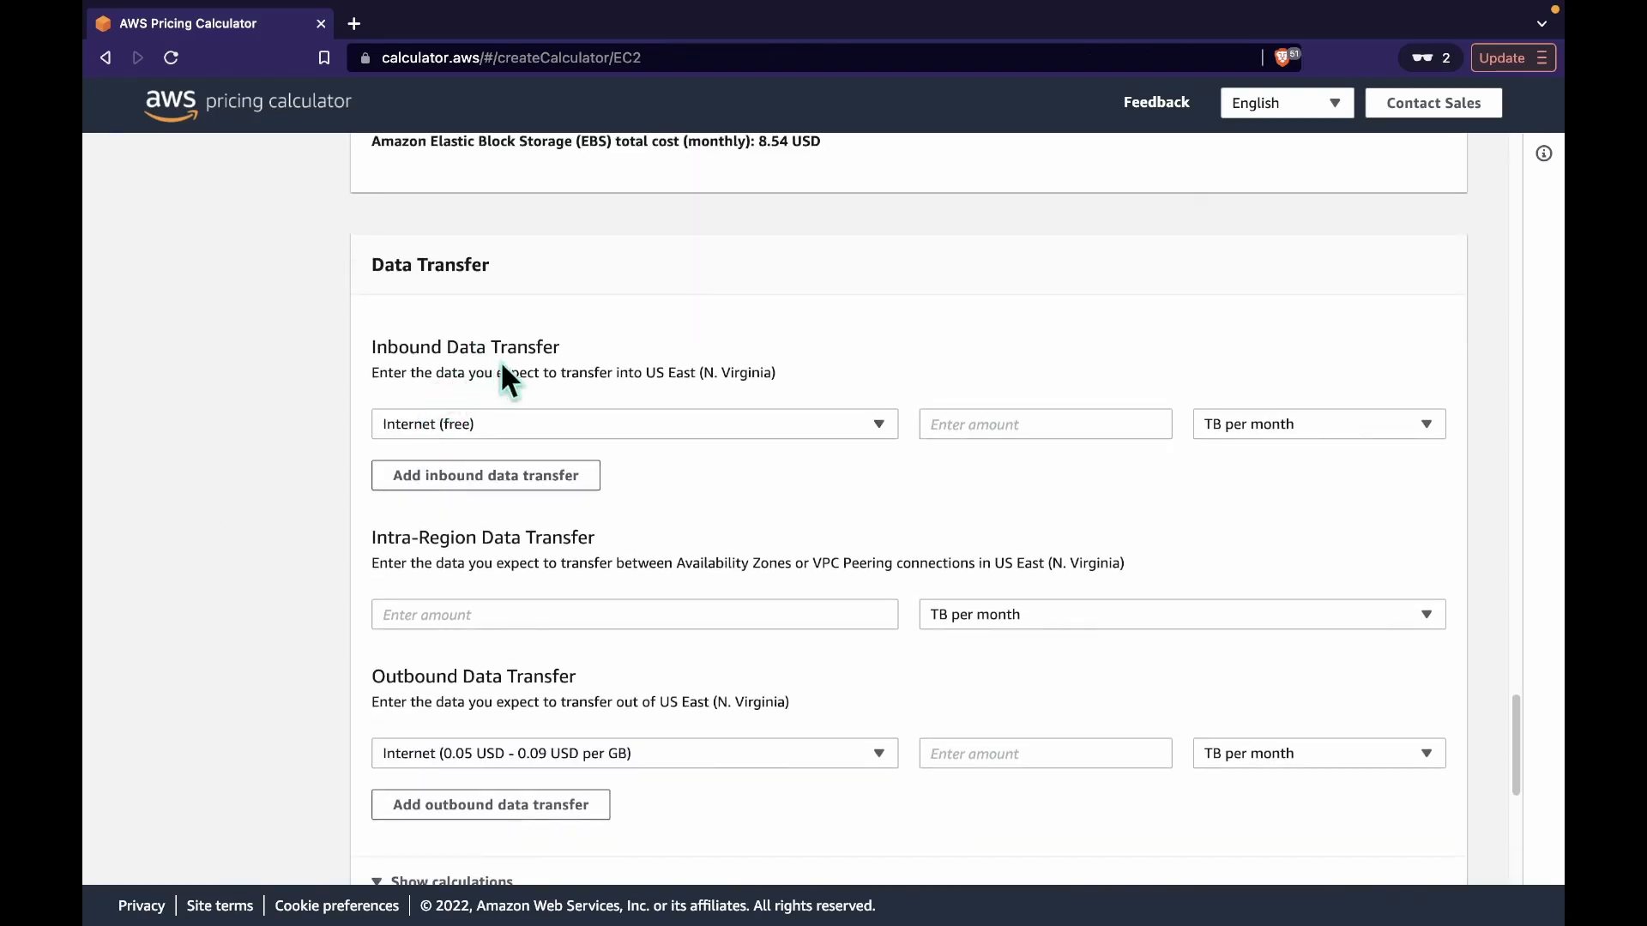
click(486, 421)
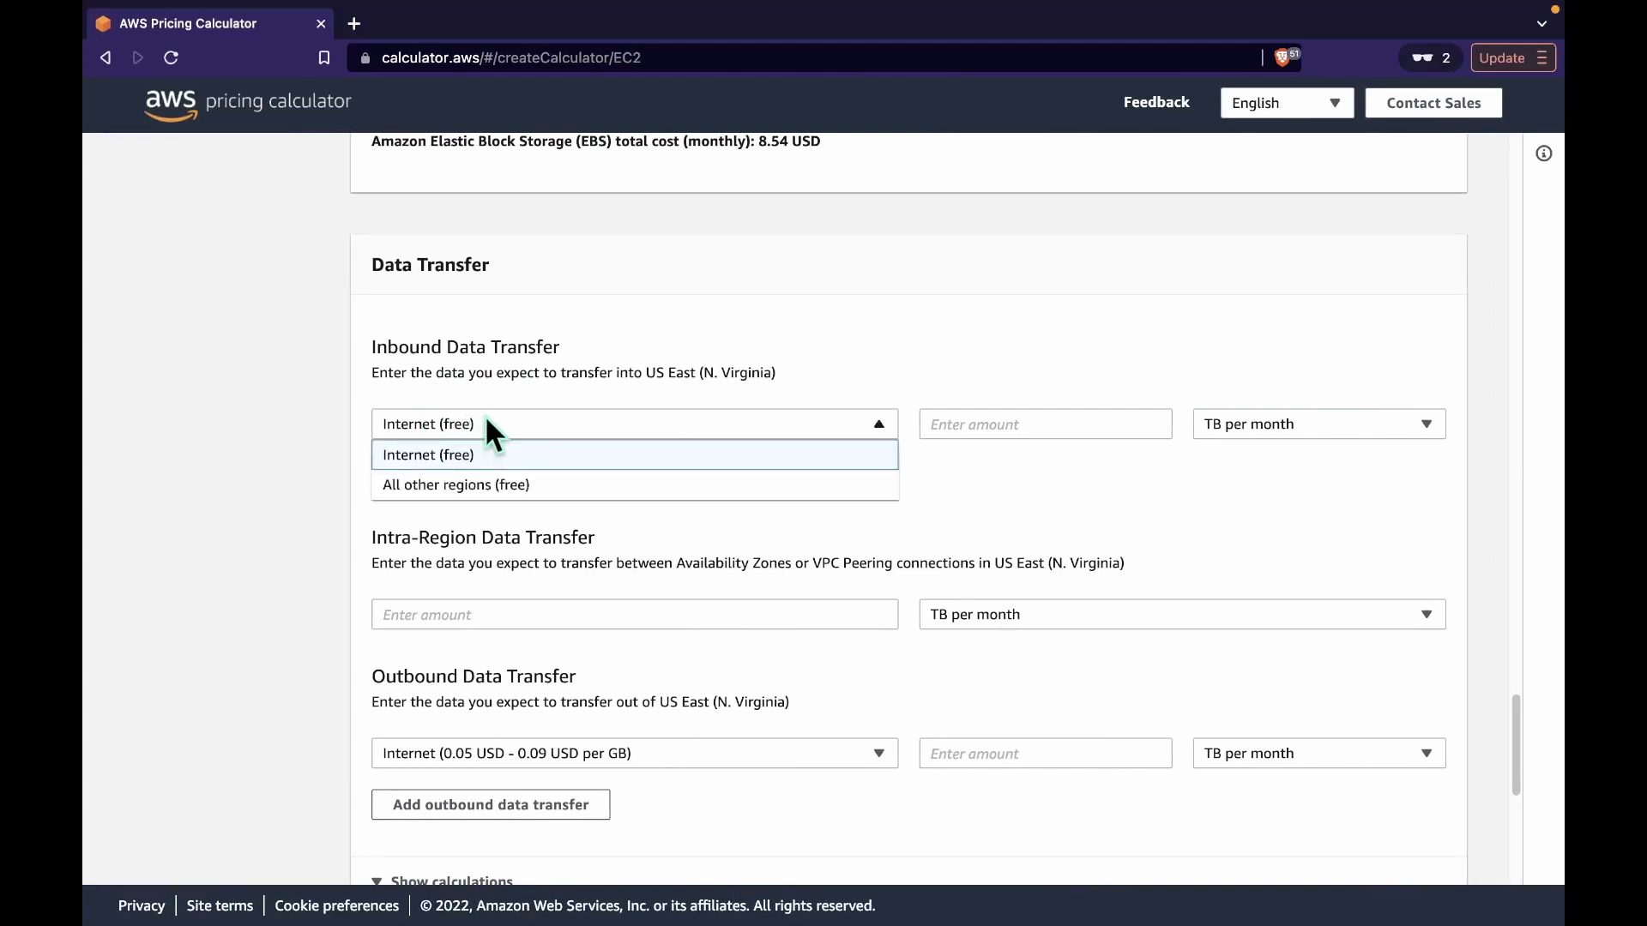
click(461, 457)
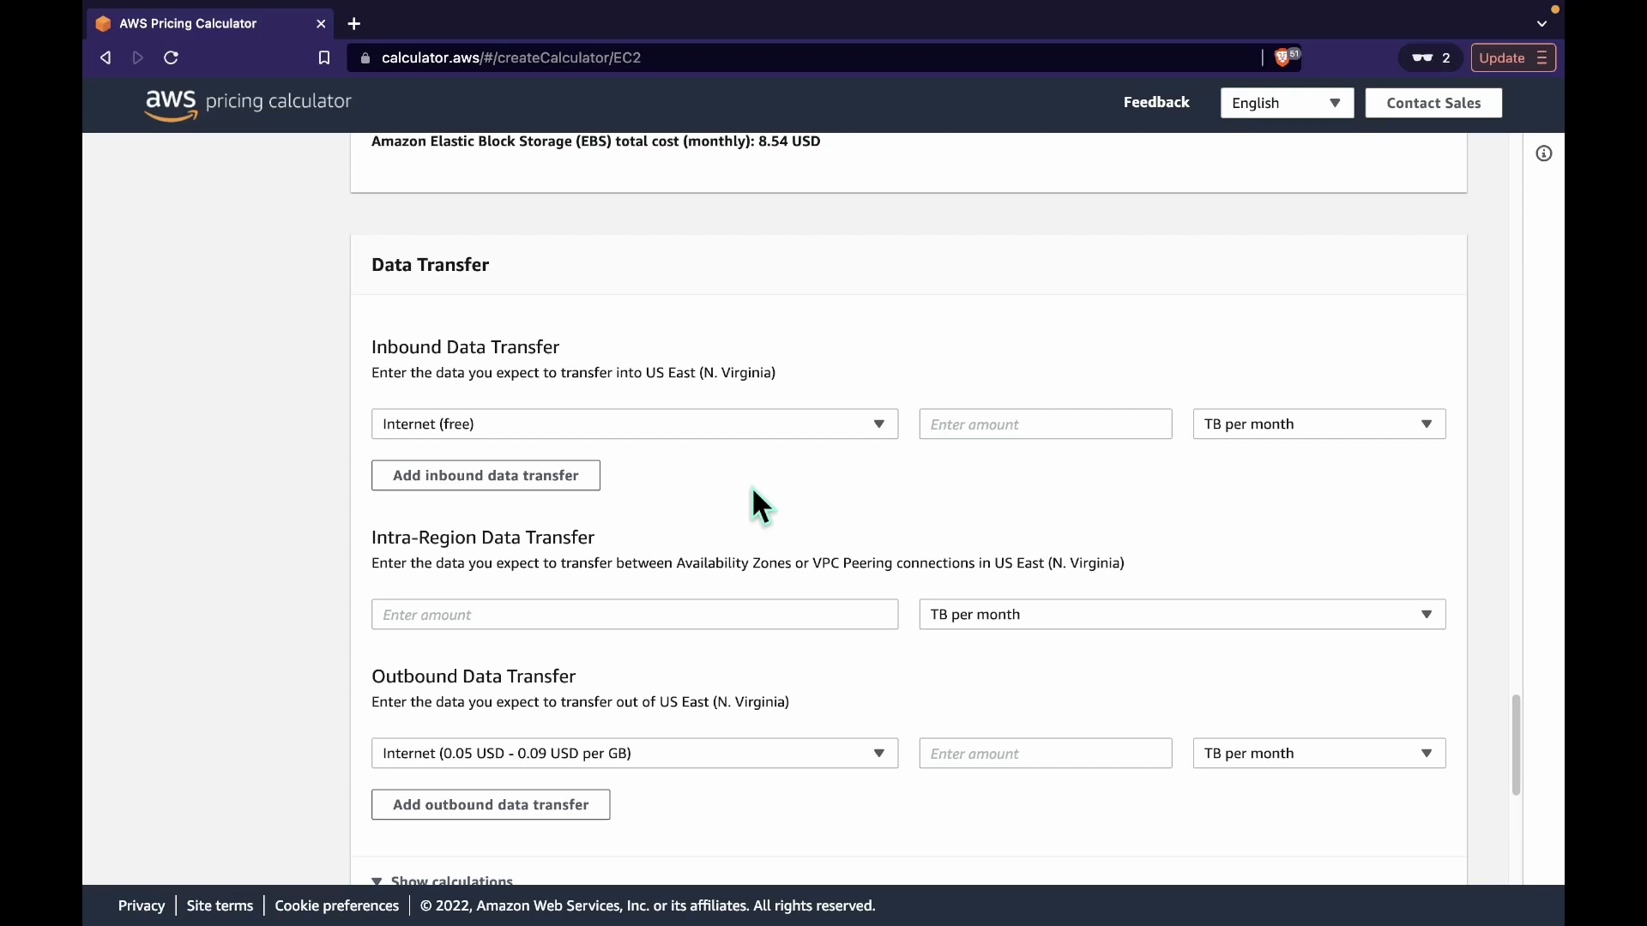
Step: Set the intra-region data transfer to 500 GB per month
scroll(753, 491, down, 2)
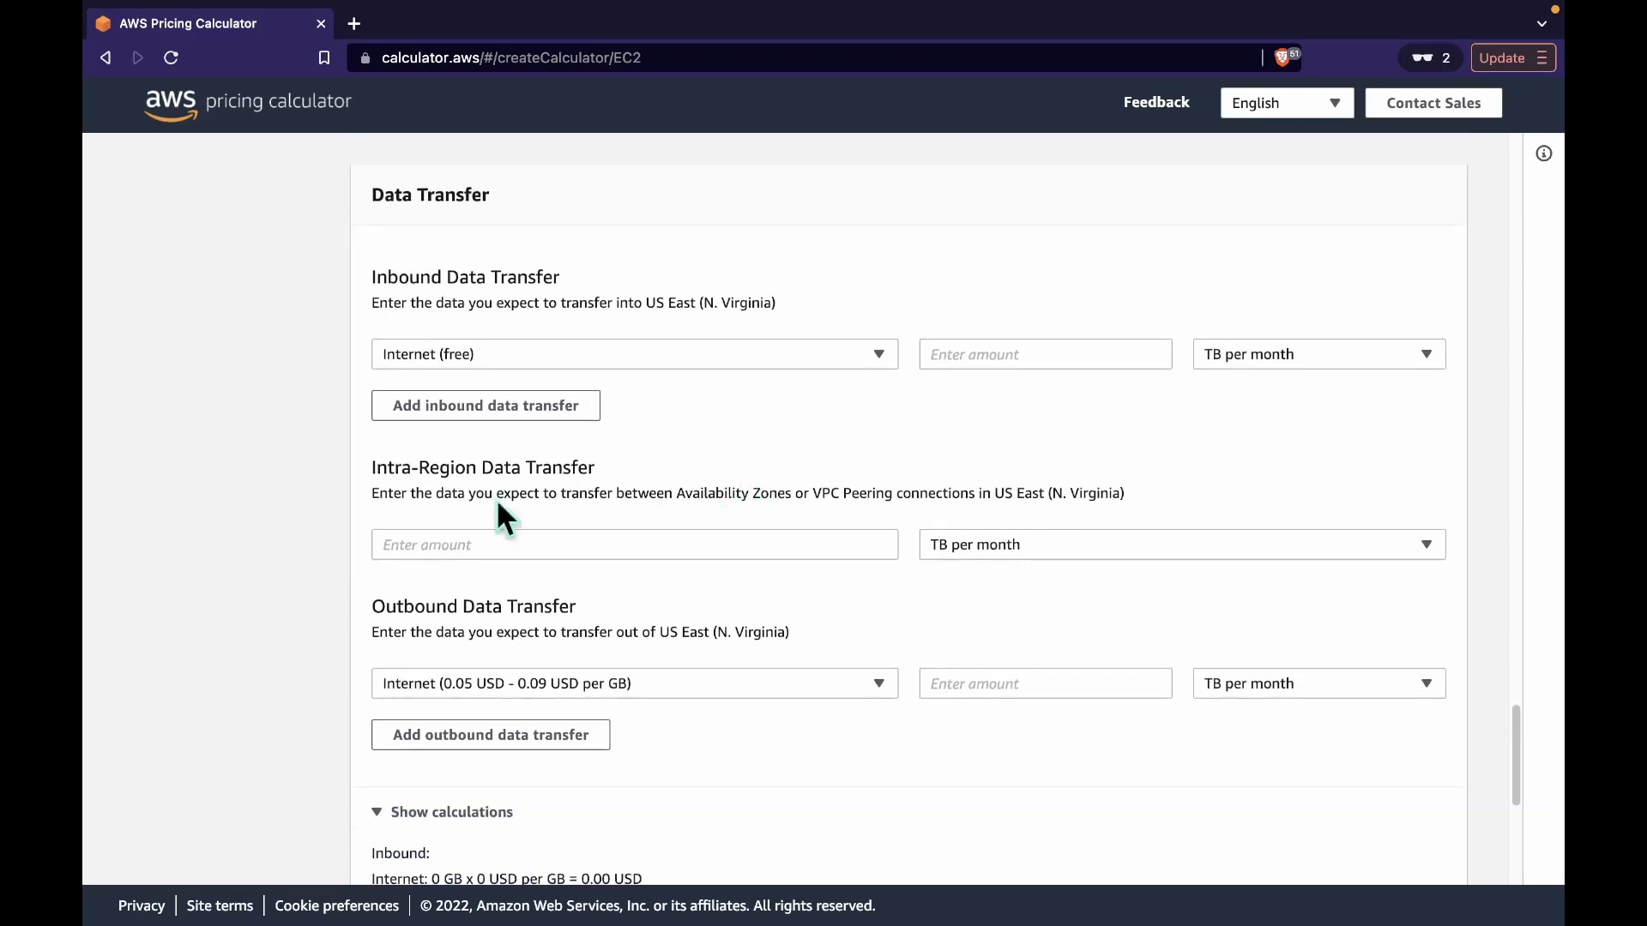
click(632, 539)
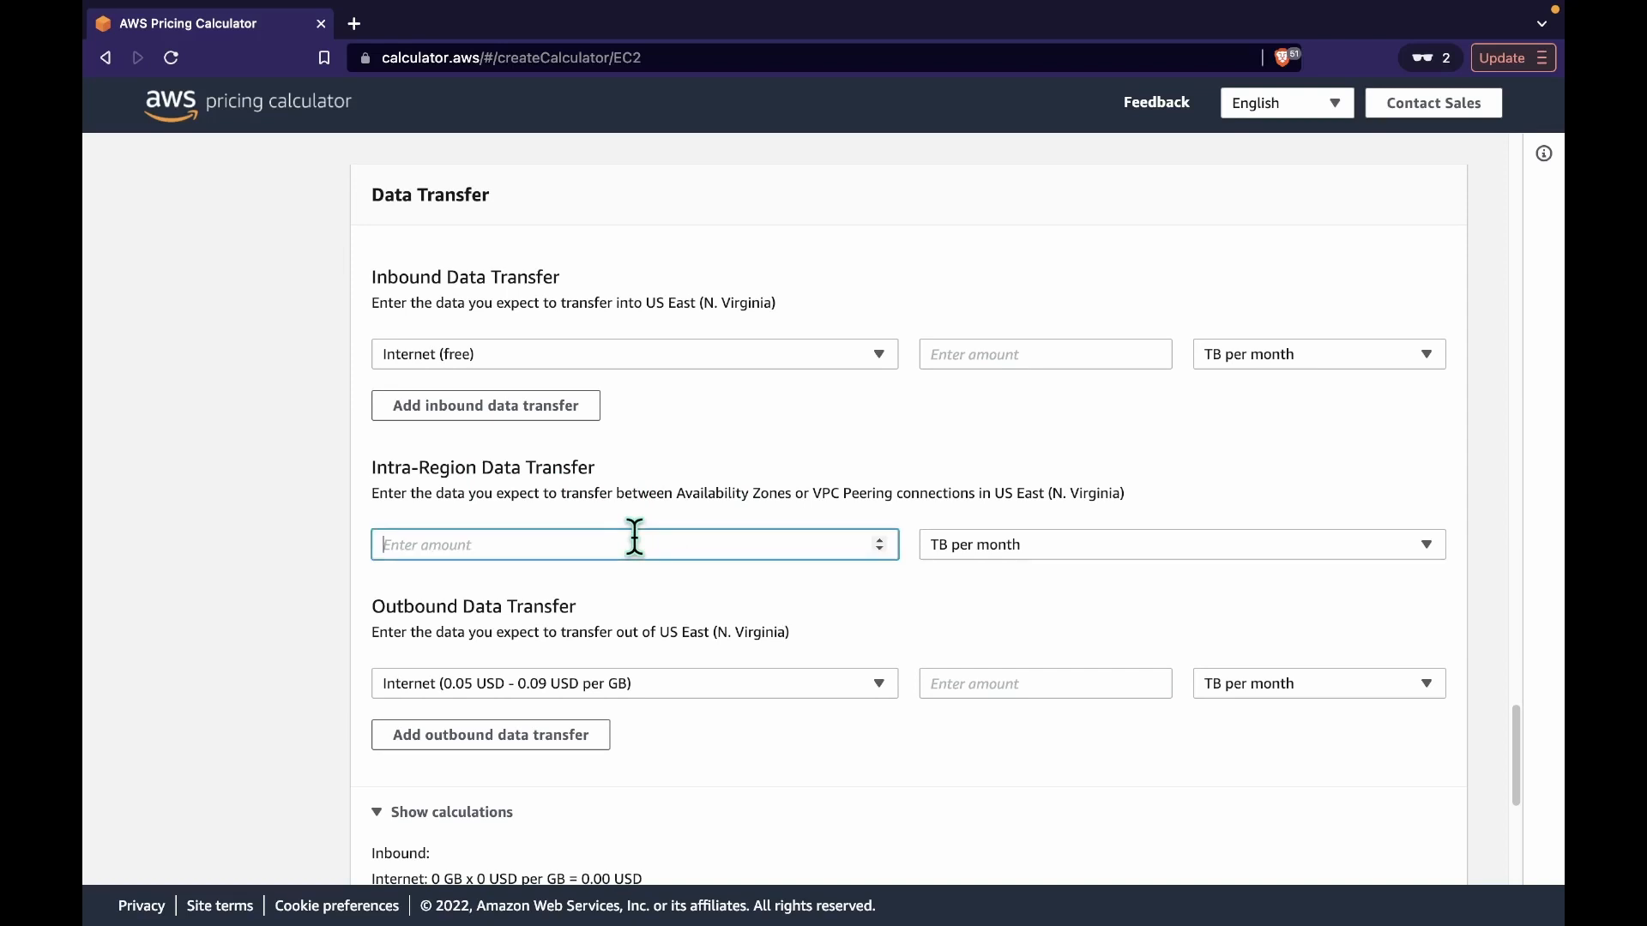
click(961, 550)
click(986, 576)
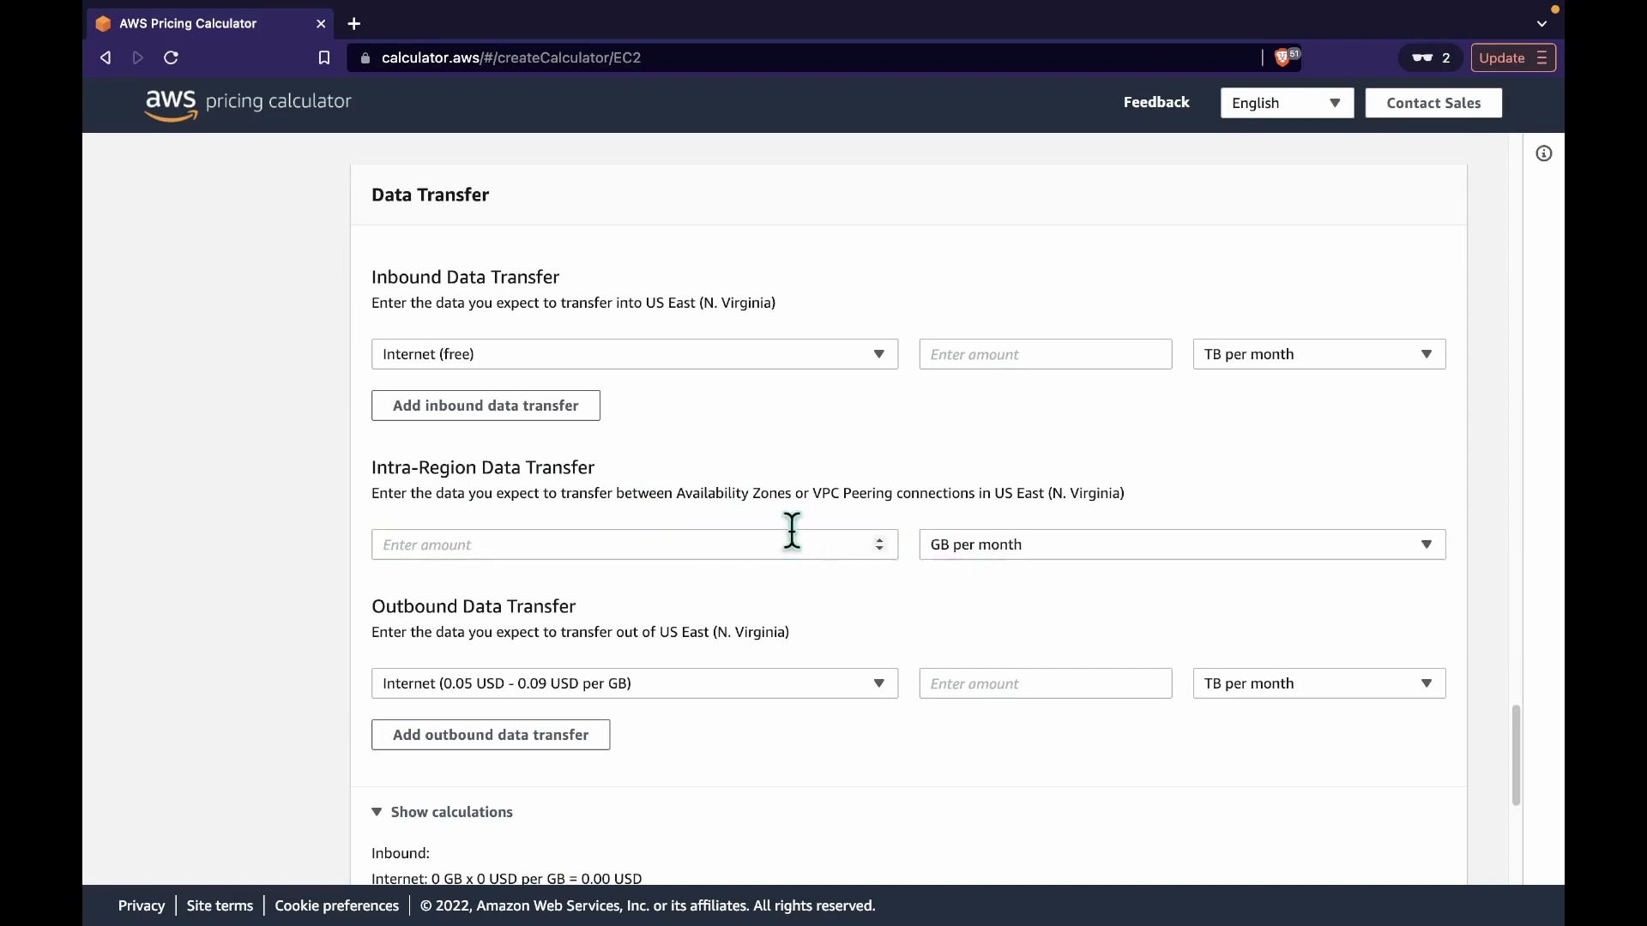
click(782, 536)
text(500)
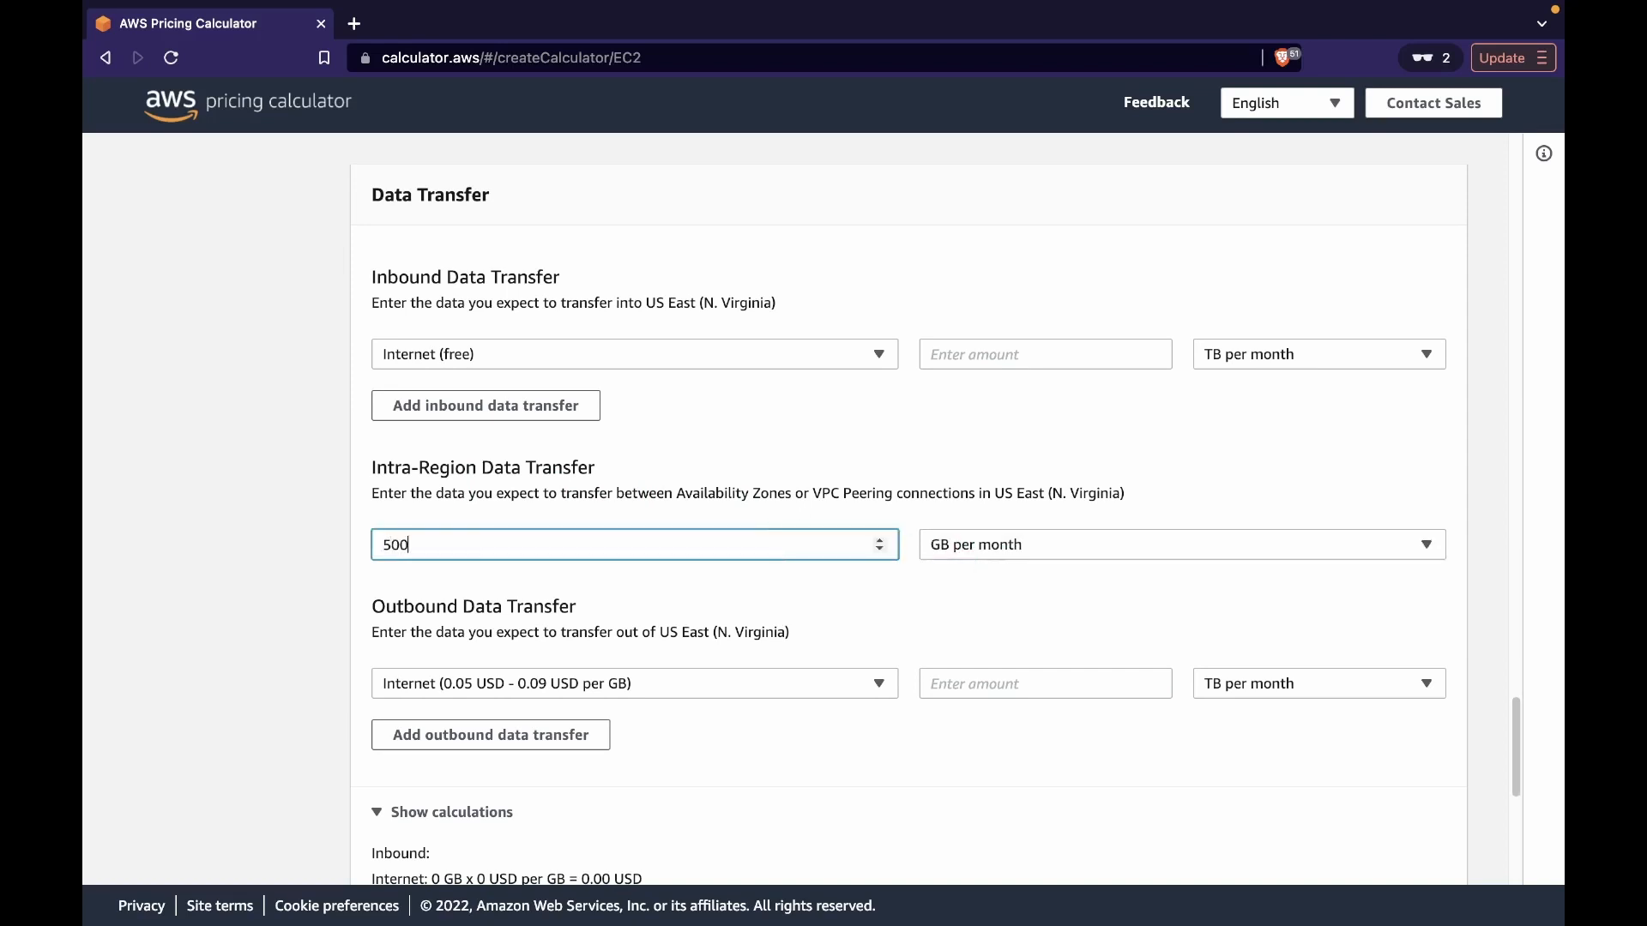
click(940, 617)
Step: Set the outbound data transfer to the Internet to 1 TB per month
scroll(940, 617, down, 1)
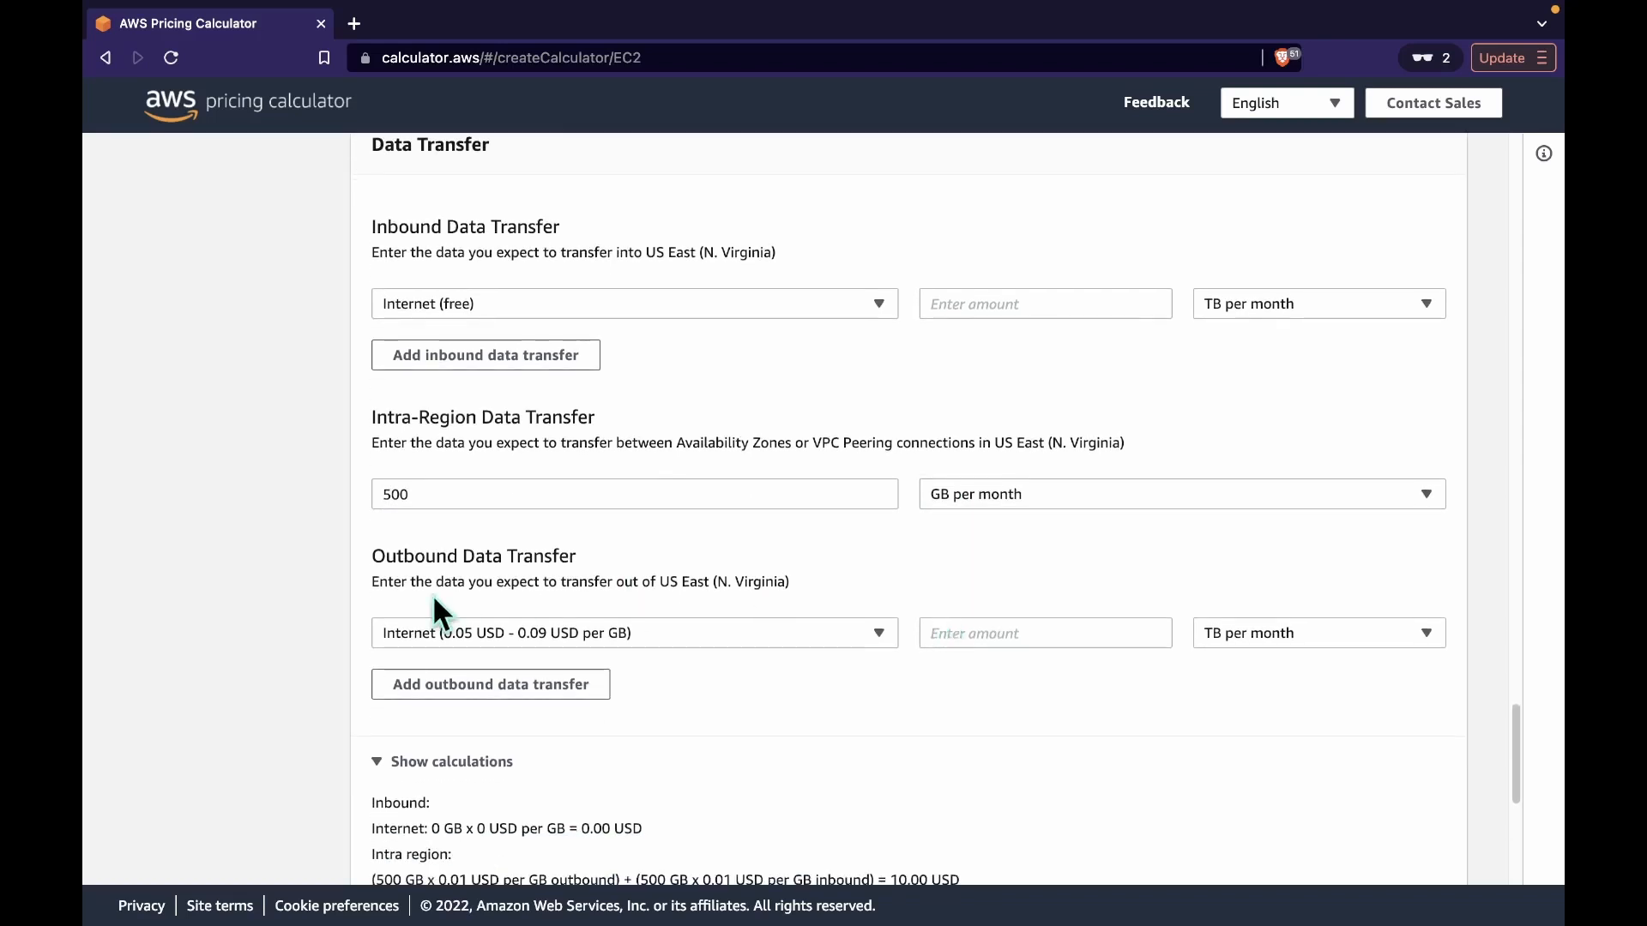
click(993, 633)
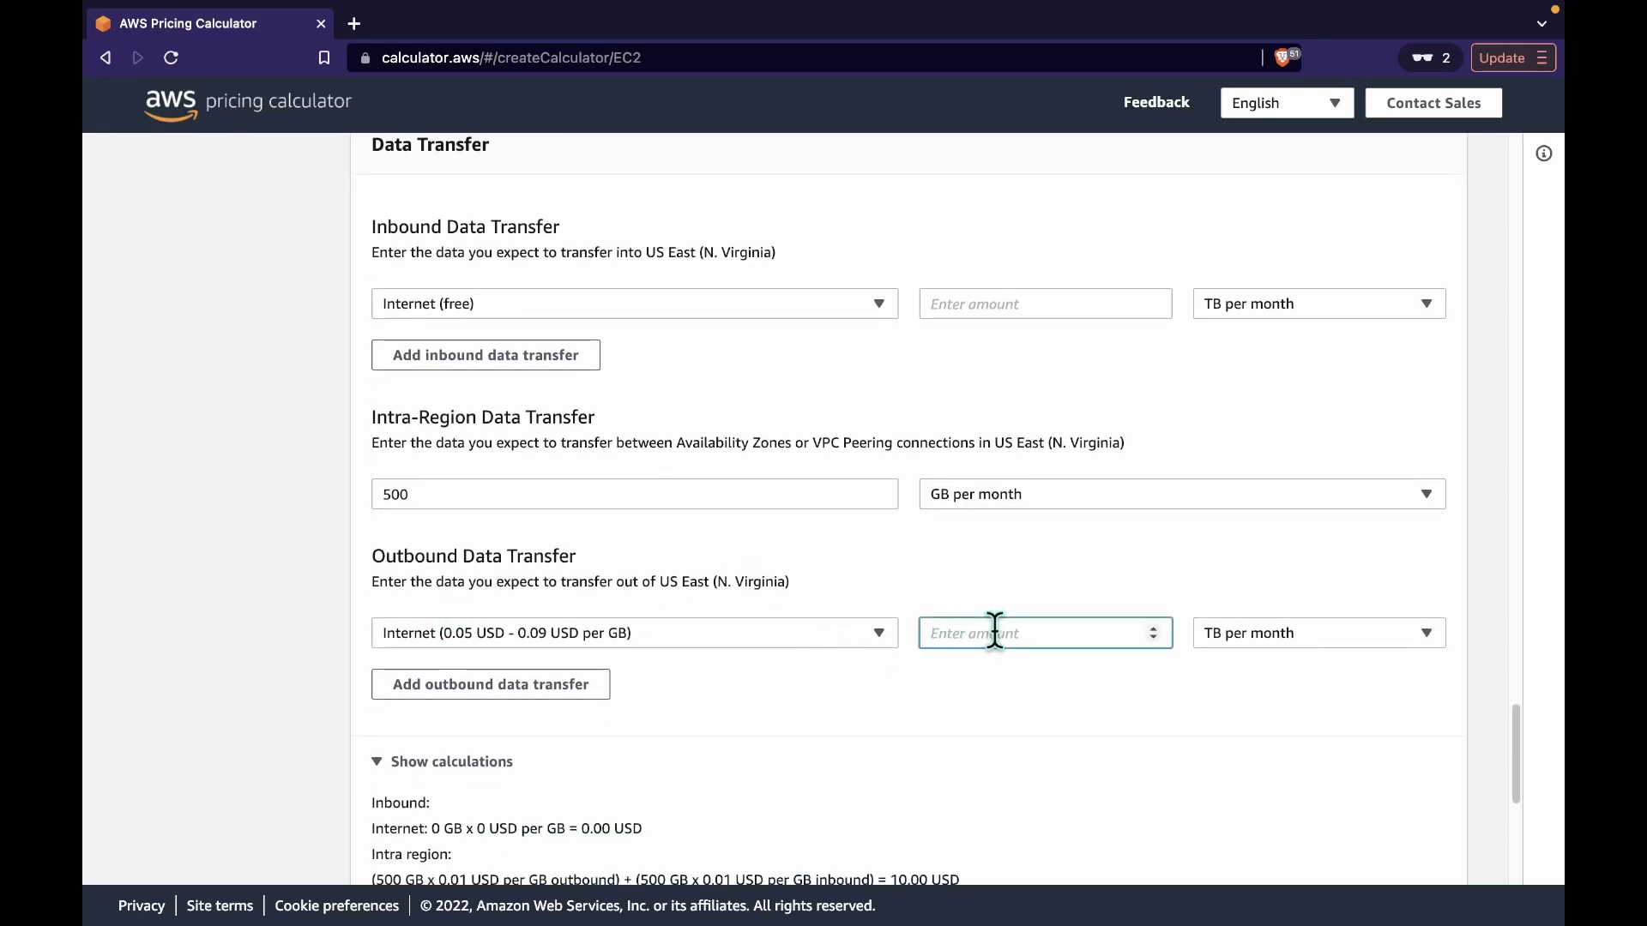
text(1)
click(908, 688)
Step: Check the data transfer calculations and add the configured Amazon EC2 service to the estimate
scroll(907, 688, down, 4)
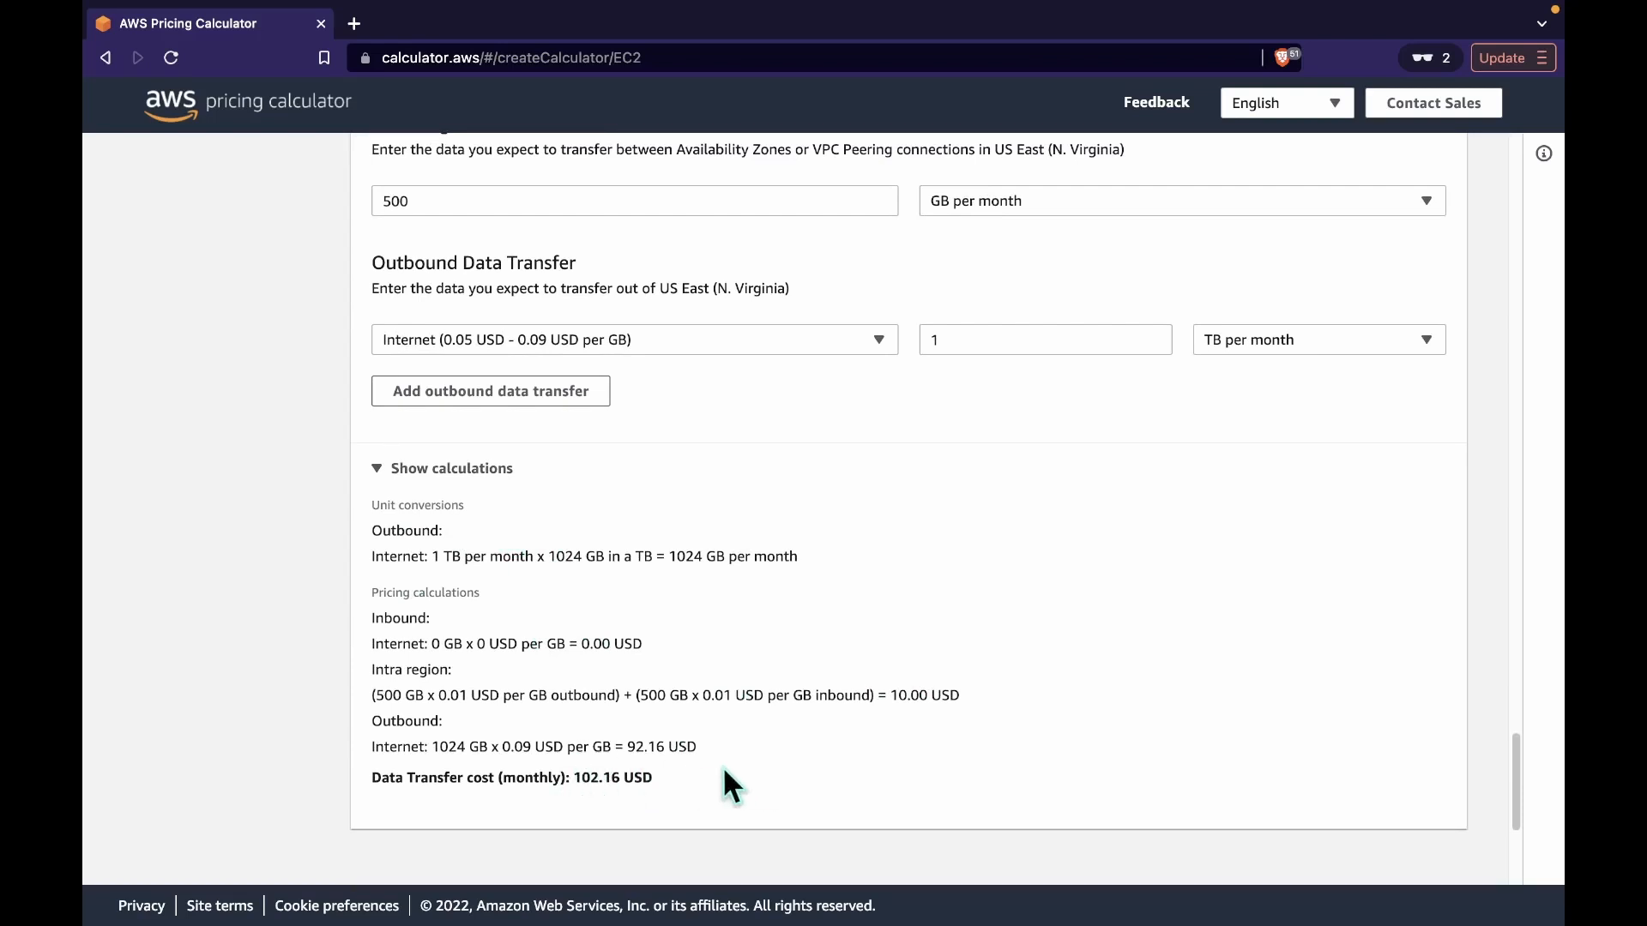
scroll(723, 769, down, 4)
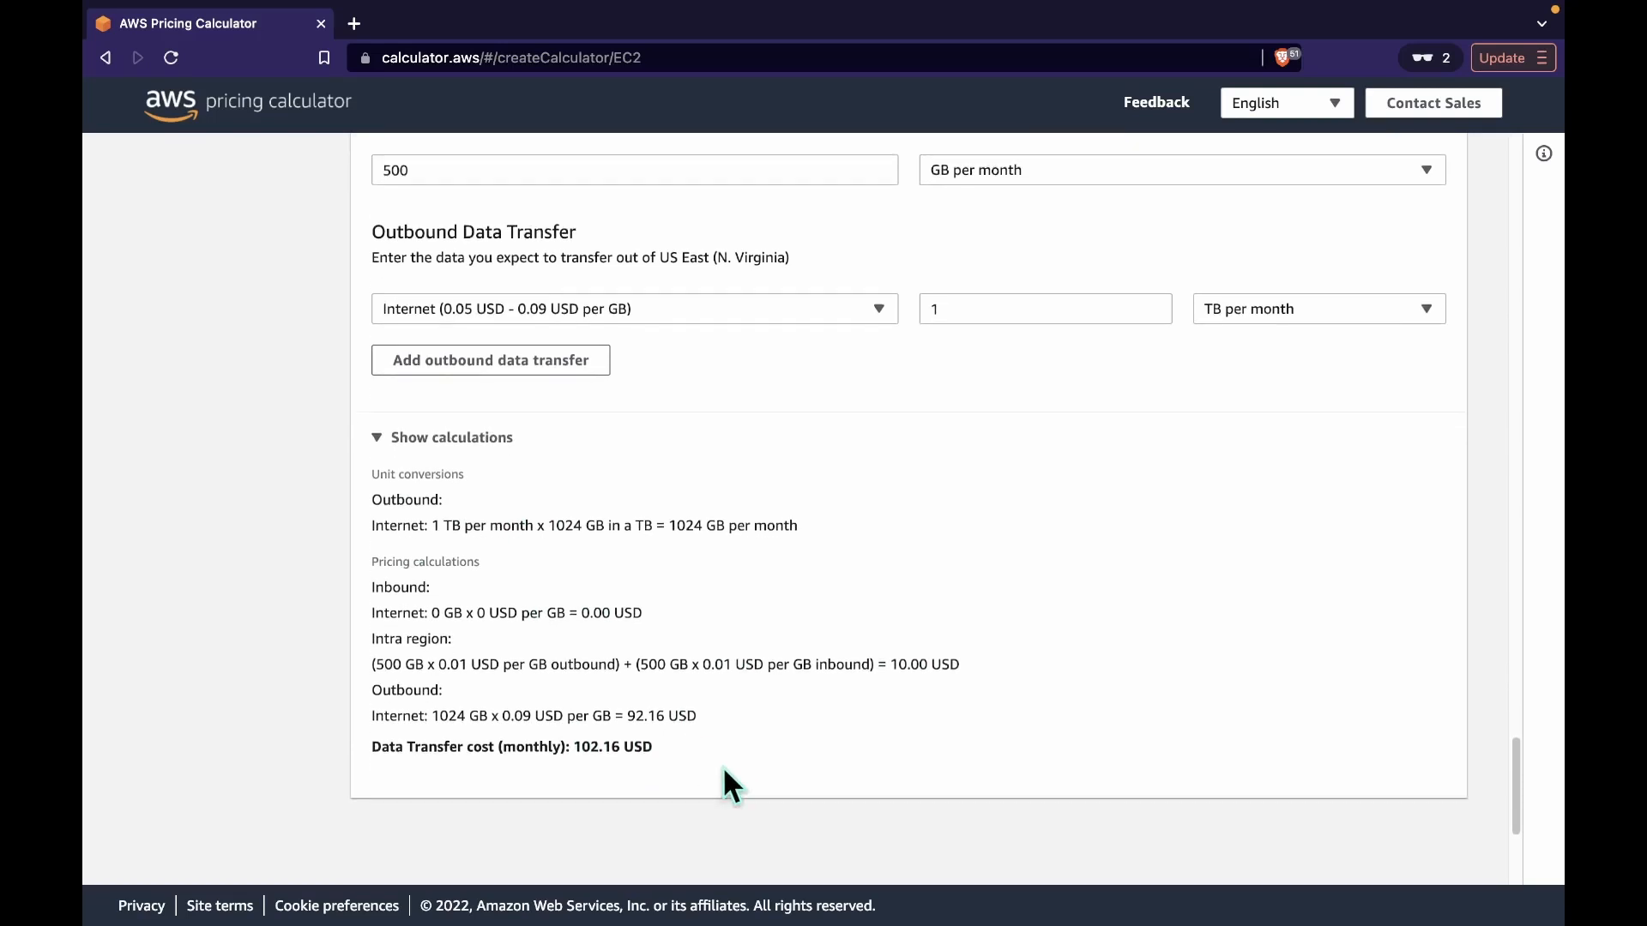
scroll(725, 771, down, 1)
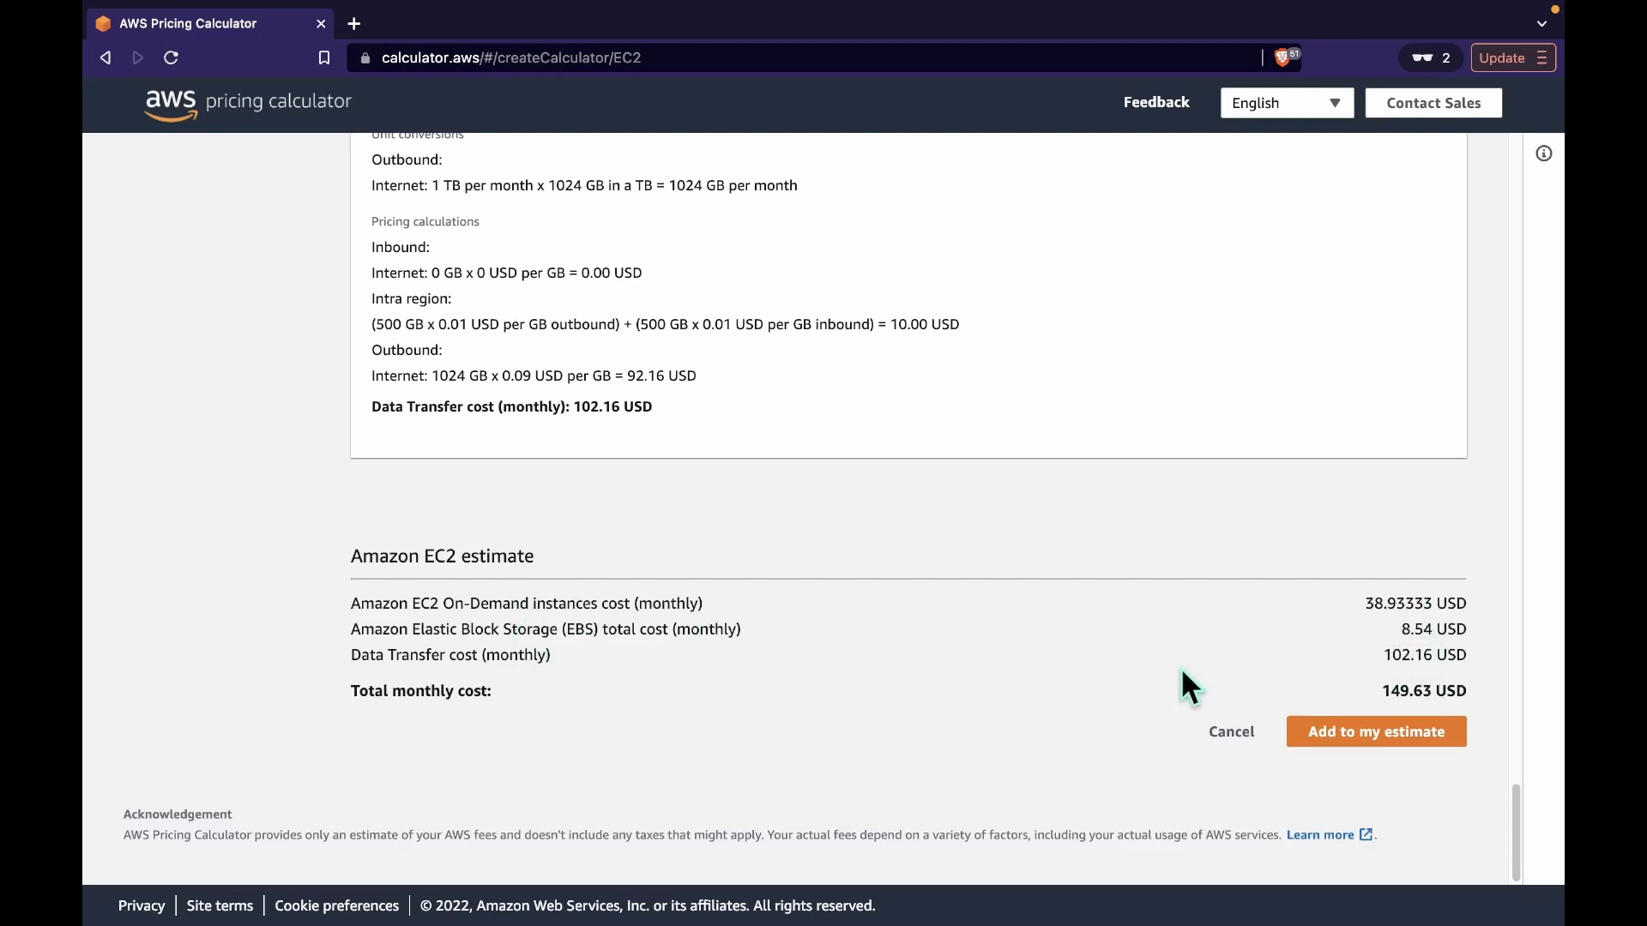
click(1445, 747)
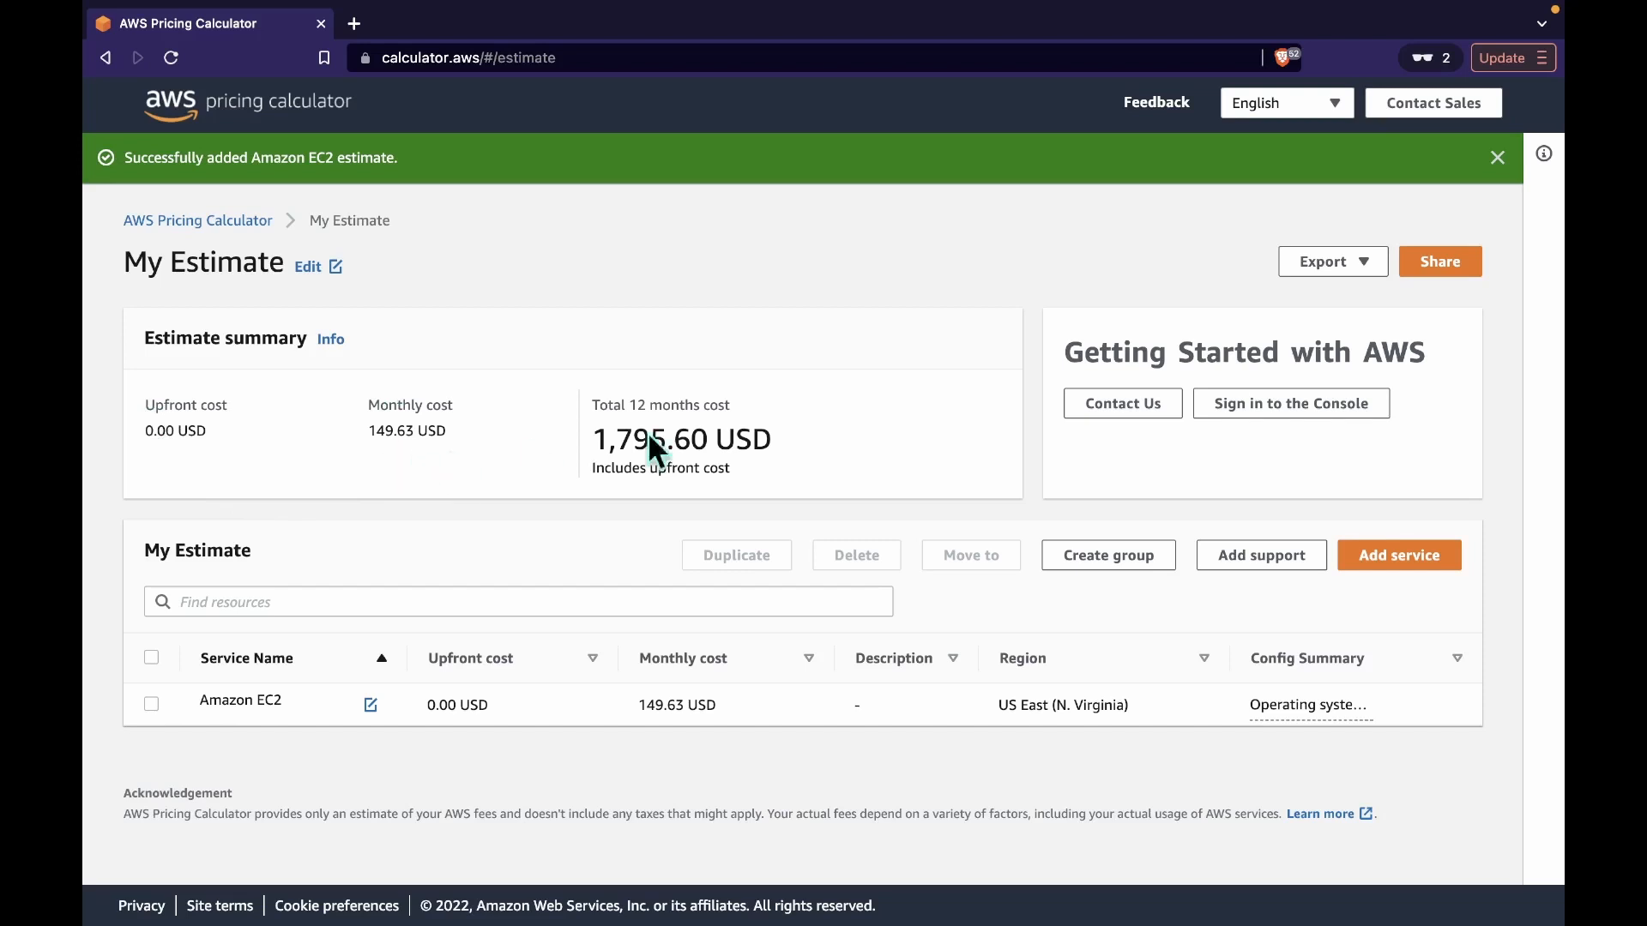
Step: Examine the total 12 months cost in the estimate summary
drag(786, 439, 591, 433)
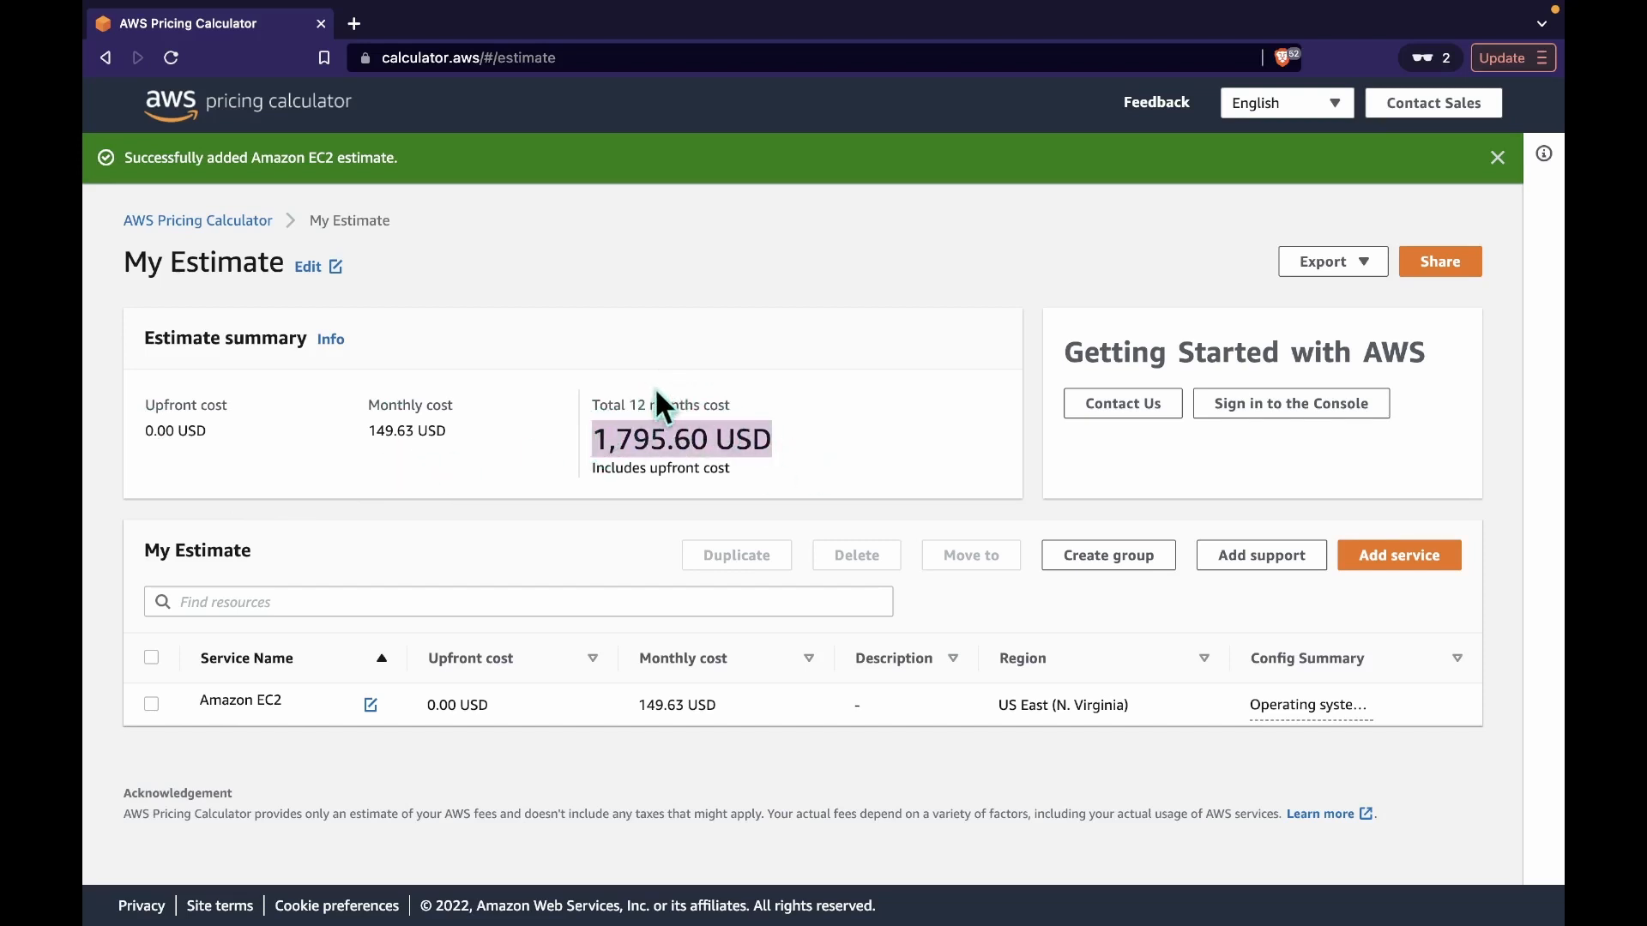
click(841, 470)
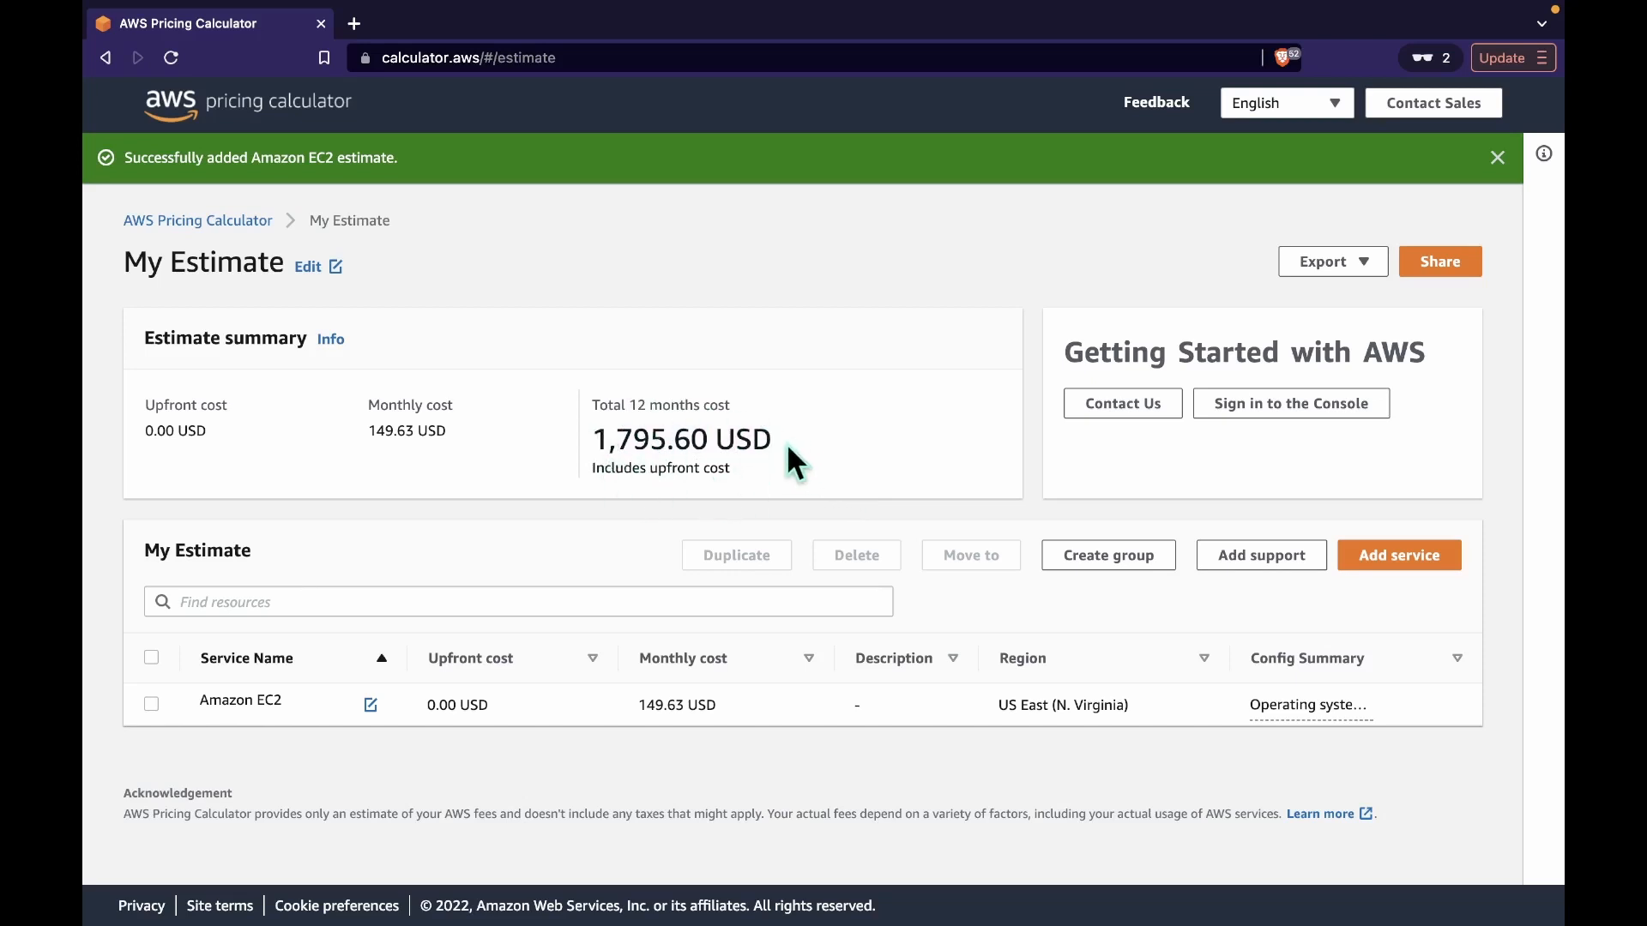
drag(771, 442, 592, 443)
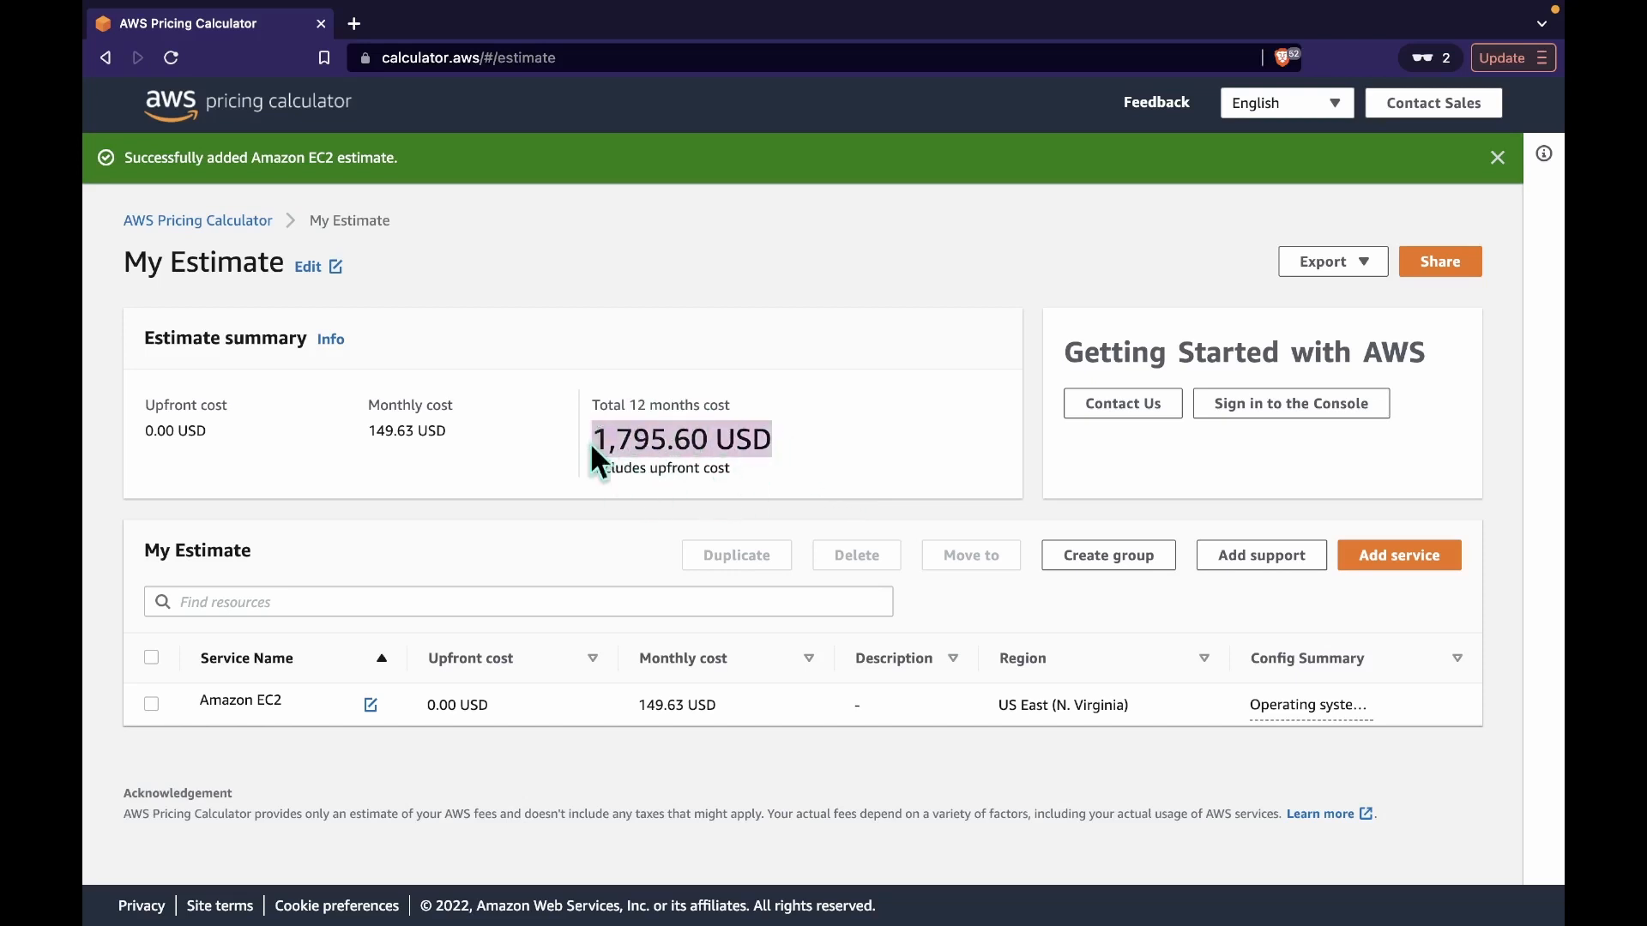
click(842, 463)
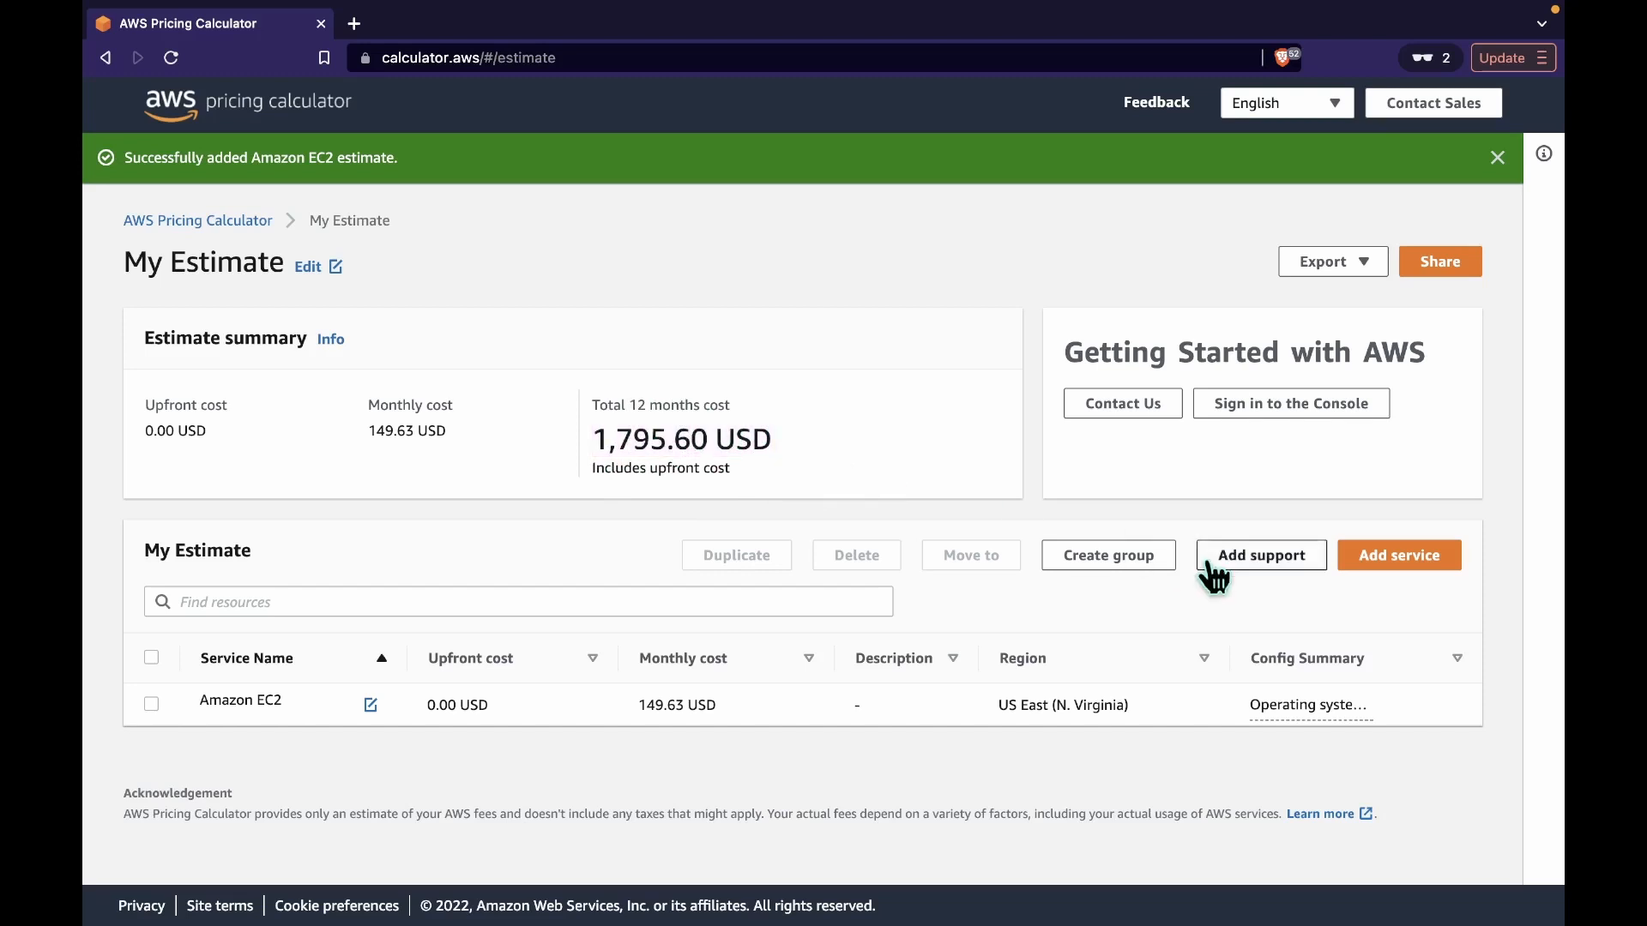
Step: Add another service to the estimate by searching for "RDS" and opening the configuration of Amazon RDS for SQL server
click(1398, 558)
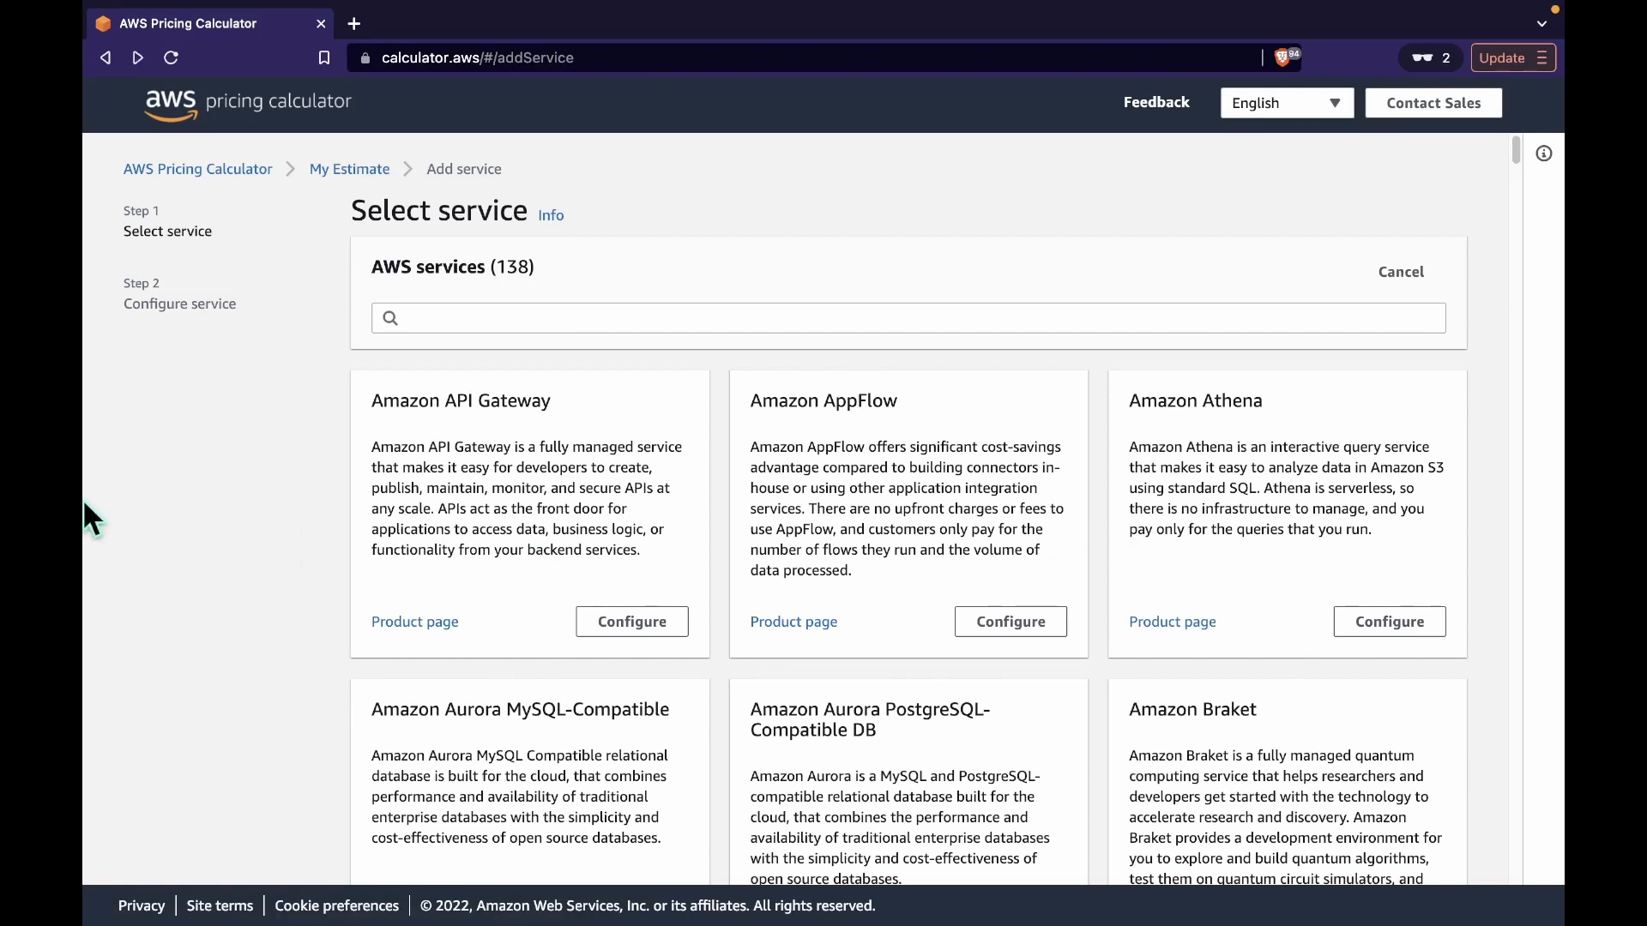
click(467, 319)
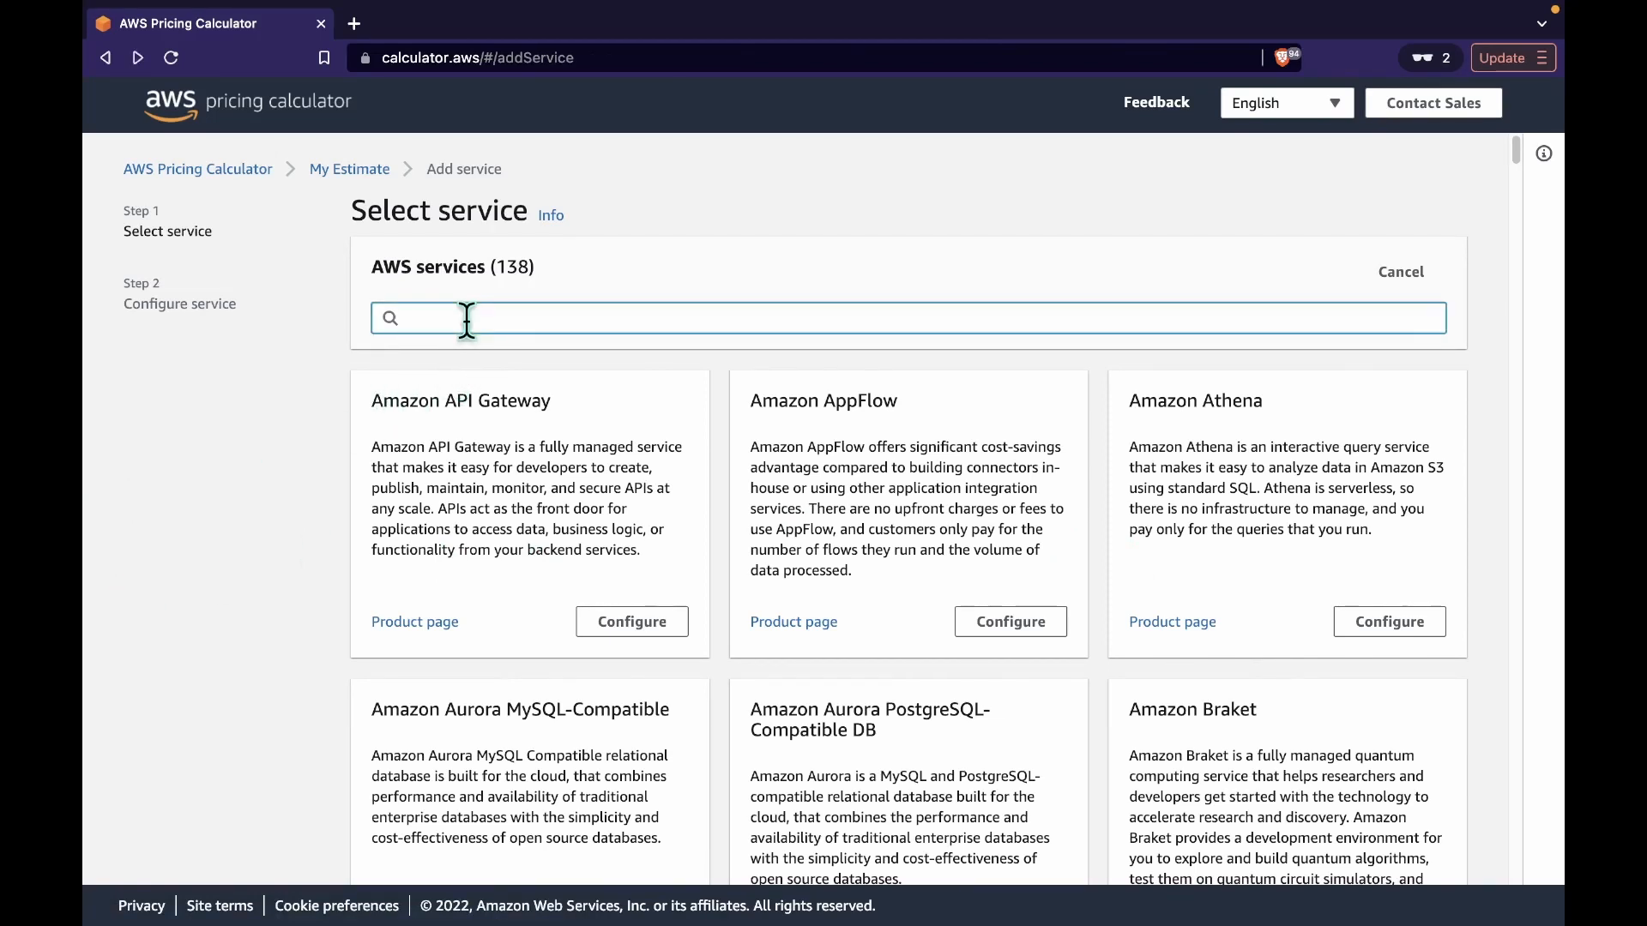
text(RDS)
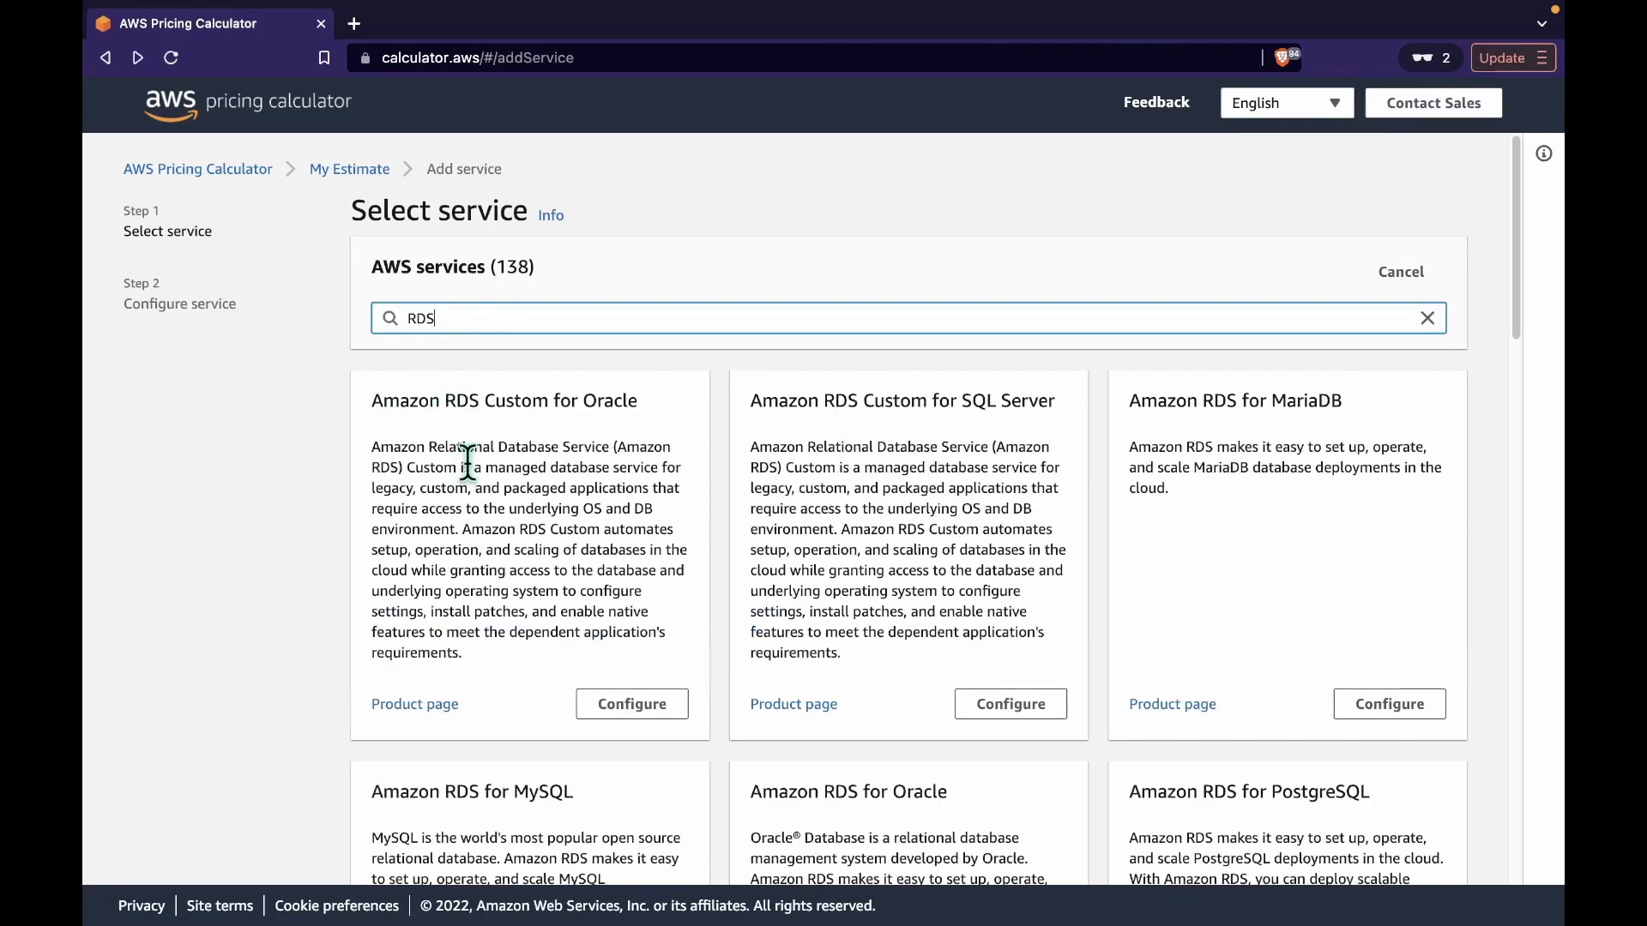
scroll(465, 712, down, 2)
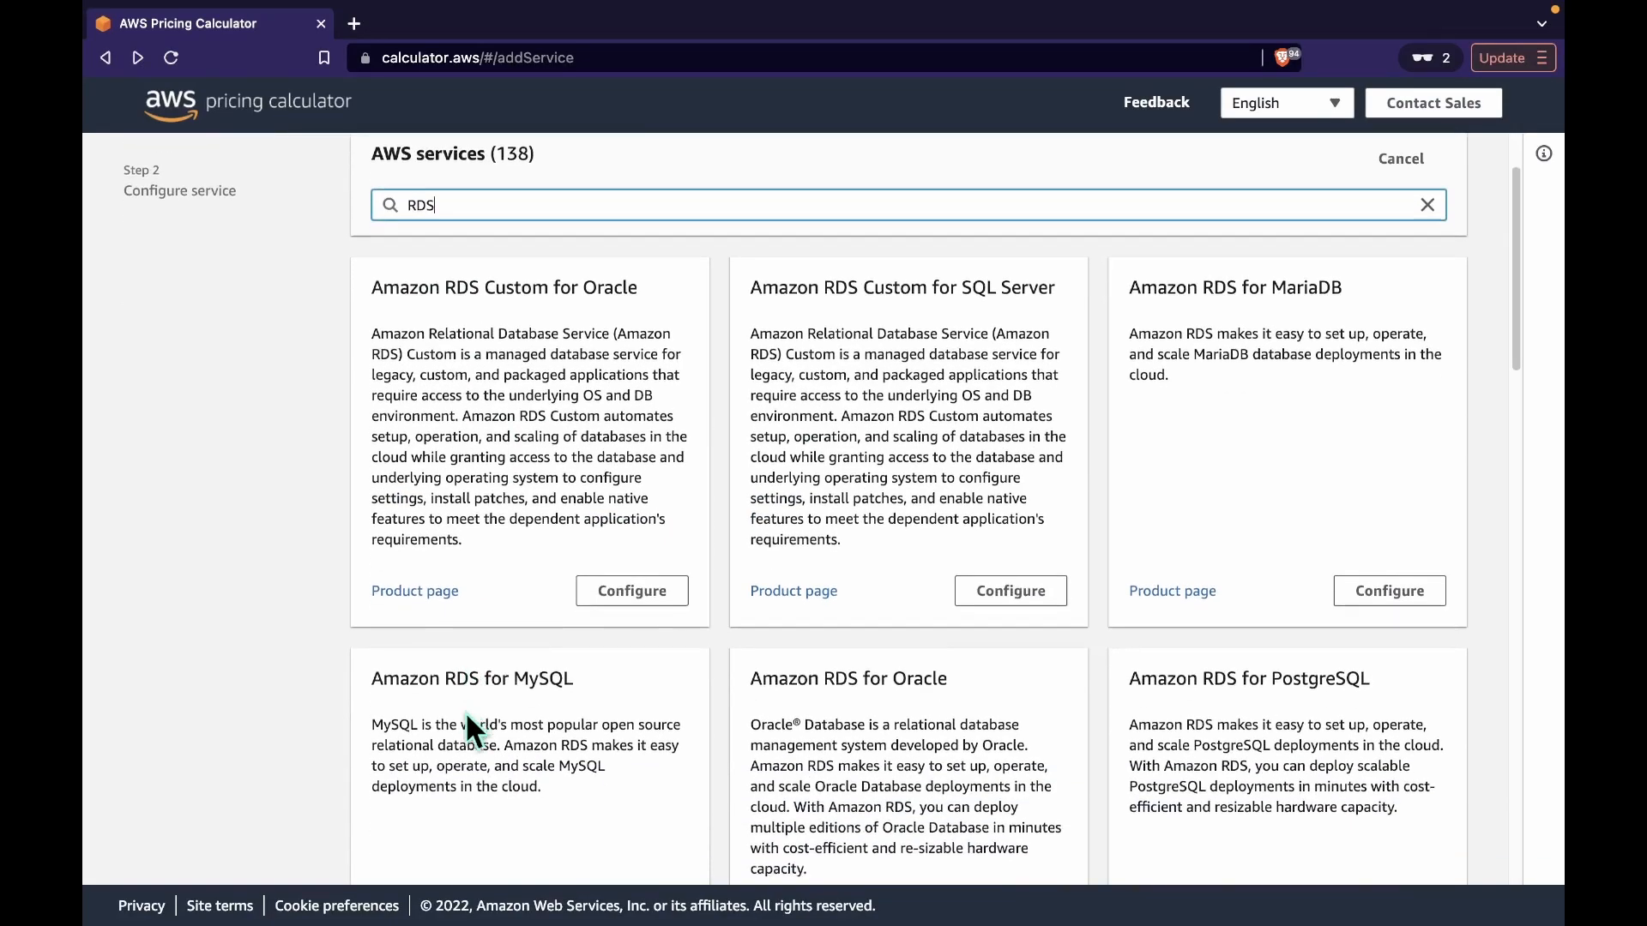
scroll(466, 715, down, 2)
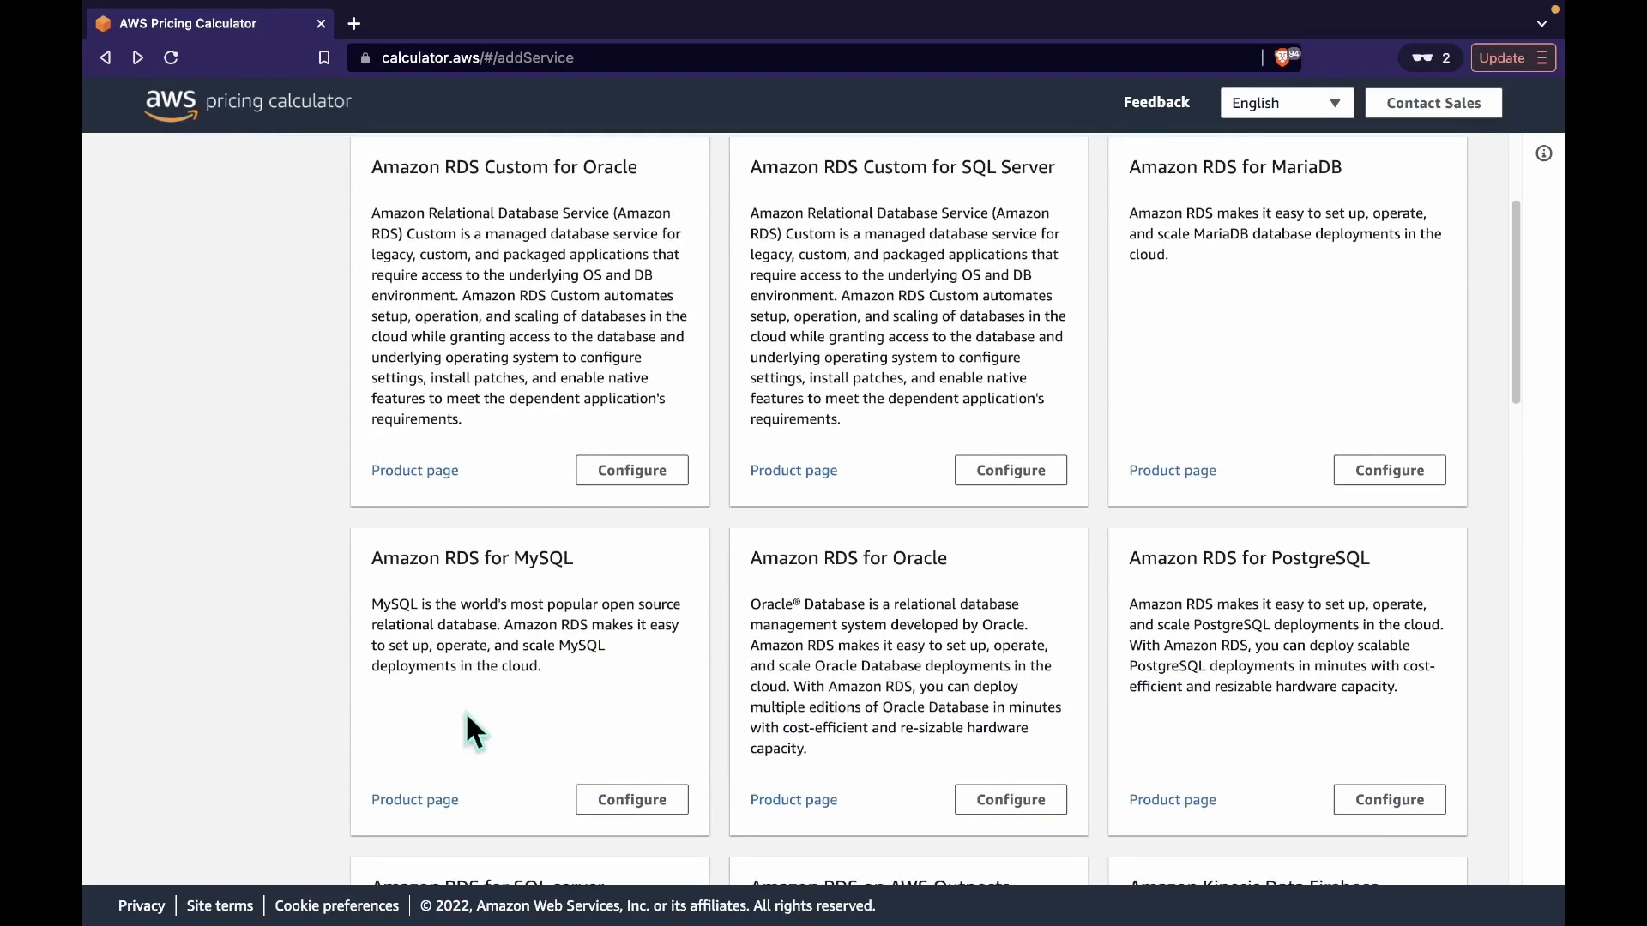
scroll(467, 714, down, 4)
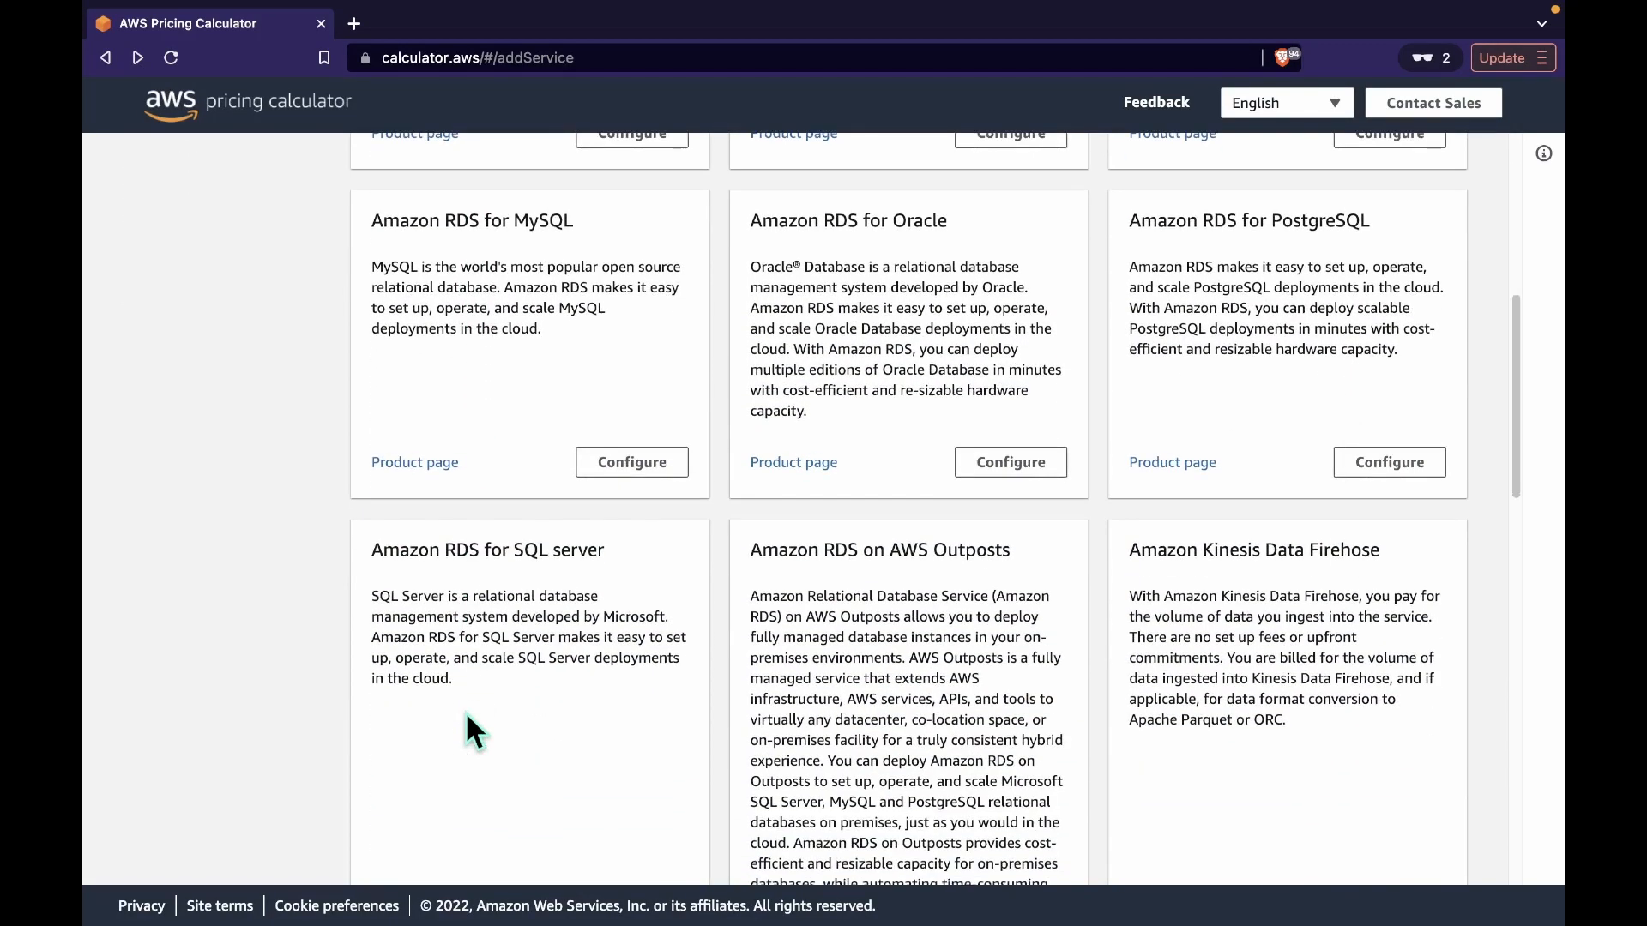
scroll(468, 715, down, 2)
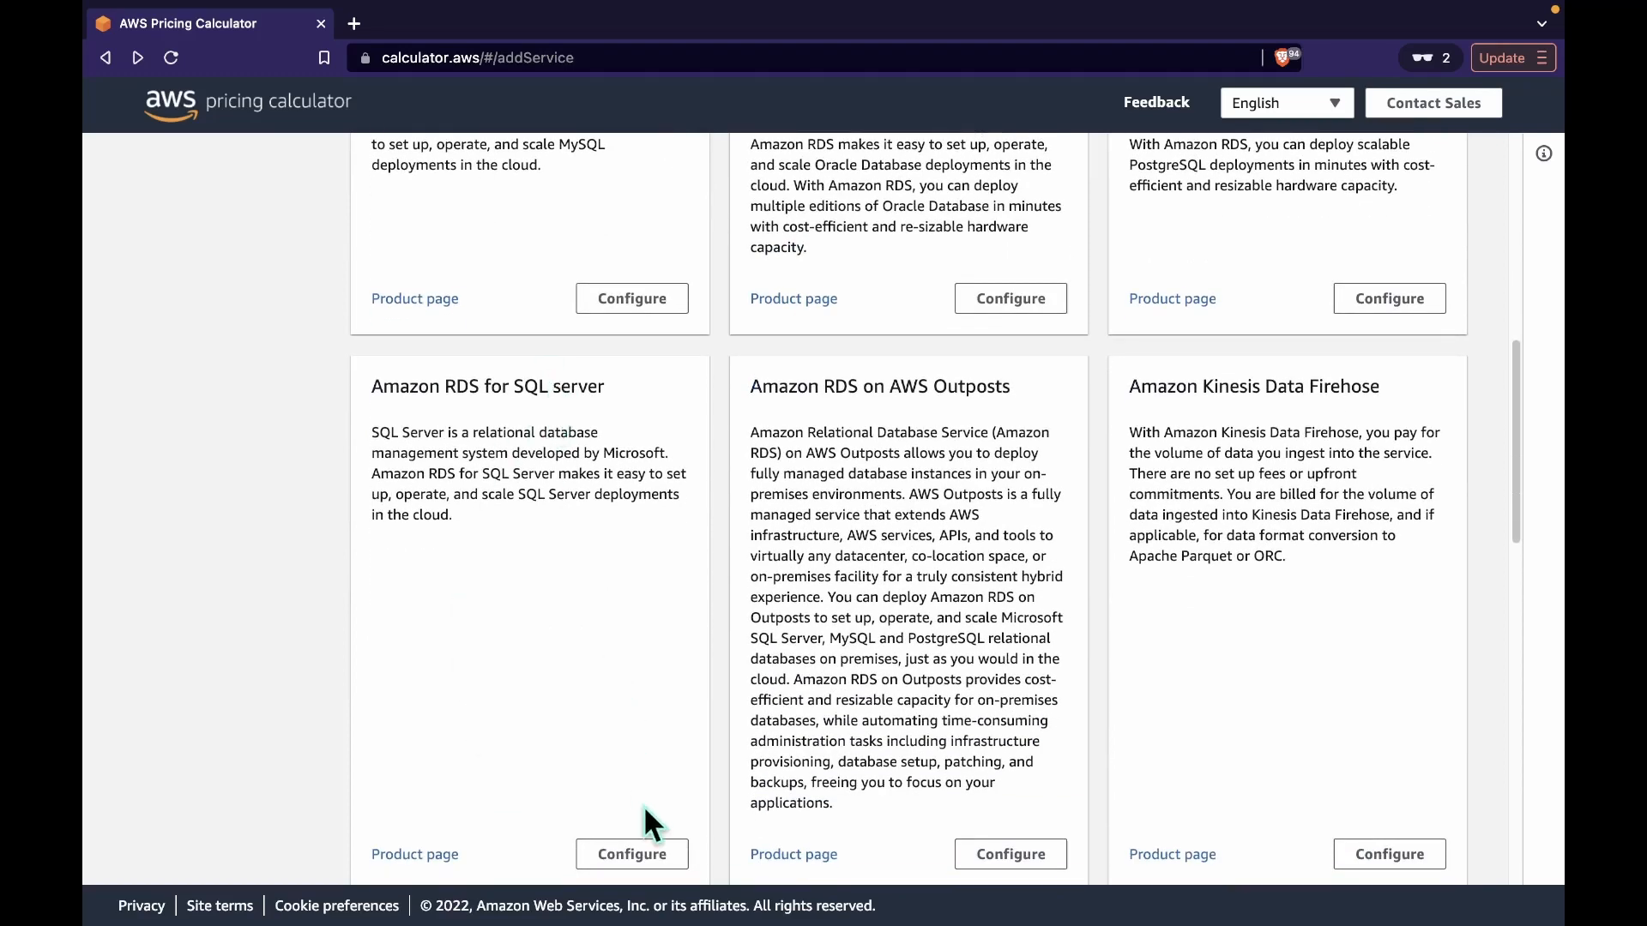
click(645, 856)
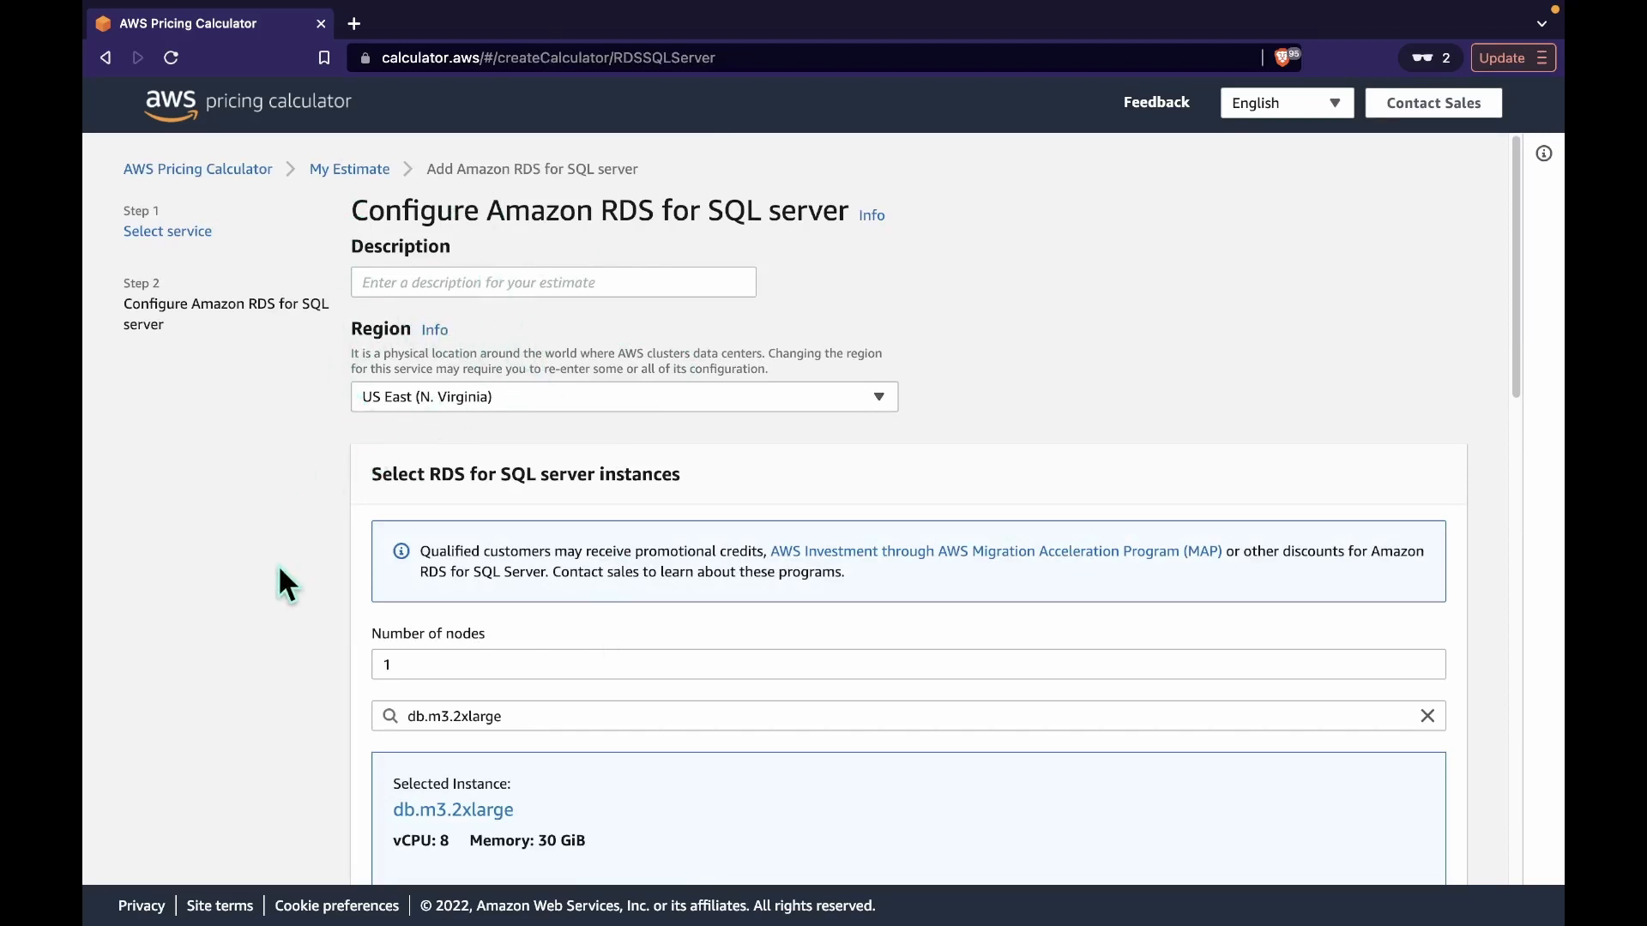
Step: Change the RDS for SQL server instance type to db.m3.large
scroll(285, 584, down, 3)
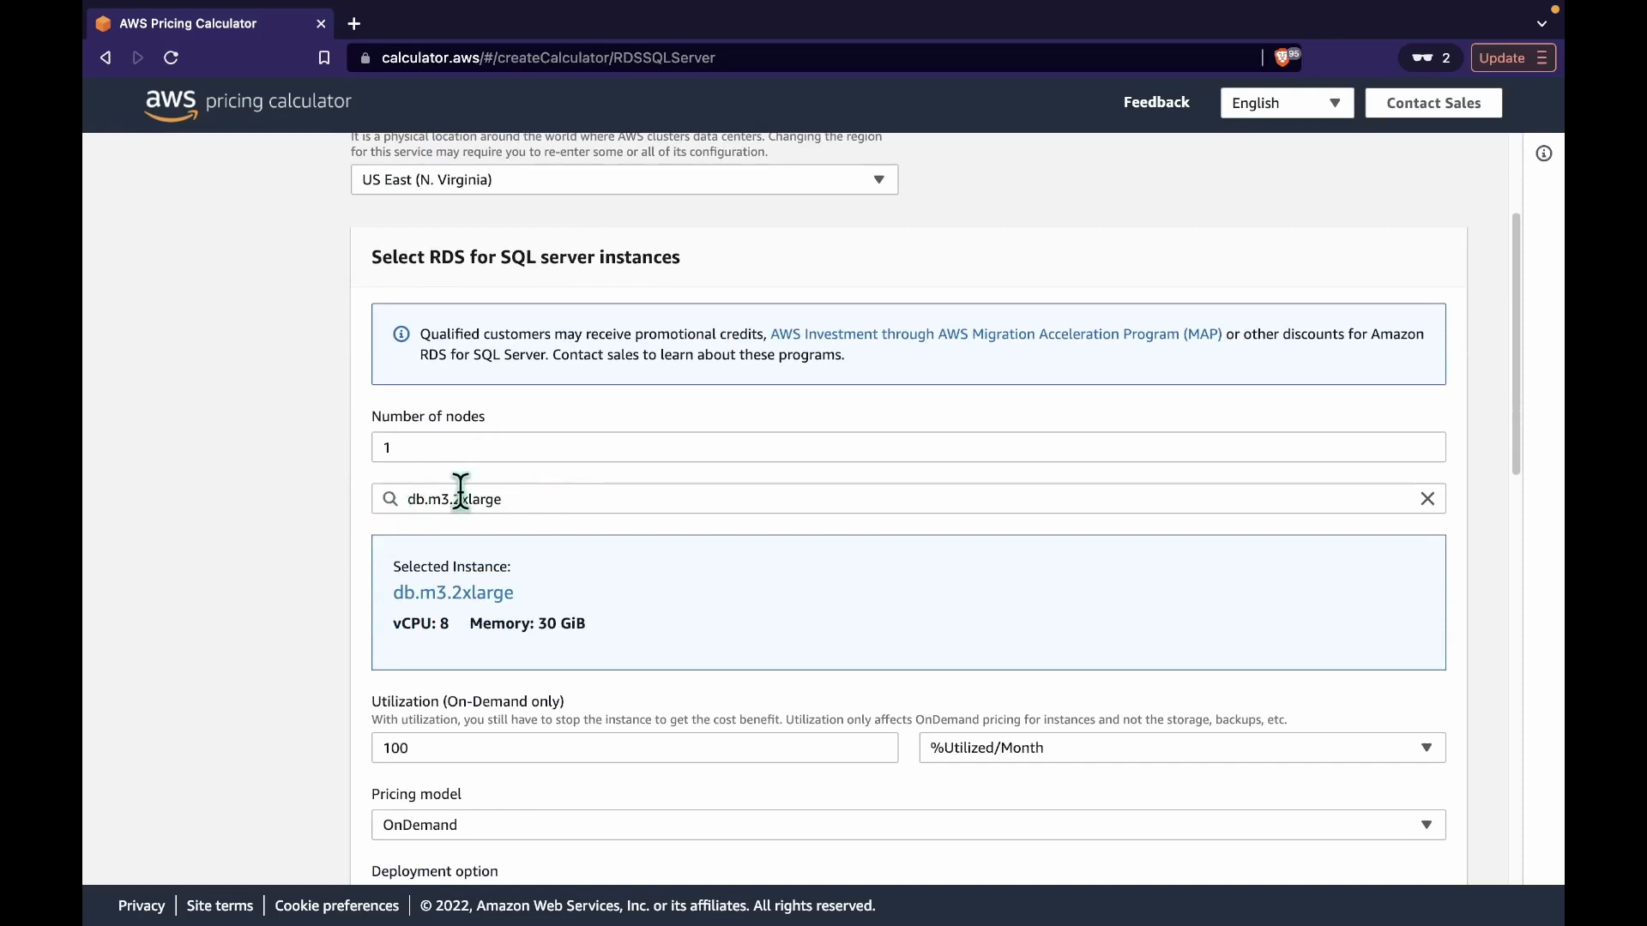
click(1427, 498)
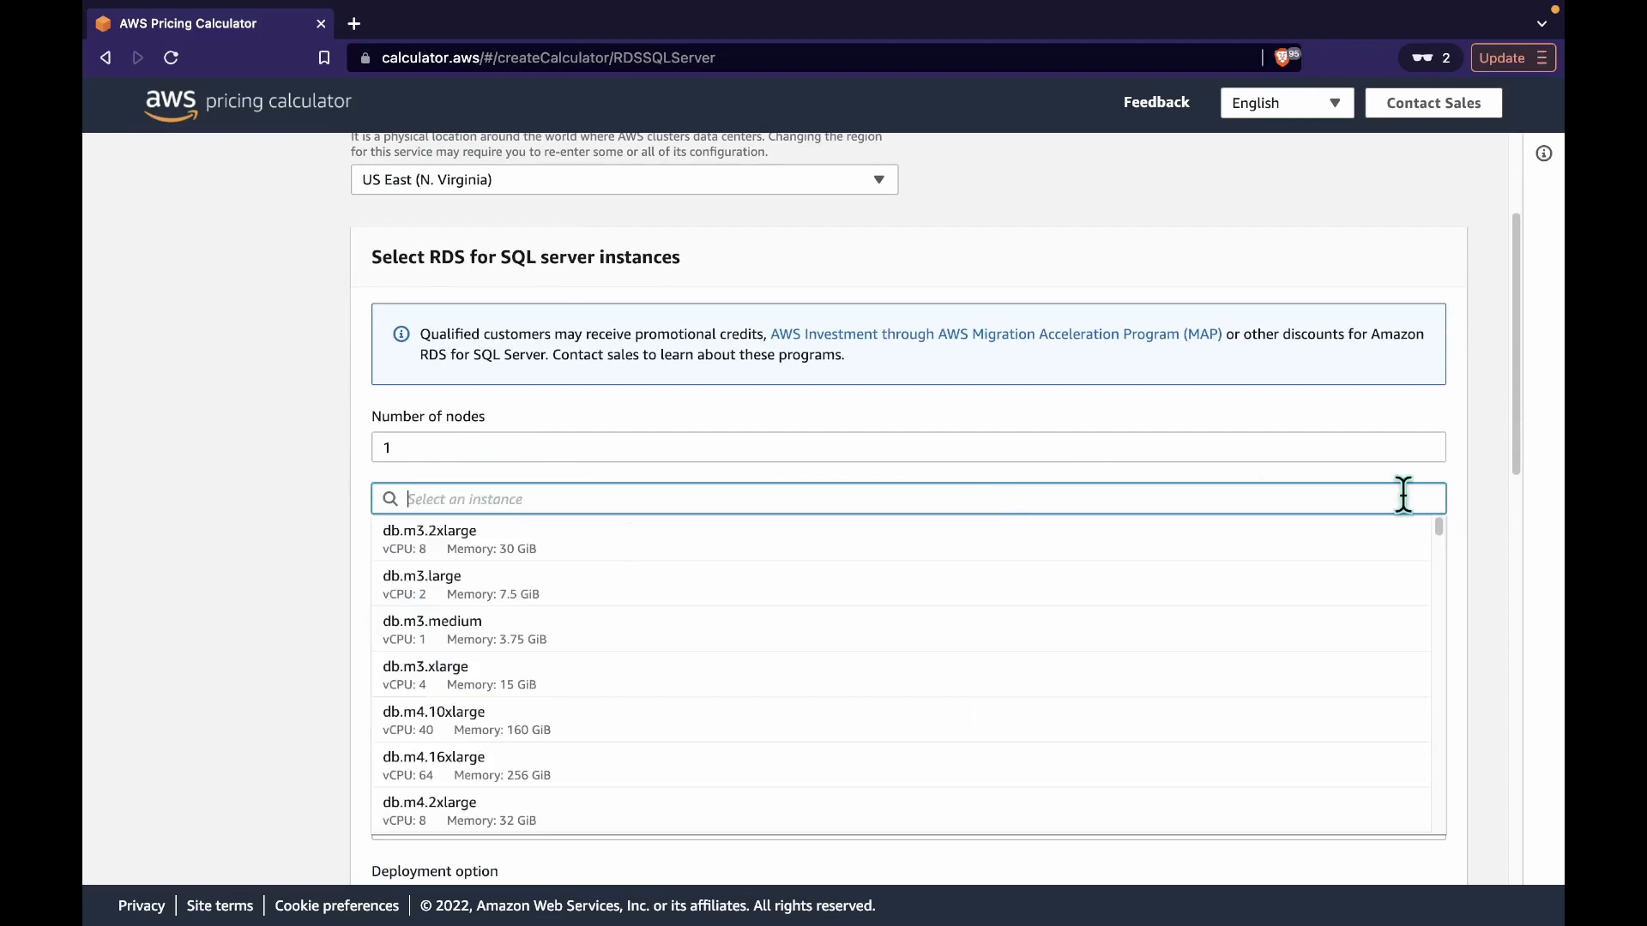
click(632, 583)
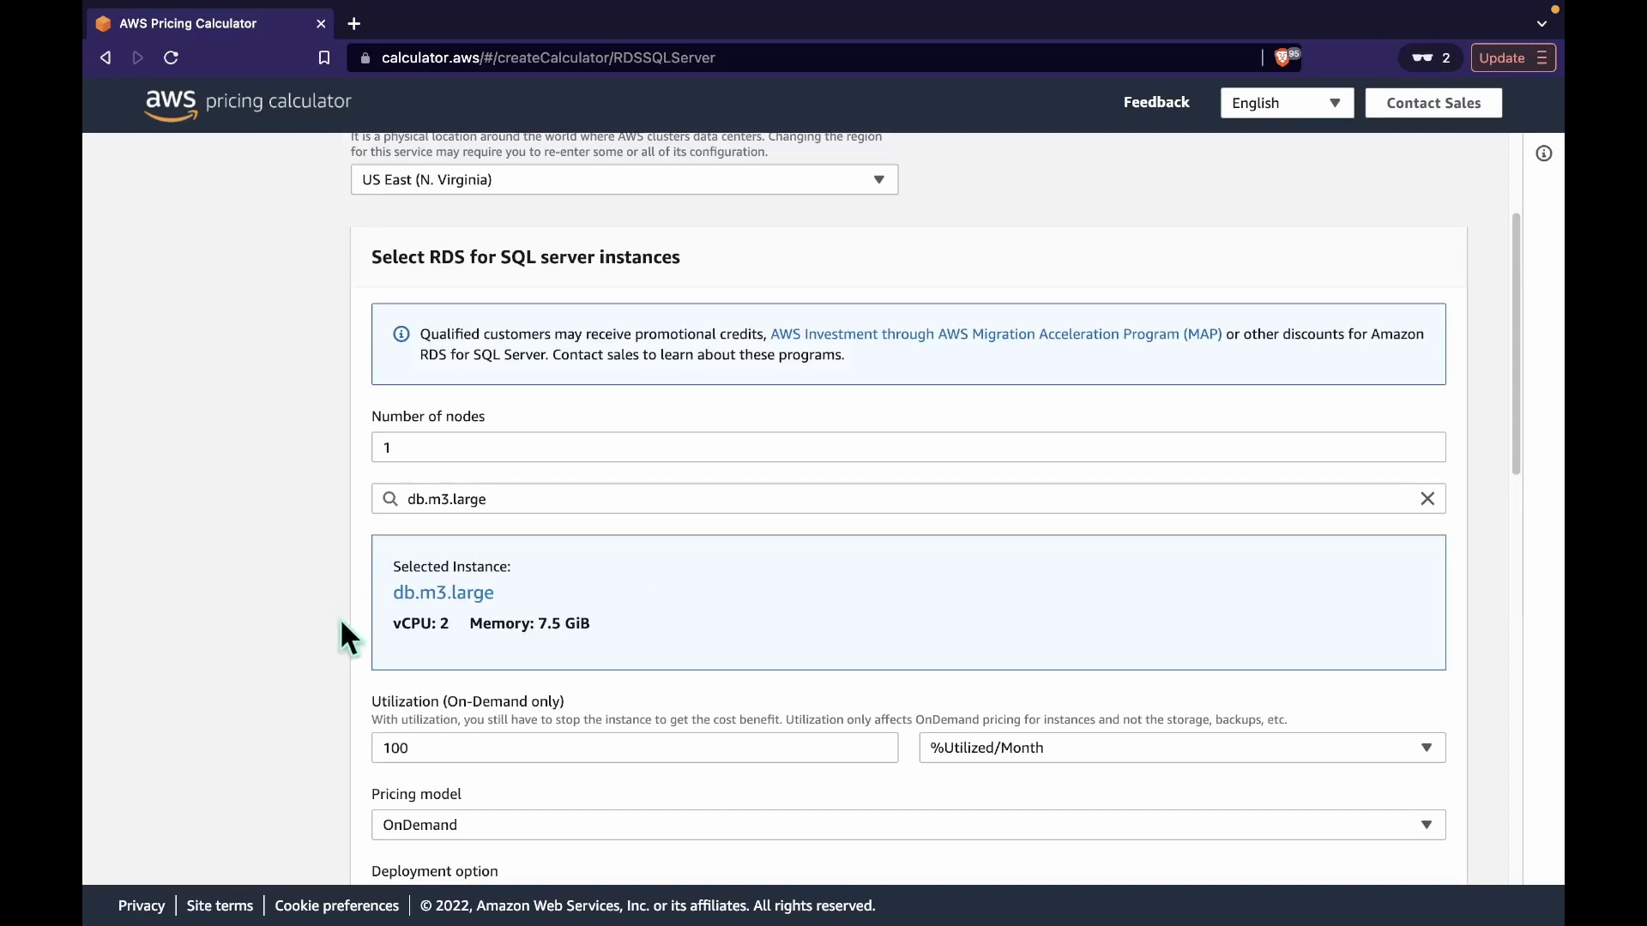
Step: Set the On-Demand utilization of the database instance to 18 Hours/Day
scroll(341, 623, down, 3)
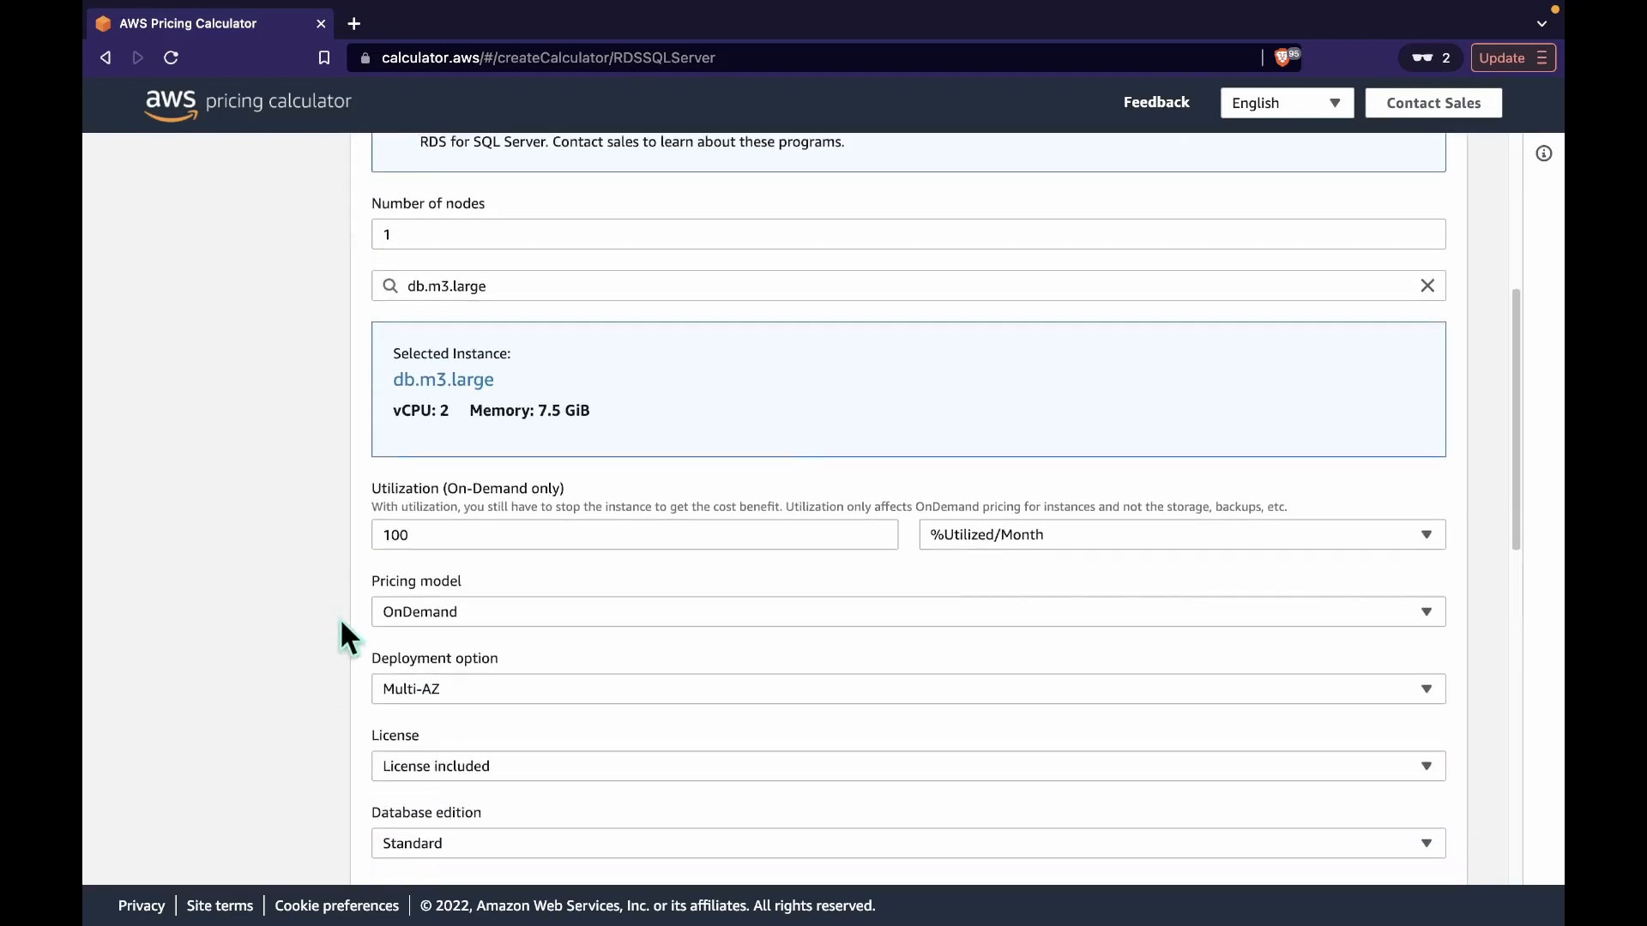
click(995, 536)
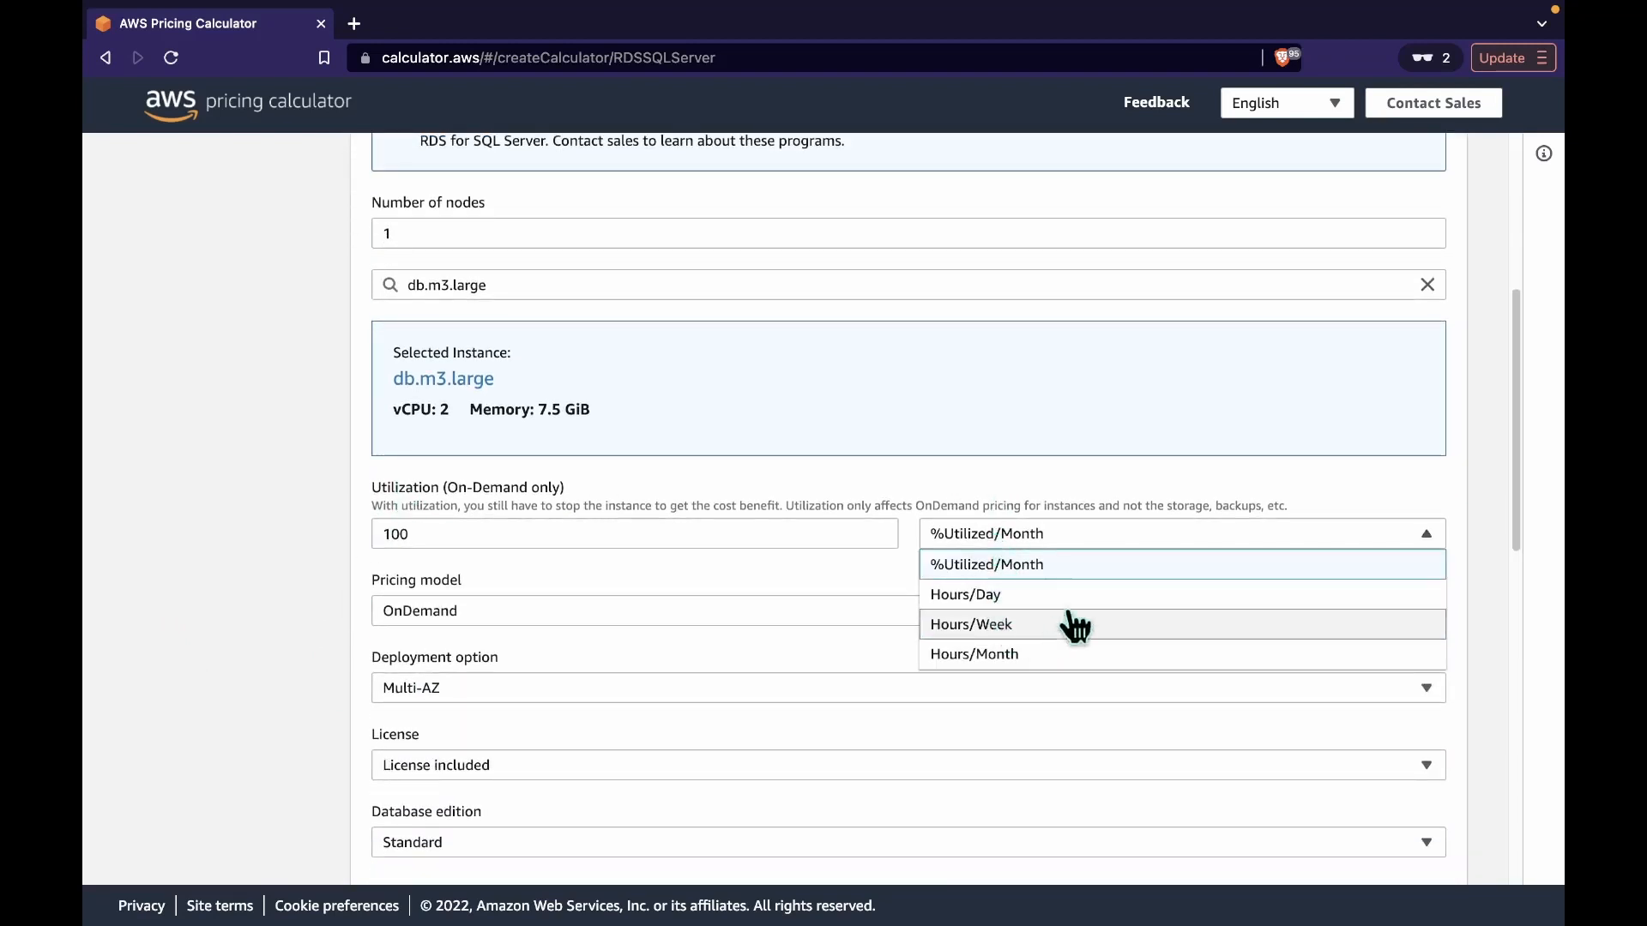
click(1012, 598)
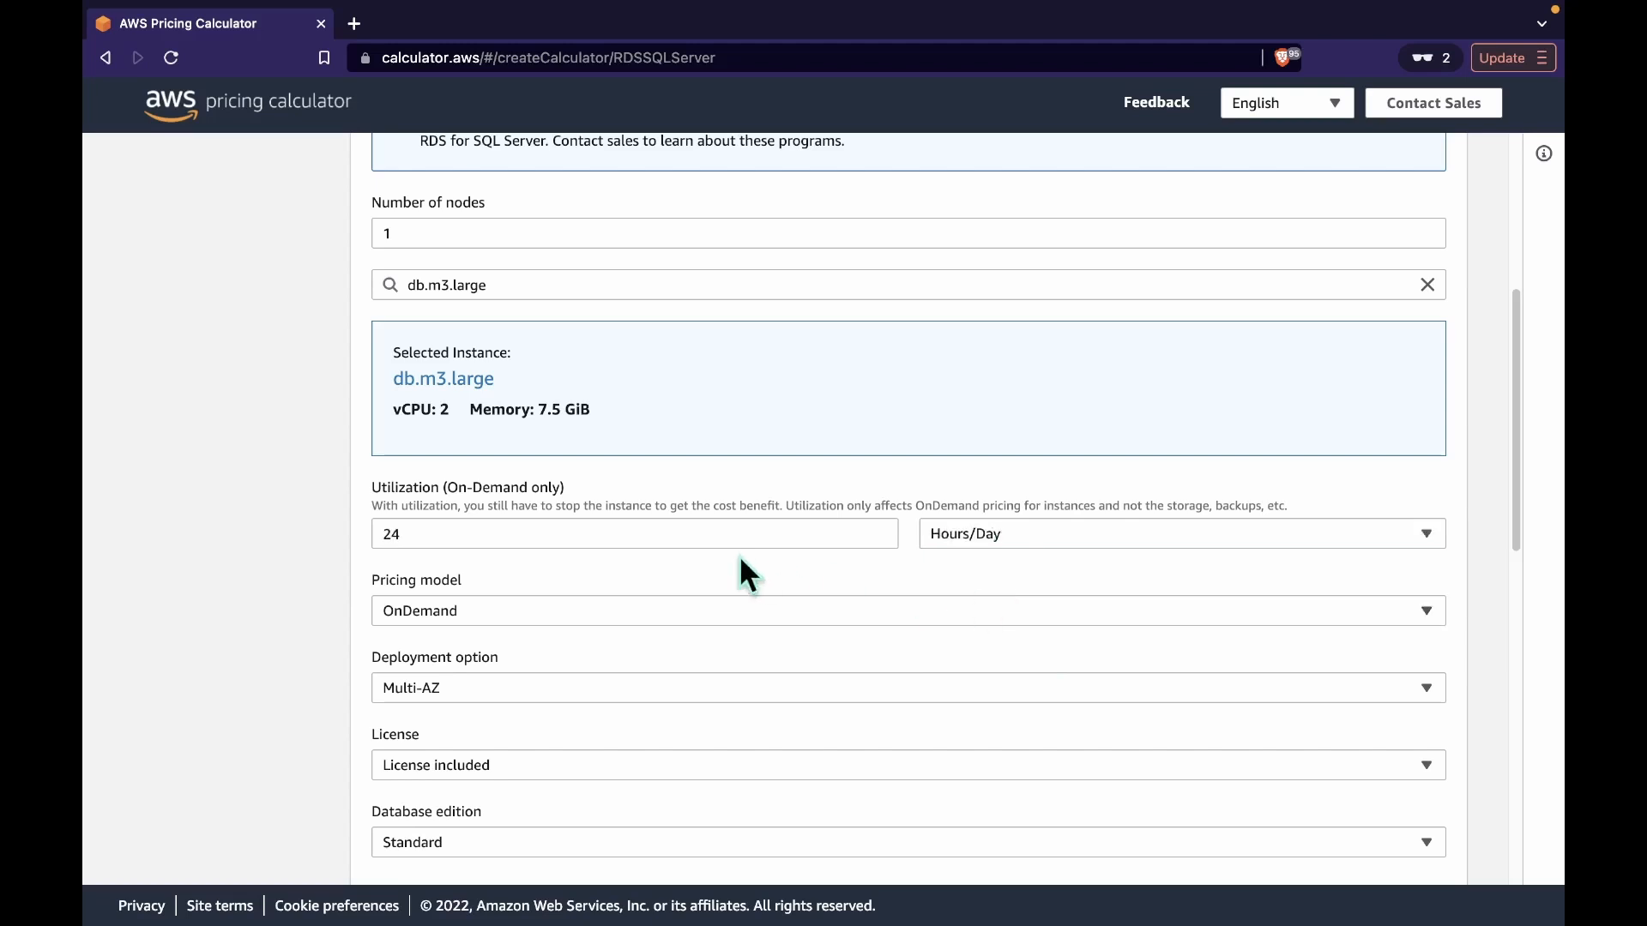
click(721, 533)
key(BackSpace)
key(BackSpace)
text(18)
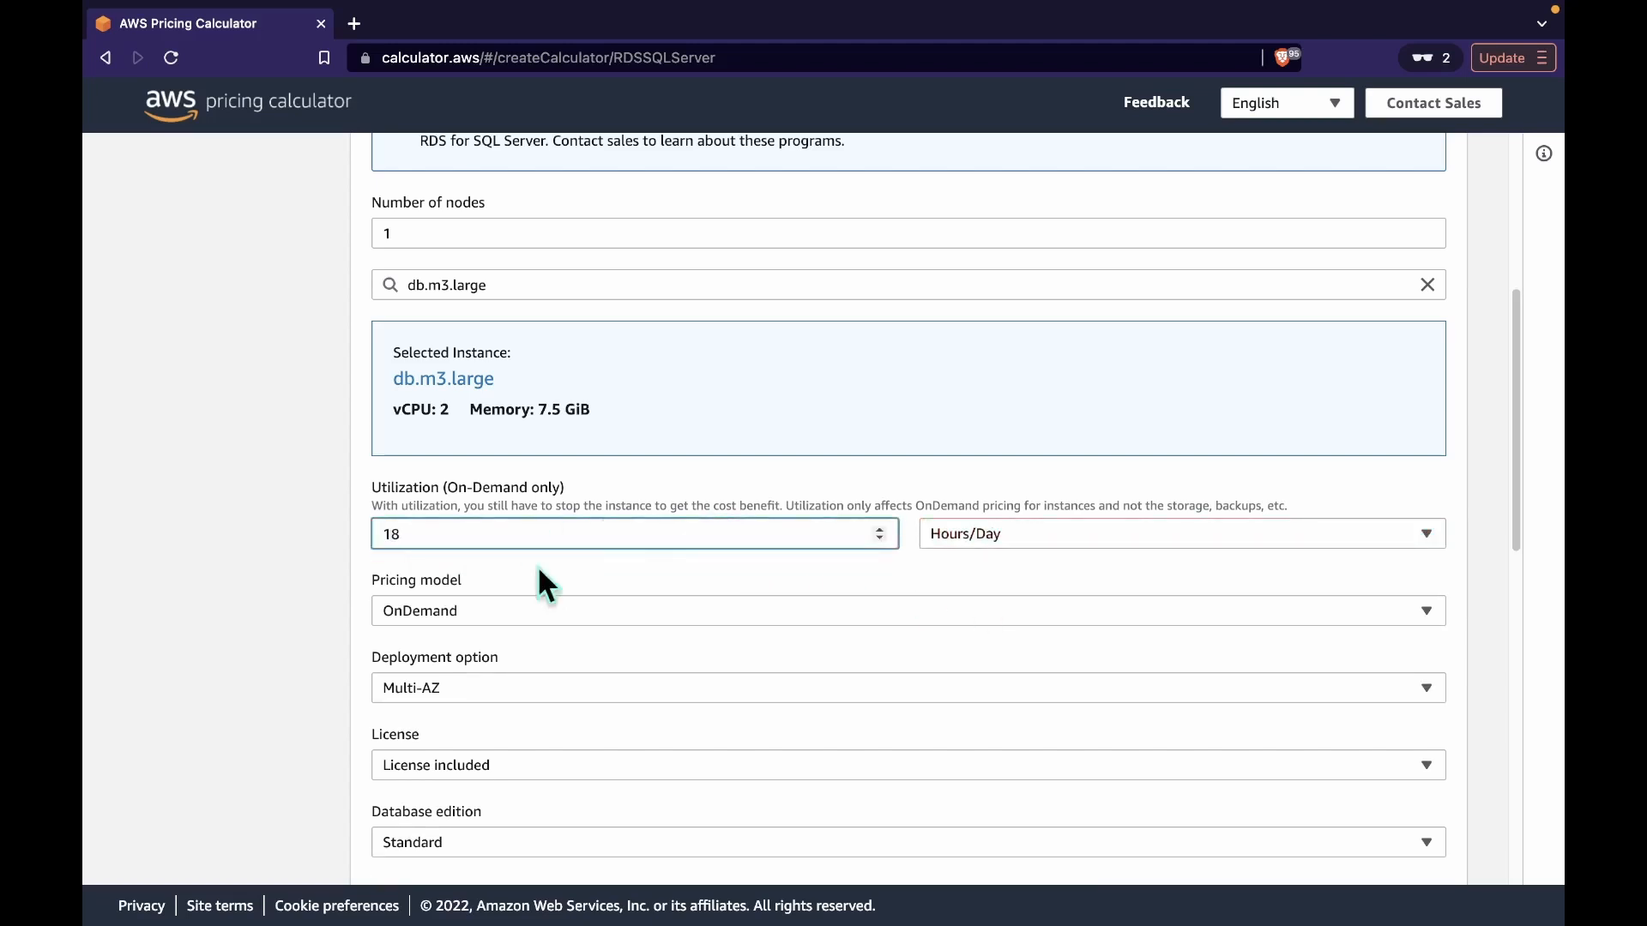
Step: Choose Multi-AZ as the deployment option for the SQL server instance
scroll(359, 669, down, 2)
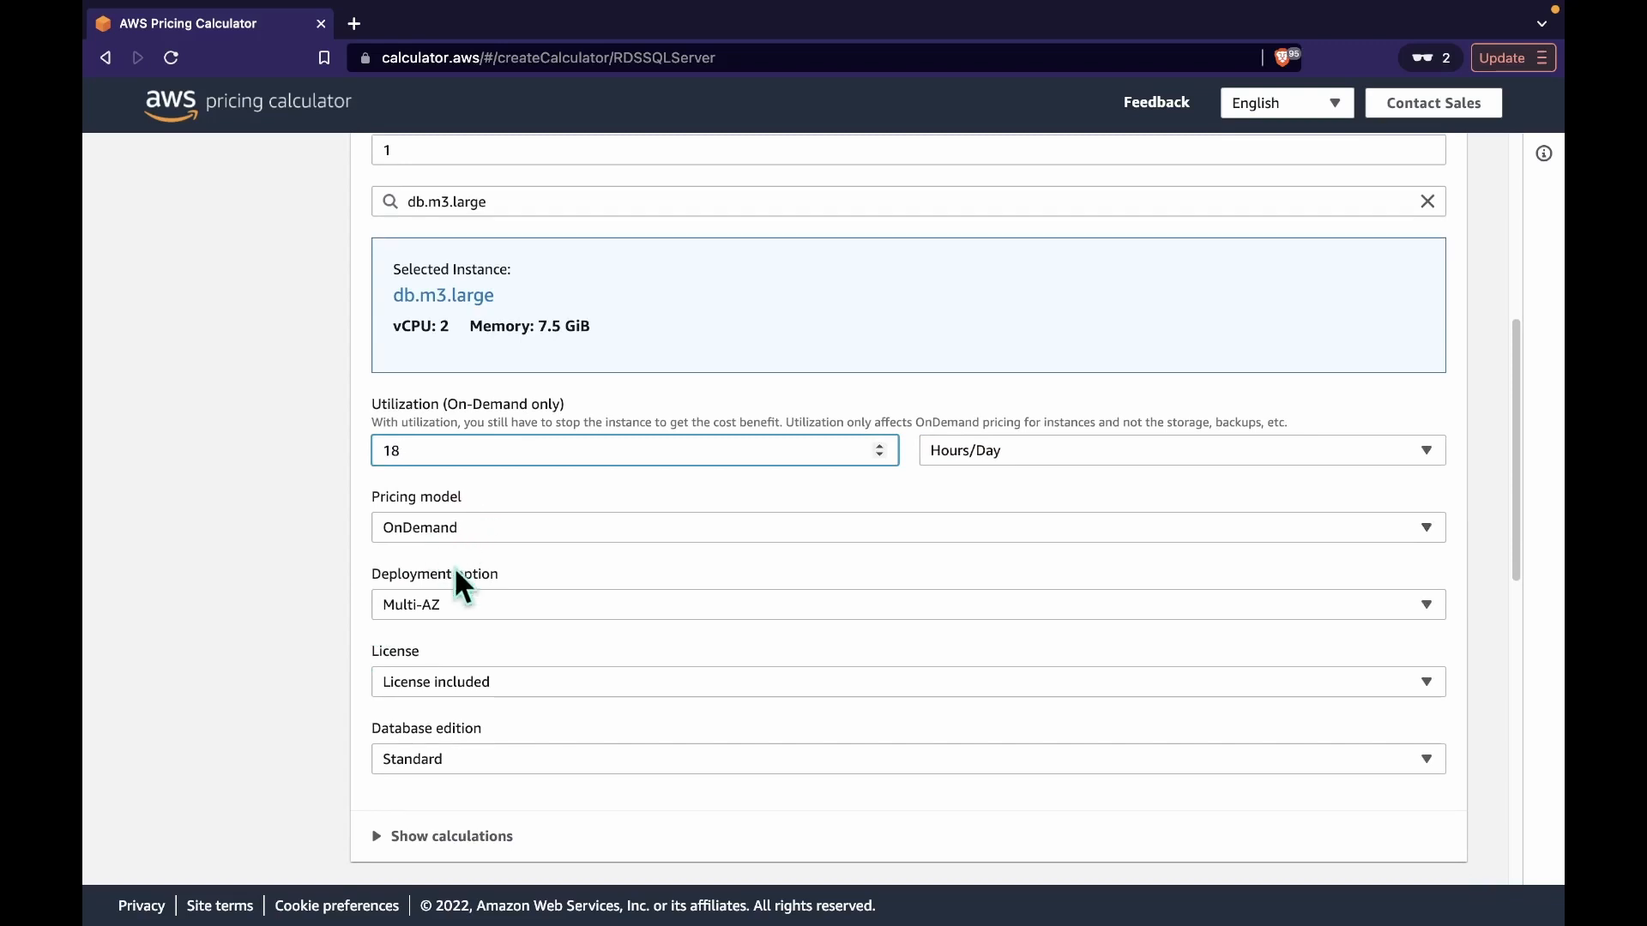
click(501, 605)
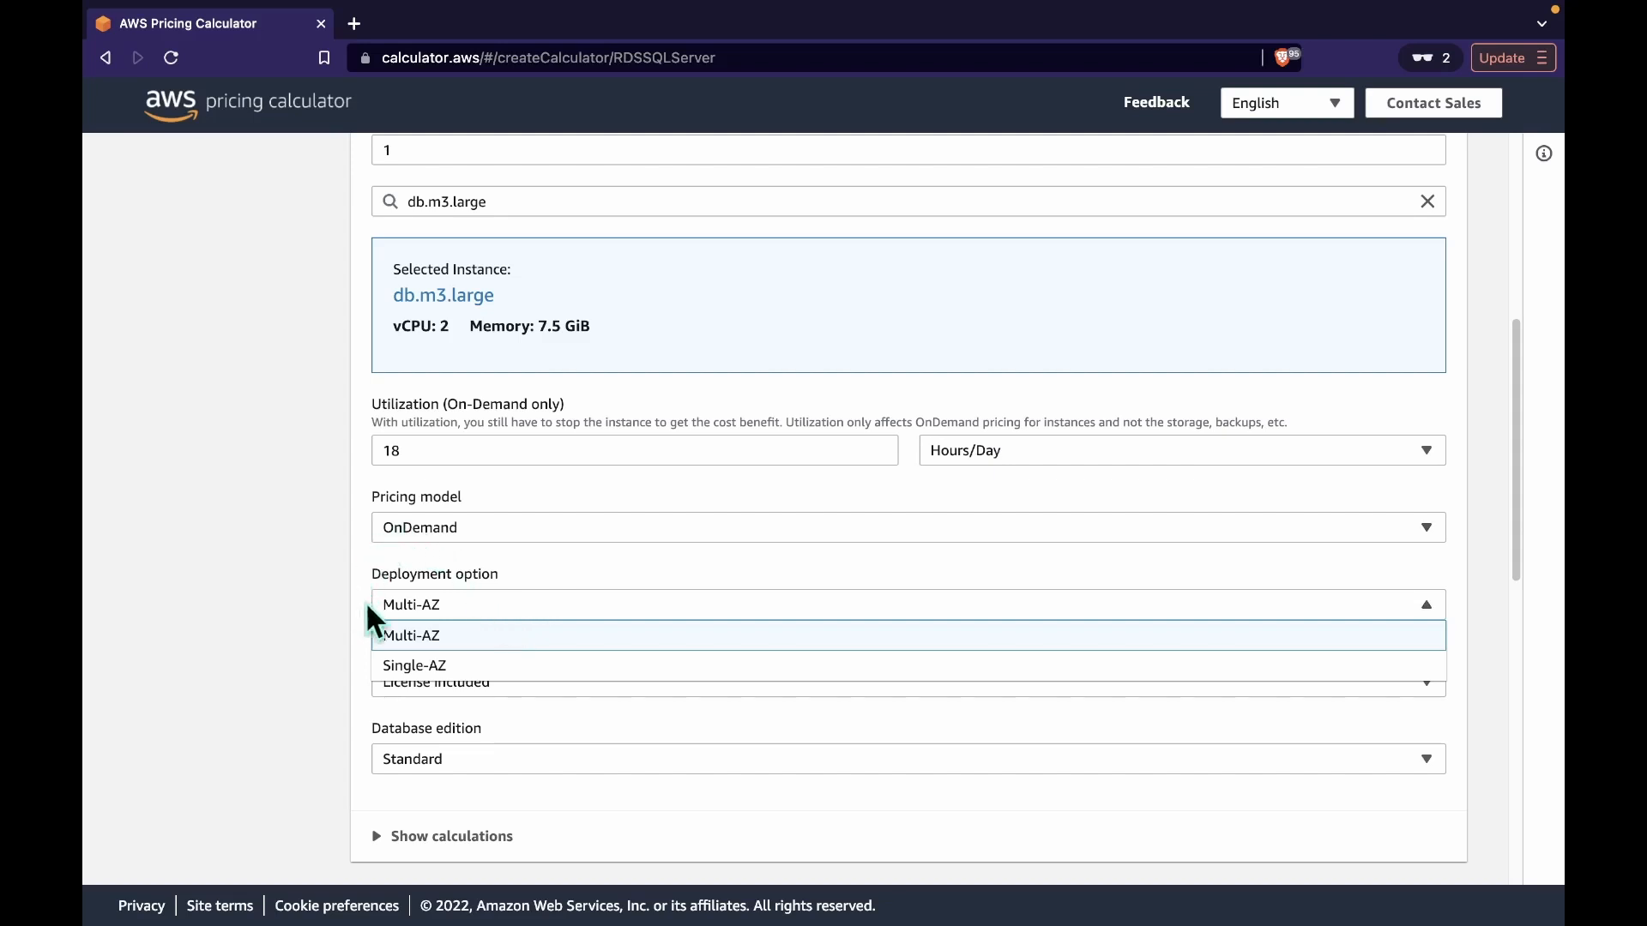
click(410, 634)
scroll(395, 609, down, 1)
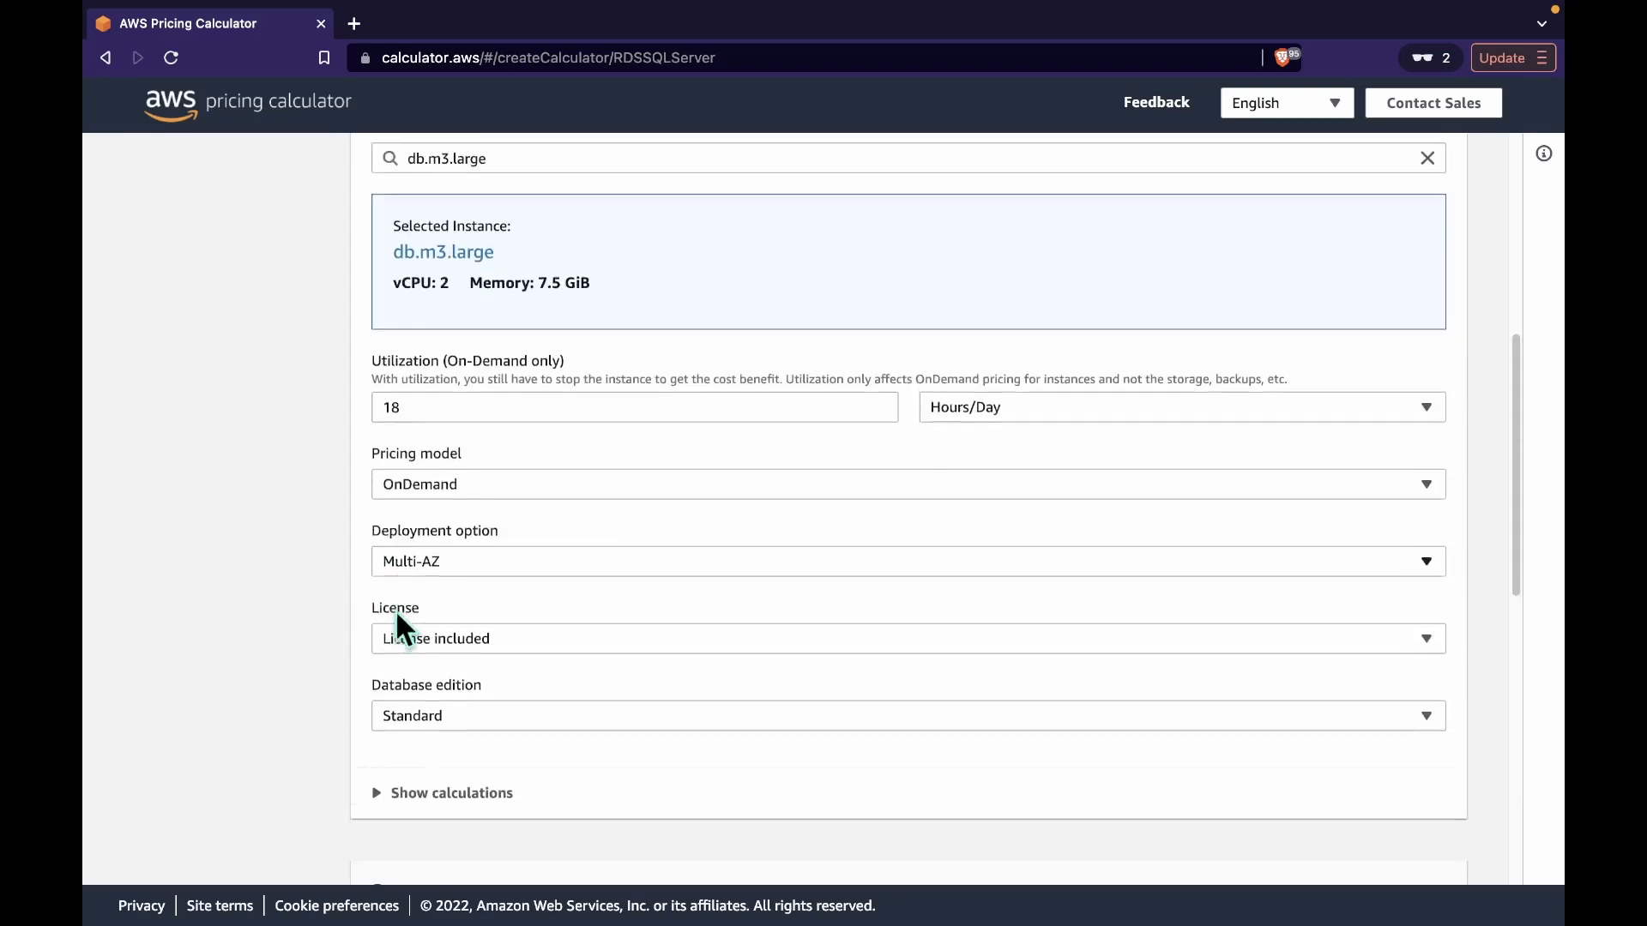
Step: Show the cost calculations for the RDS for SQL server instance
scroll(398, 613, down, 2)
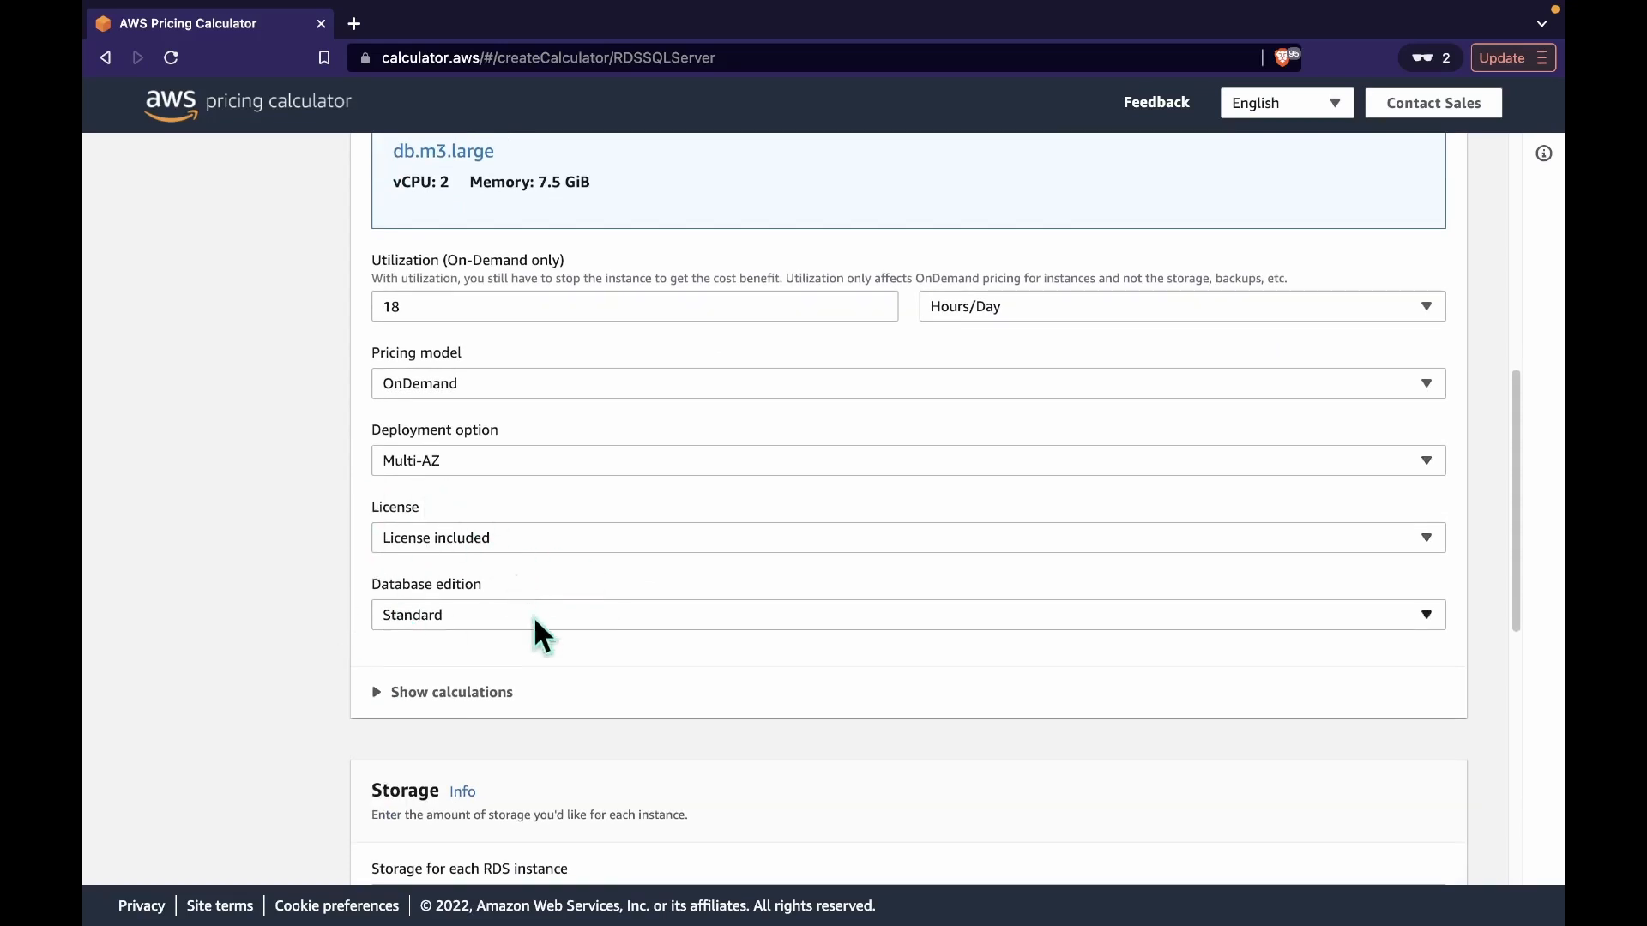
click(452, 693)
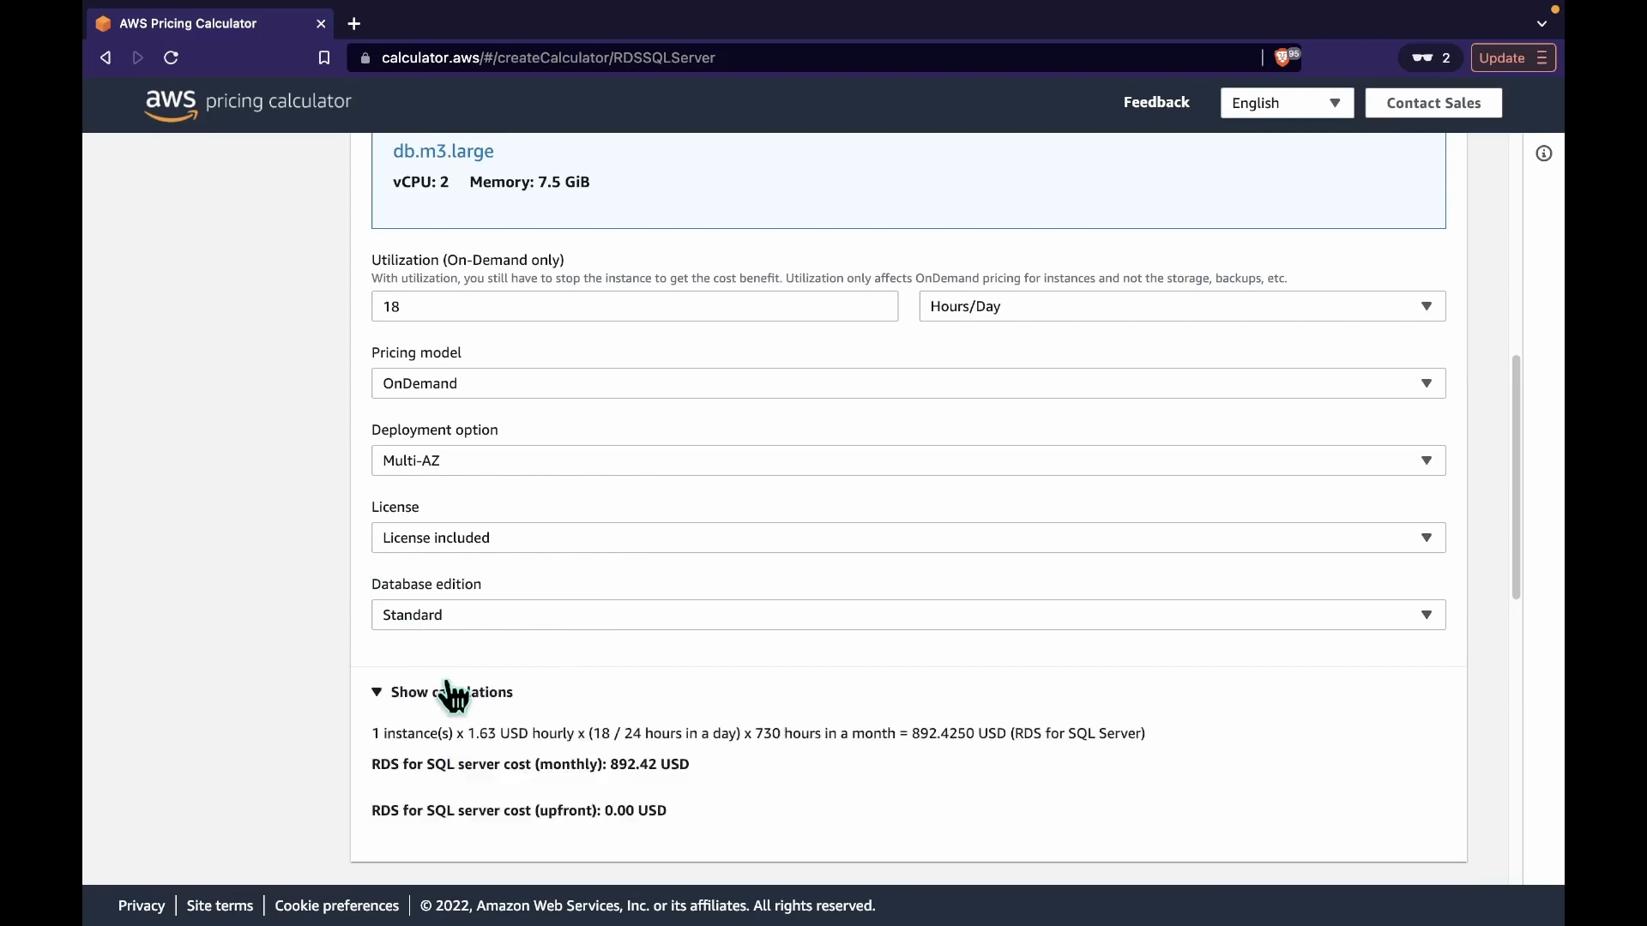
scroll(691, 717, down, 2)
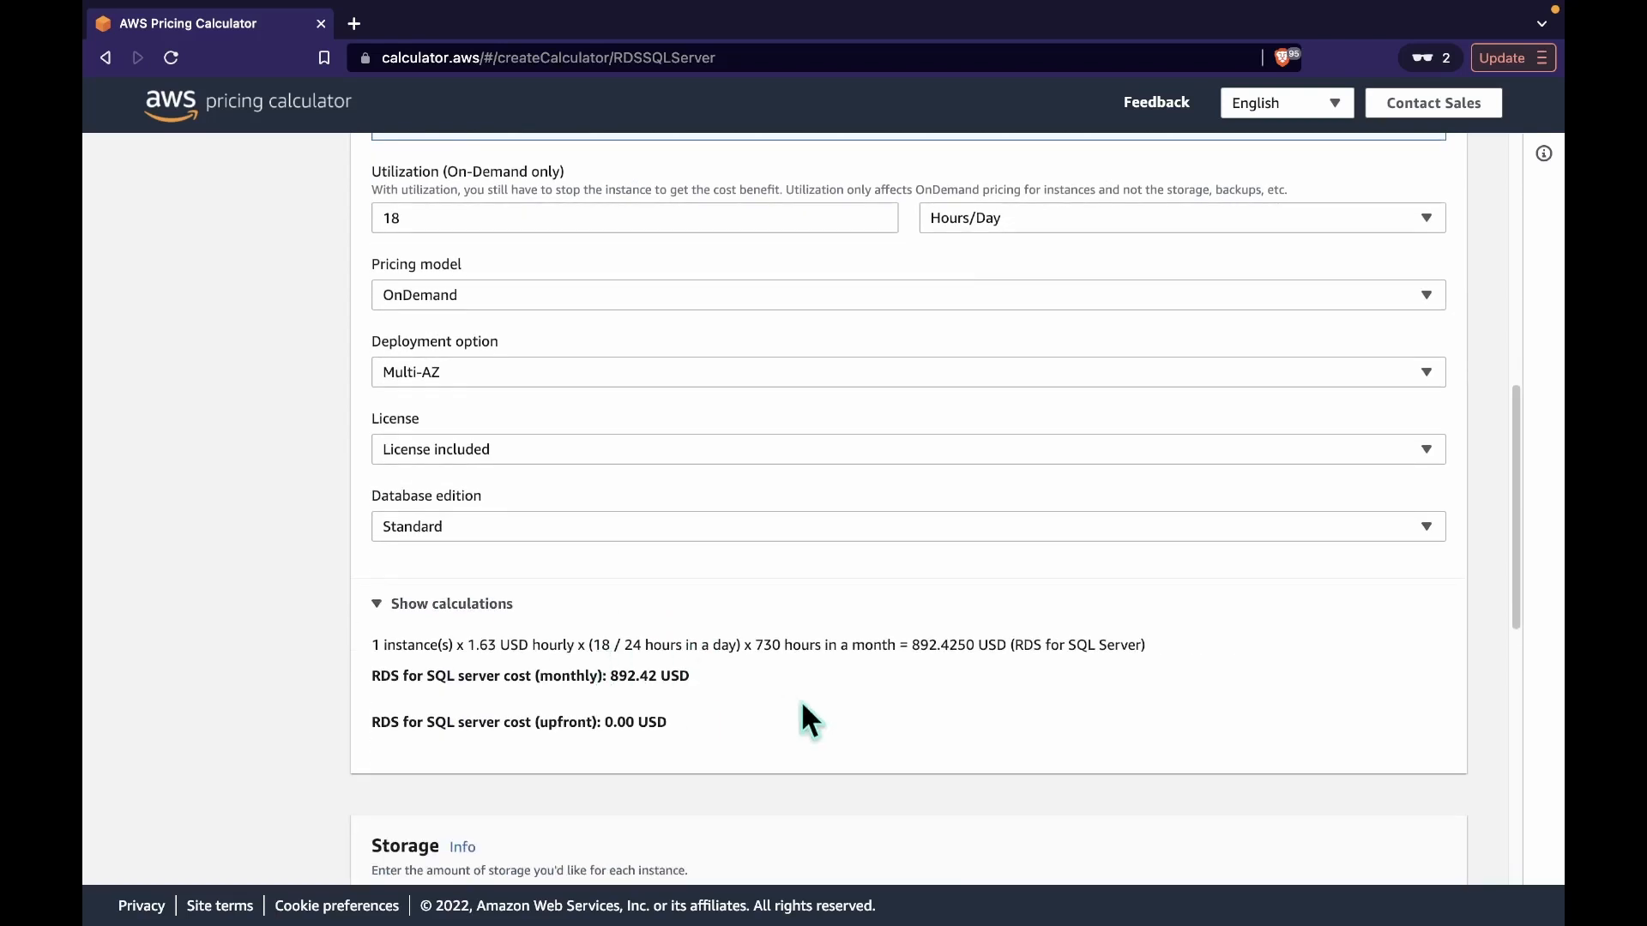
Step: Check the RDS storage cost calculations and add the configured Amazon RDS for SQL server service to the estimate
scroll(801, 700, down, 3)
scroll(800, 700, down, 2)
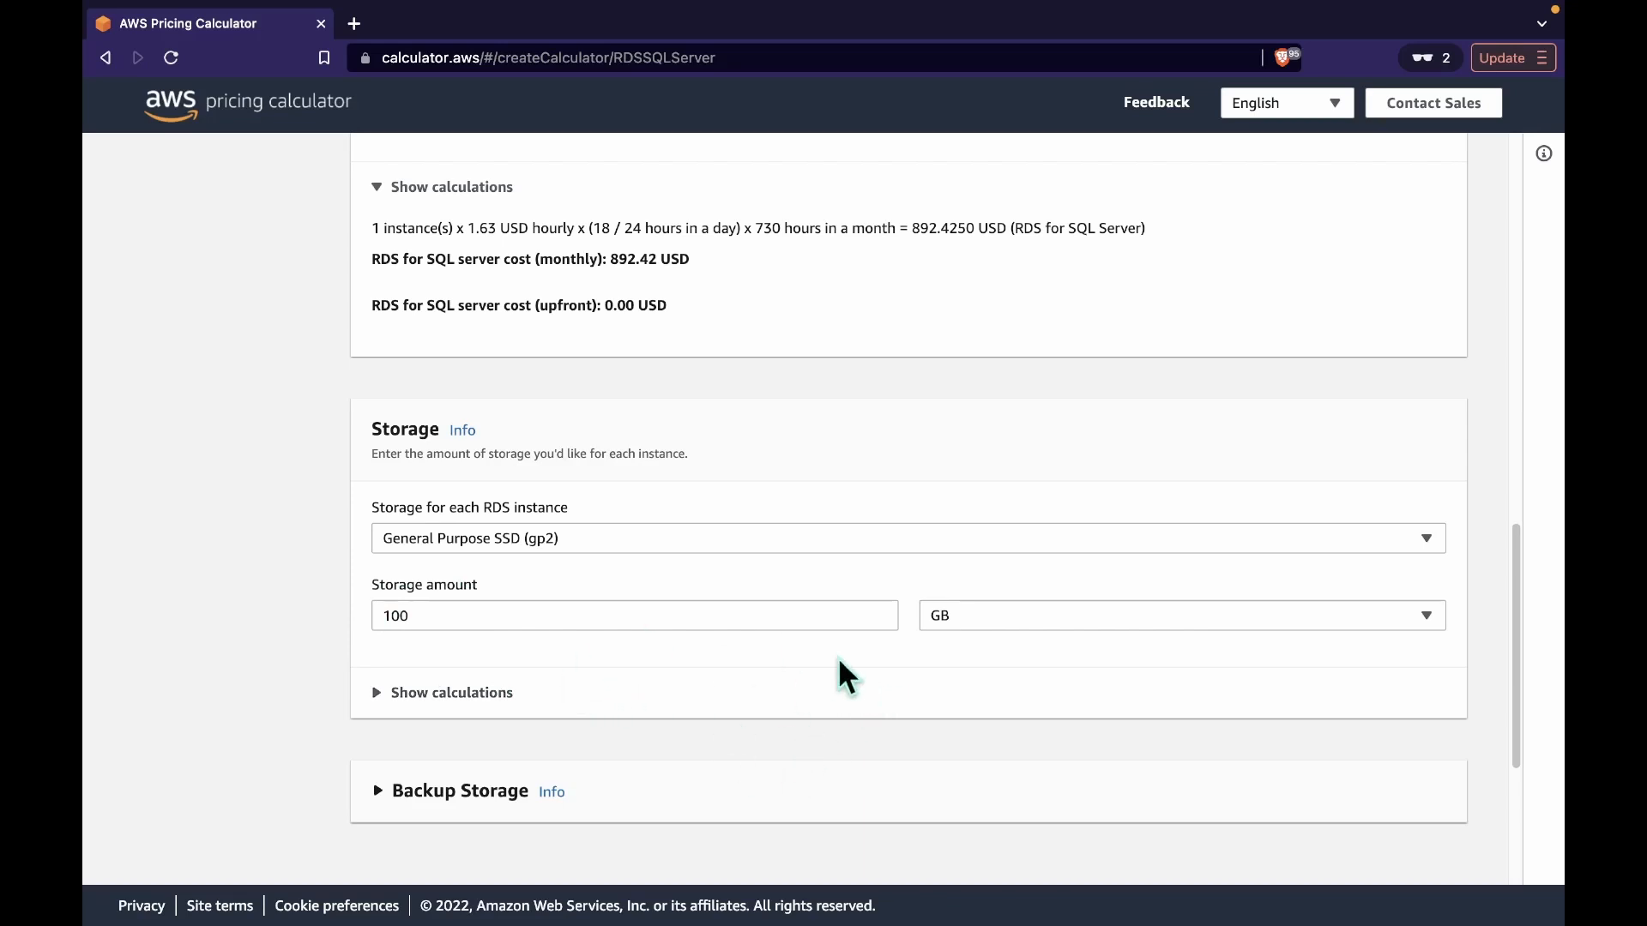
click(468, 697)
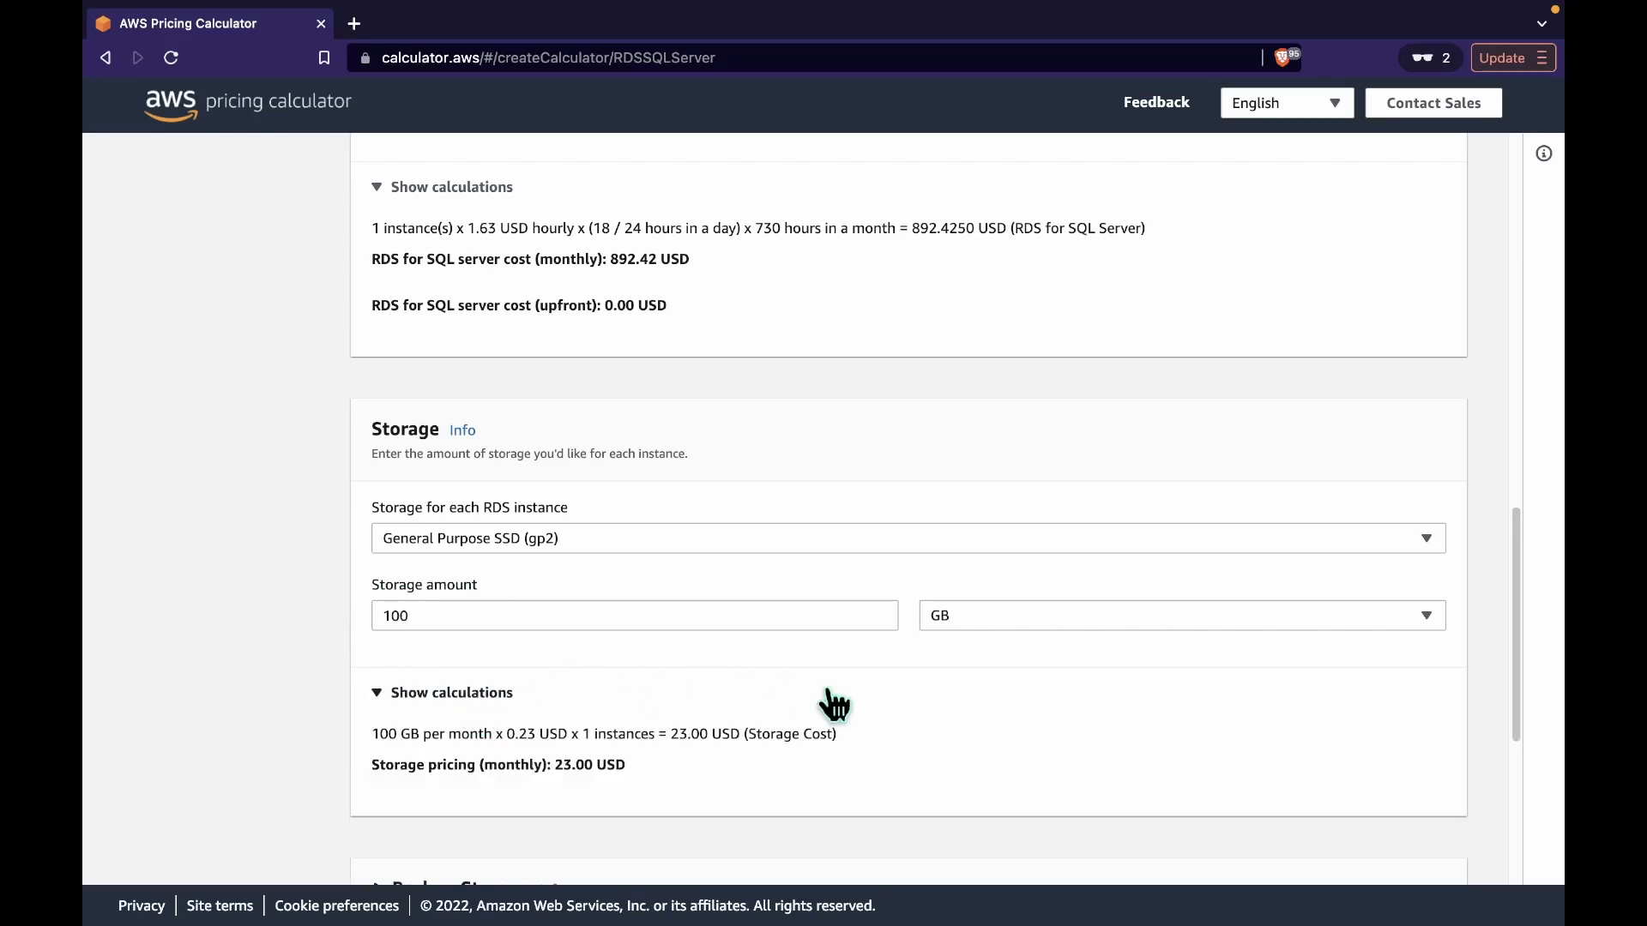
scroll(828, 697, down, 1)
scroll(875, 678, down, 4)
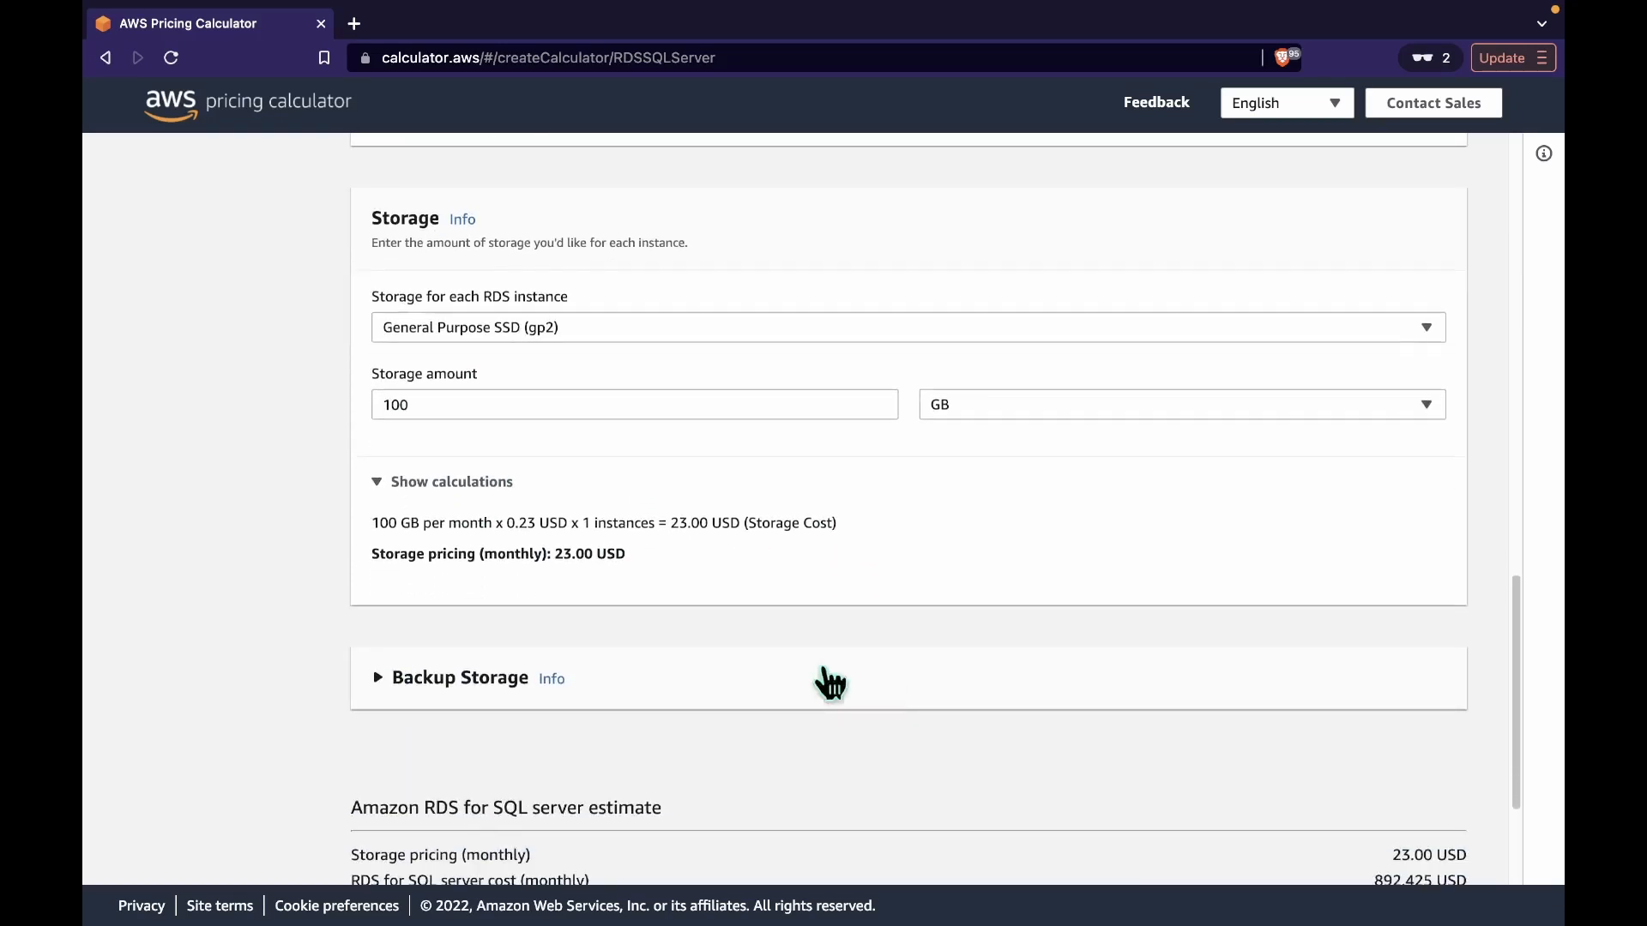
scroll(914, 684, down, 1)
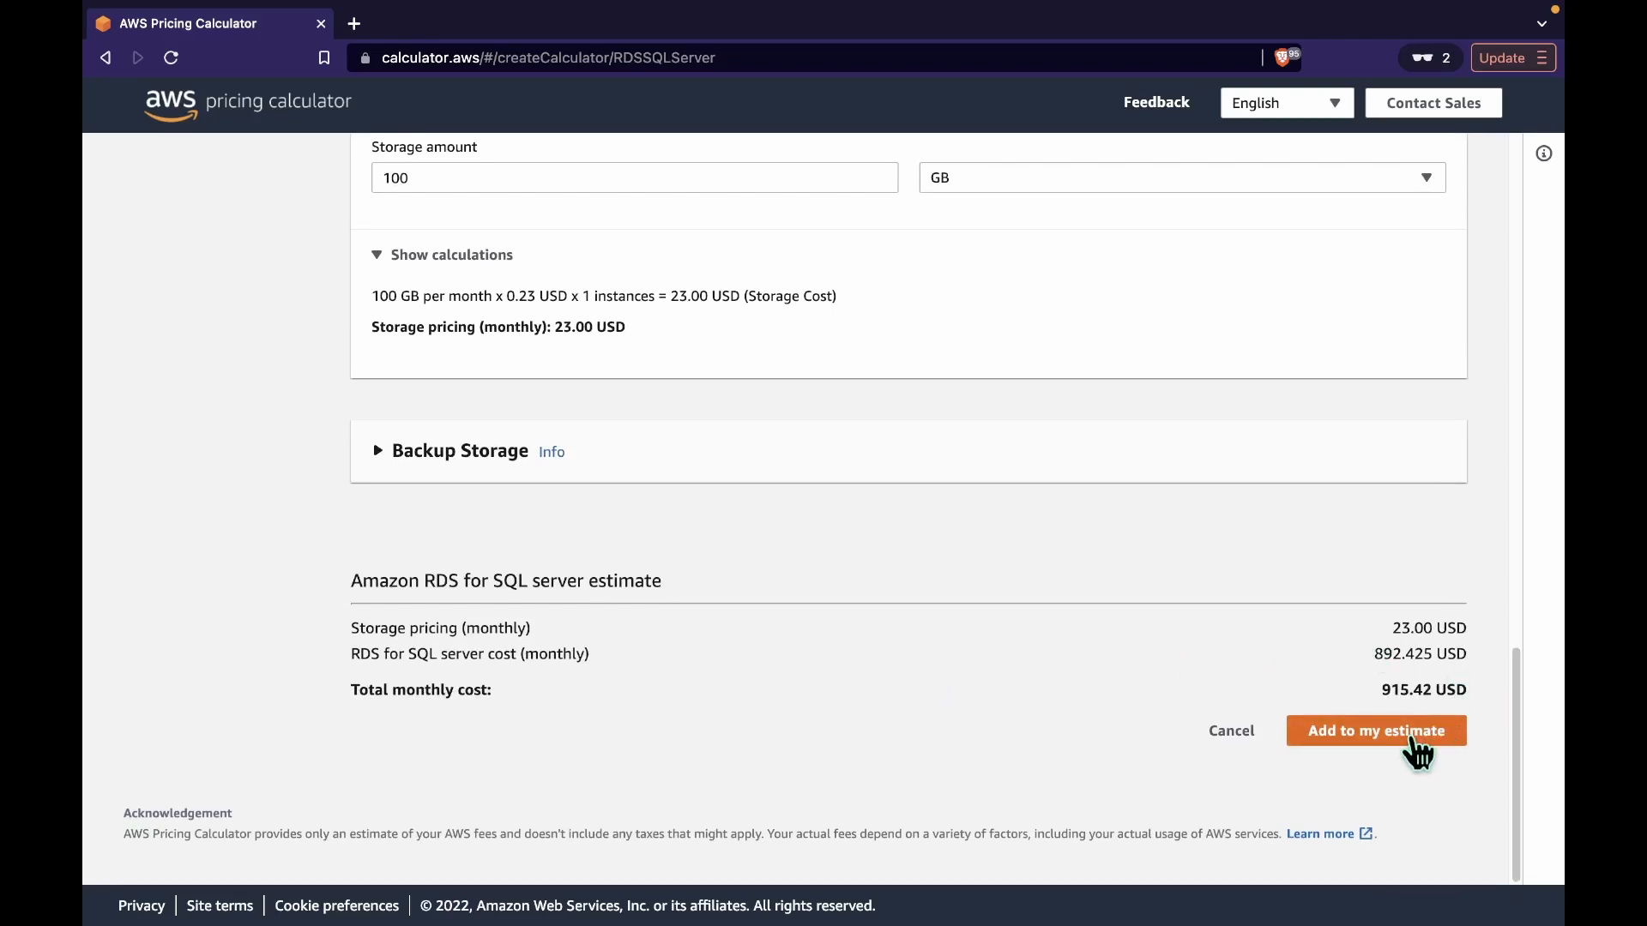
click(1417, 751)
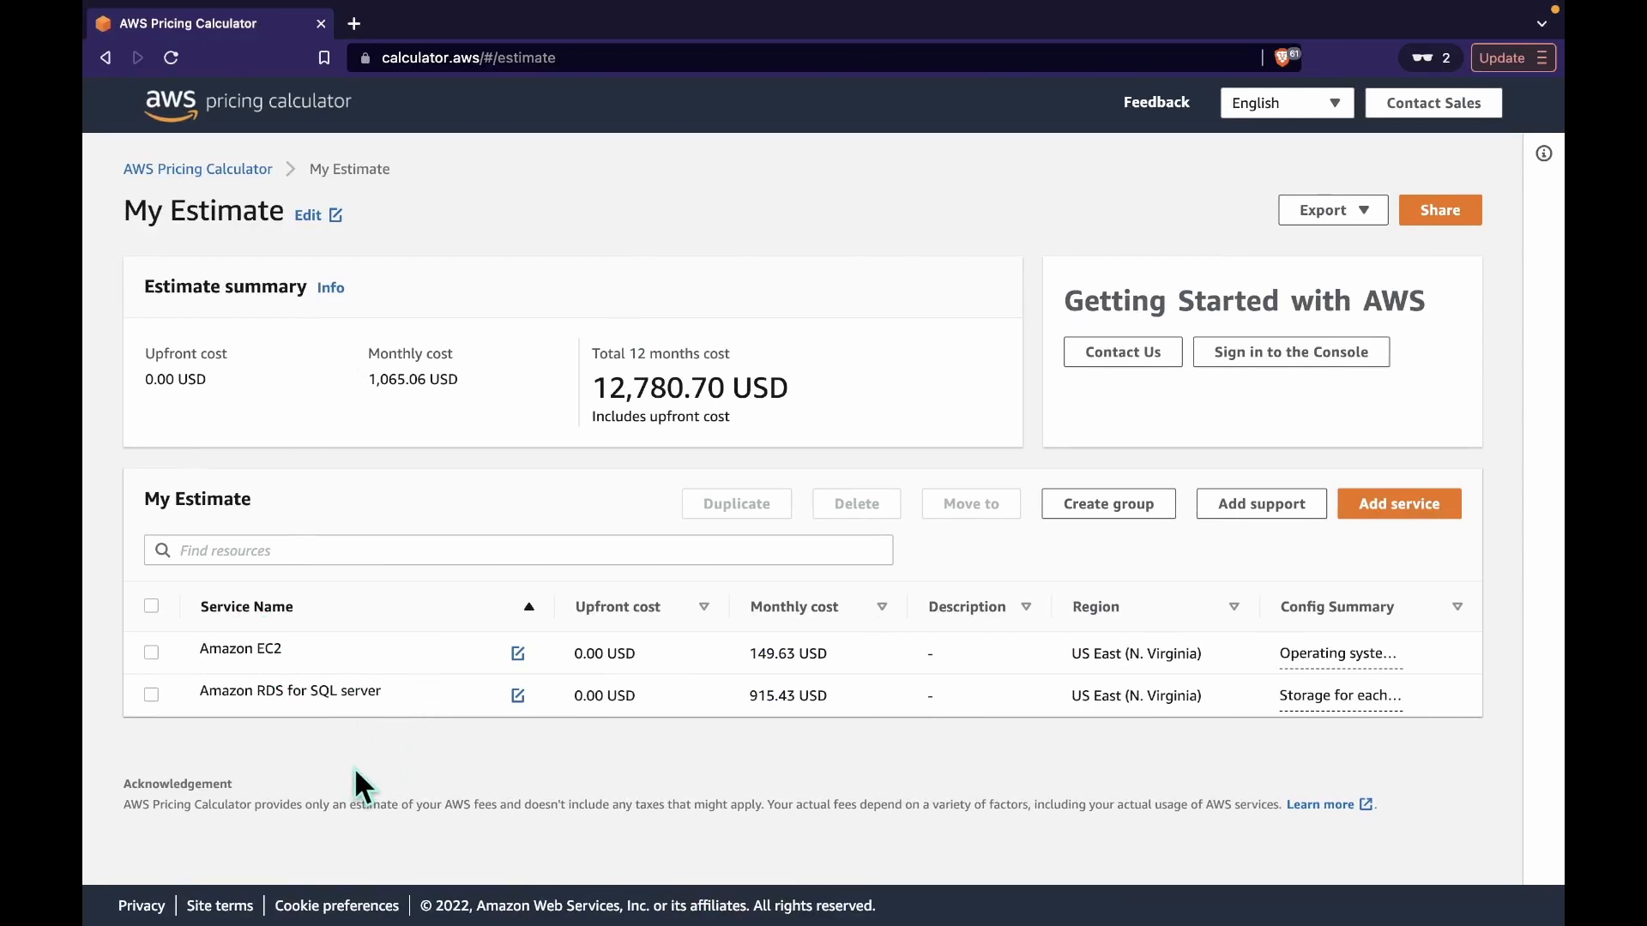
Step: Add another service to the estimate by searching for "s3" and opening the configuration of Amazon Simple Storage Service (S3)
click(1441, 507)
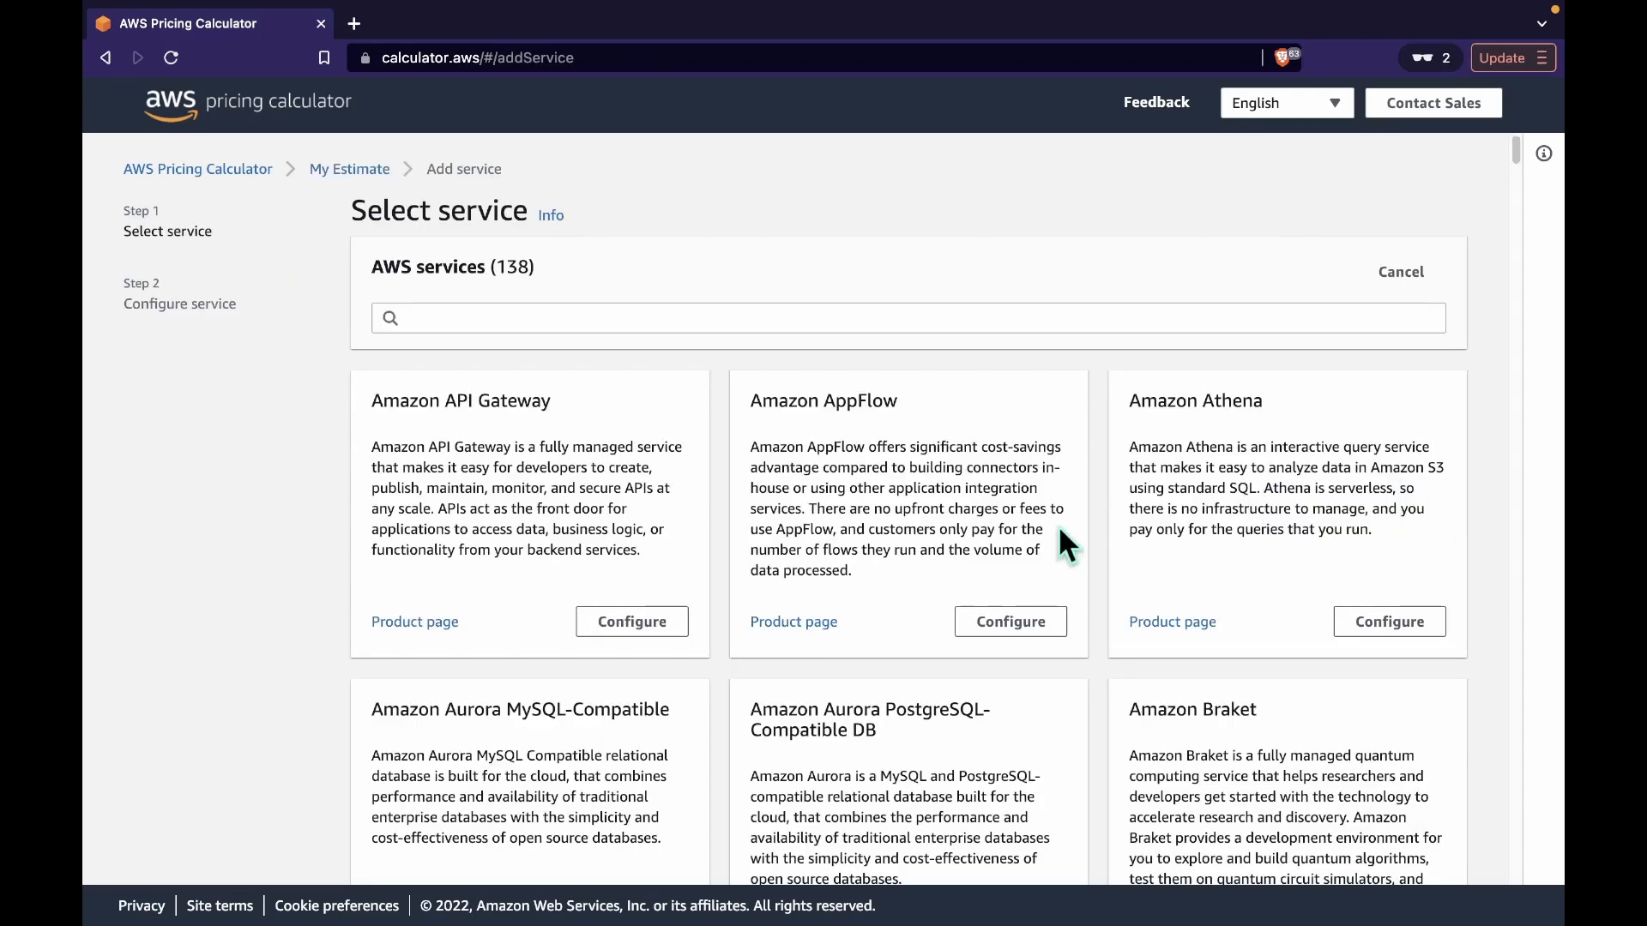
click(864, 316)
text(s3)
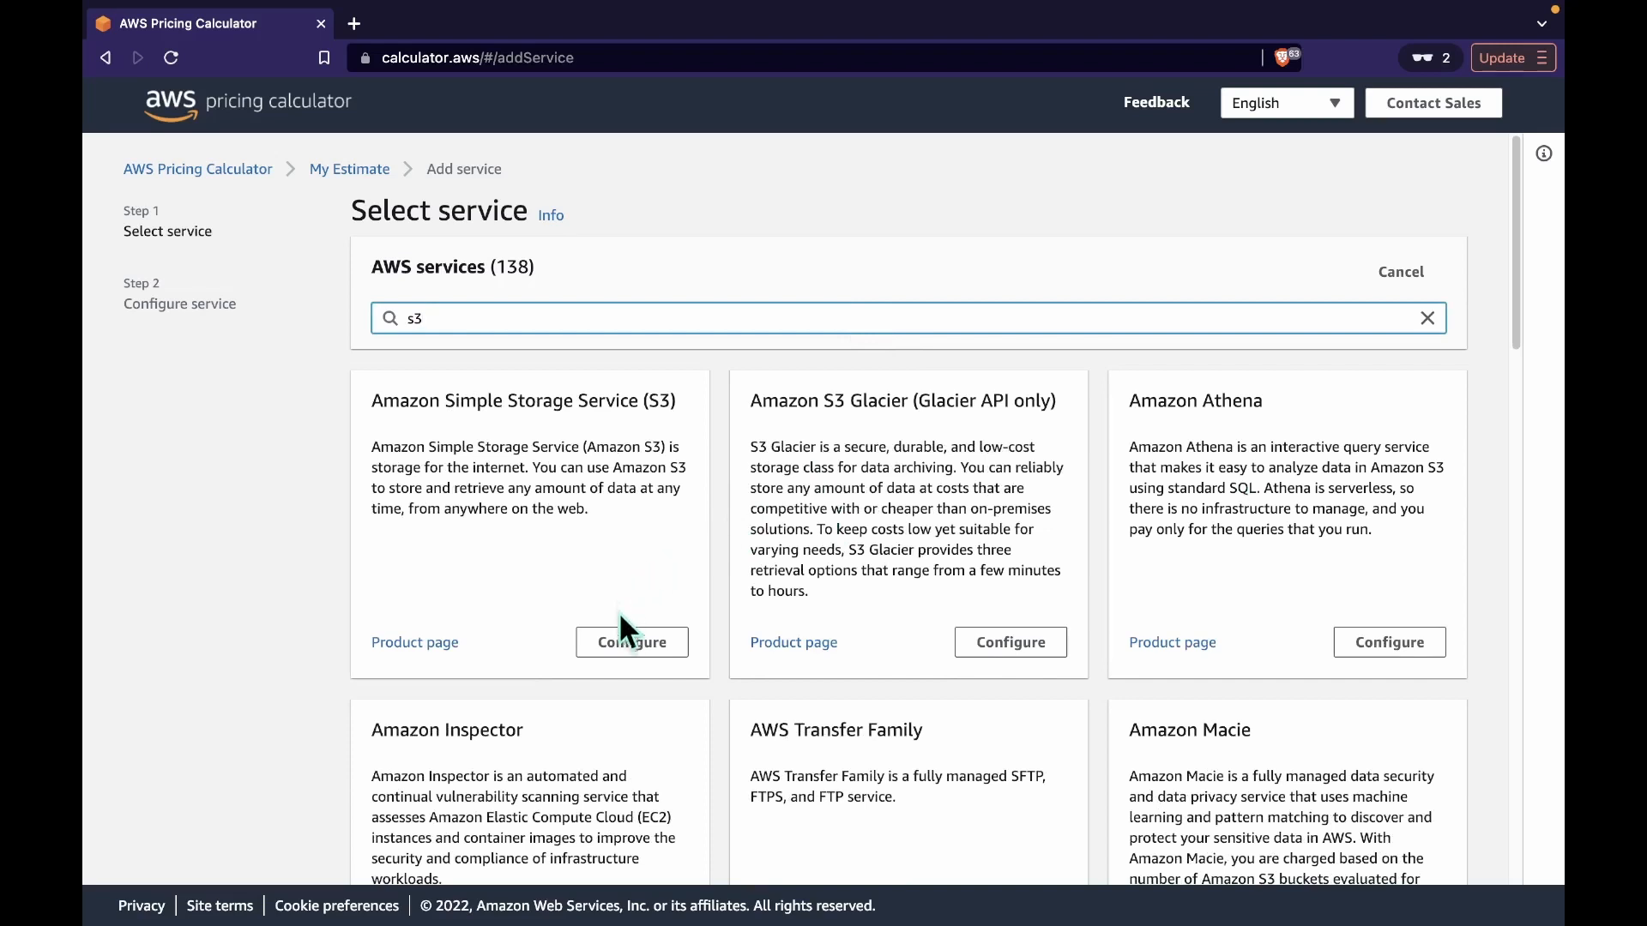
click(633, 644)
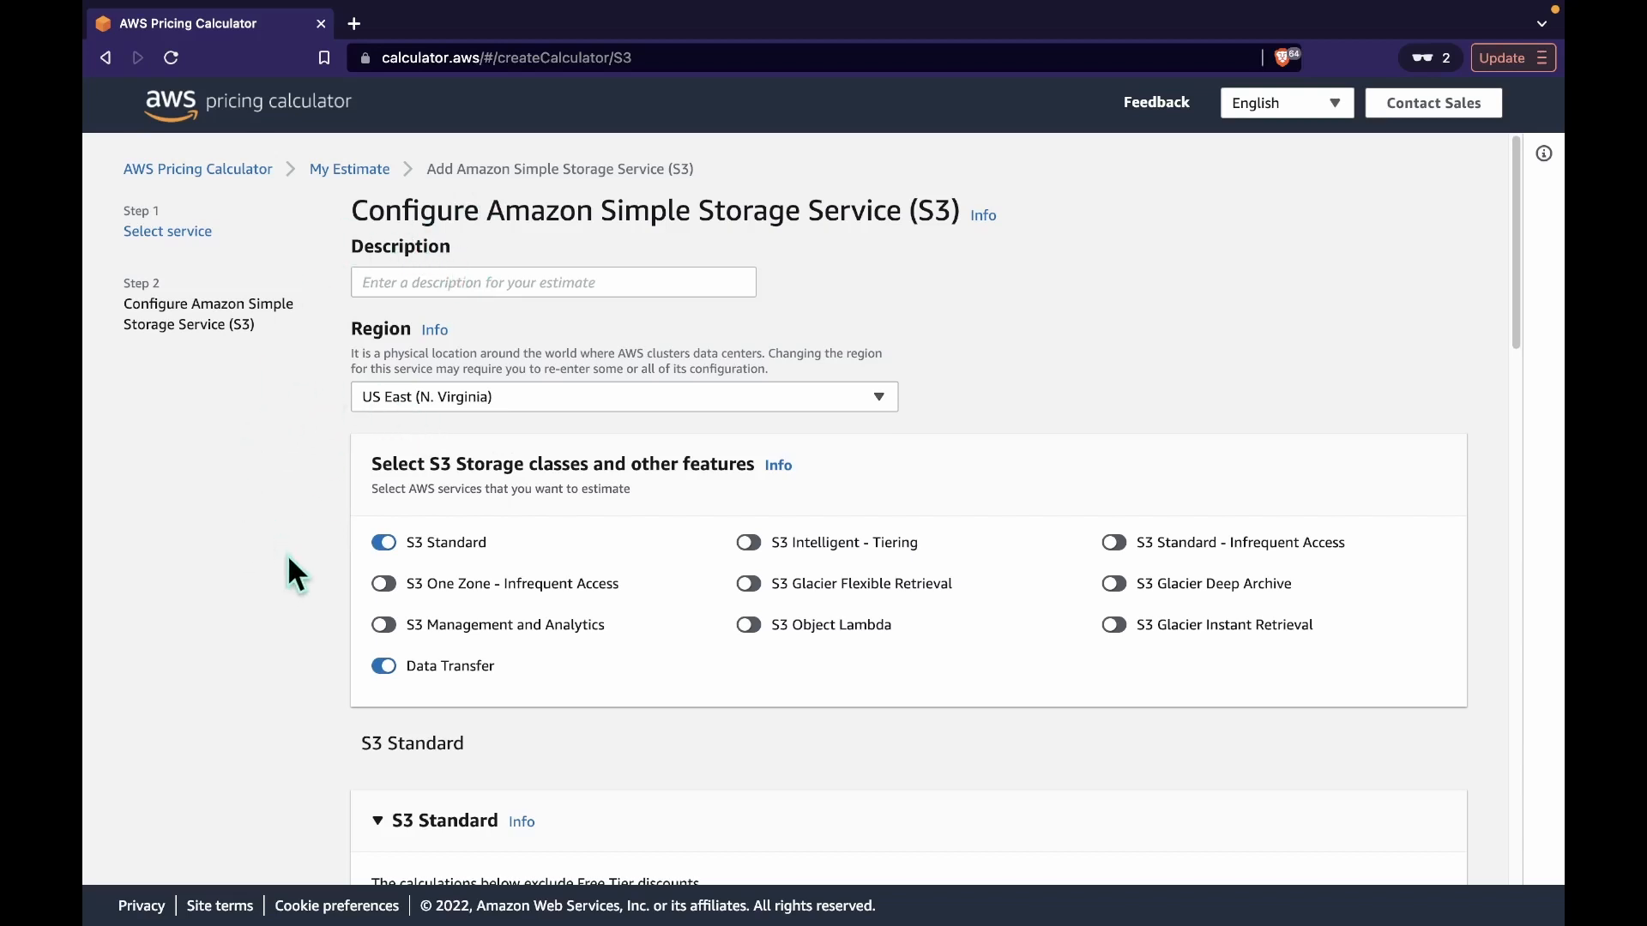
Step: Set the S3 Standard storage to 2 TB per month
scroll(287, 555, down, 1)
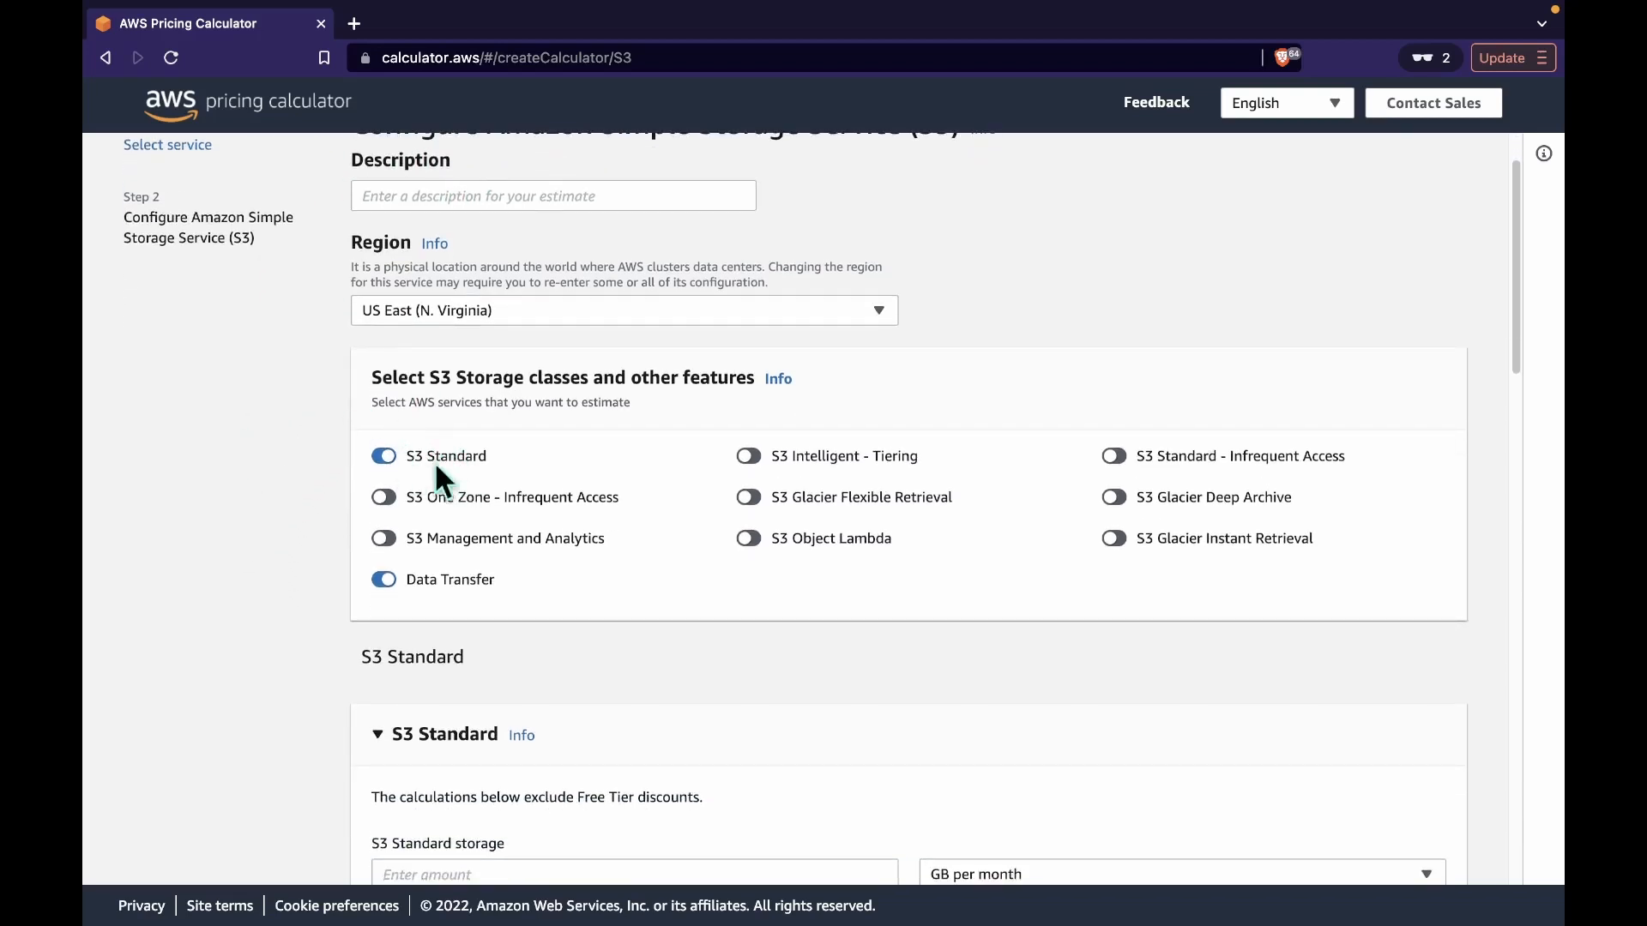
scroll(277, 610, down, 5)
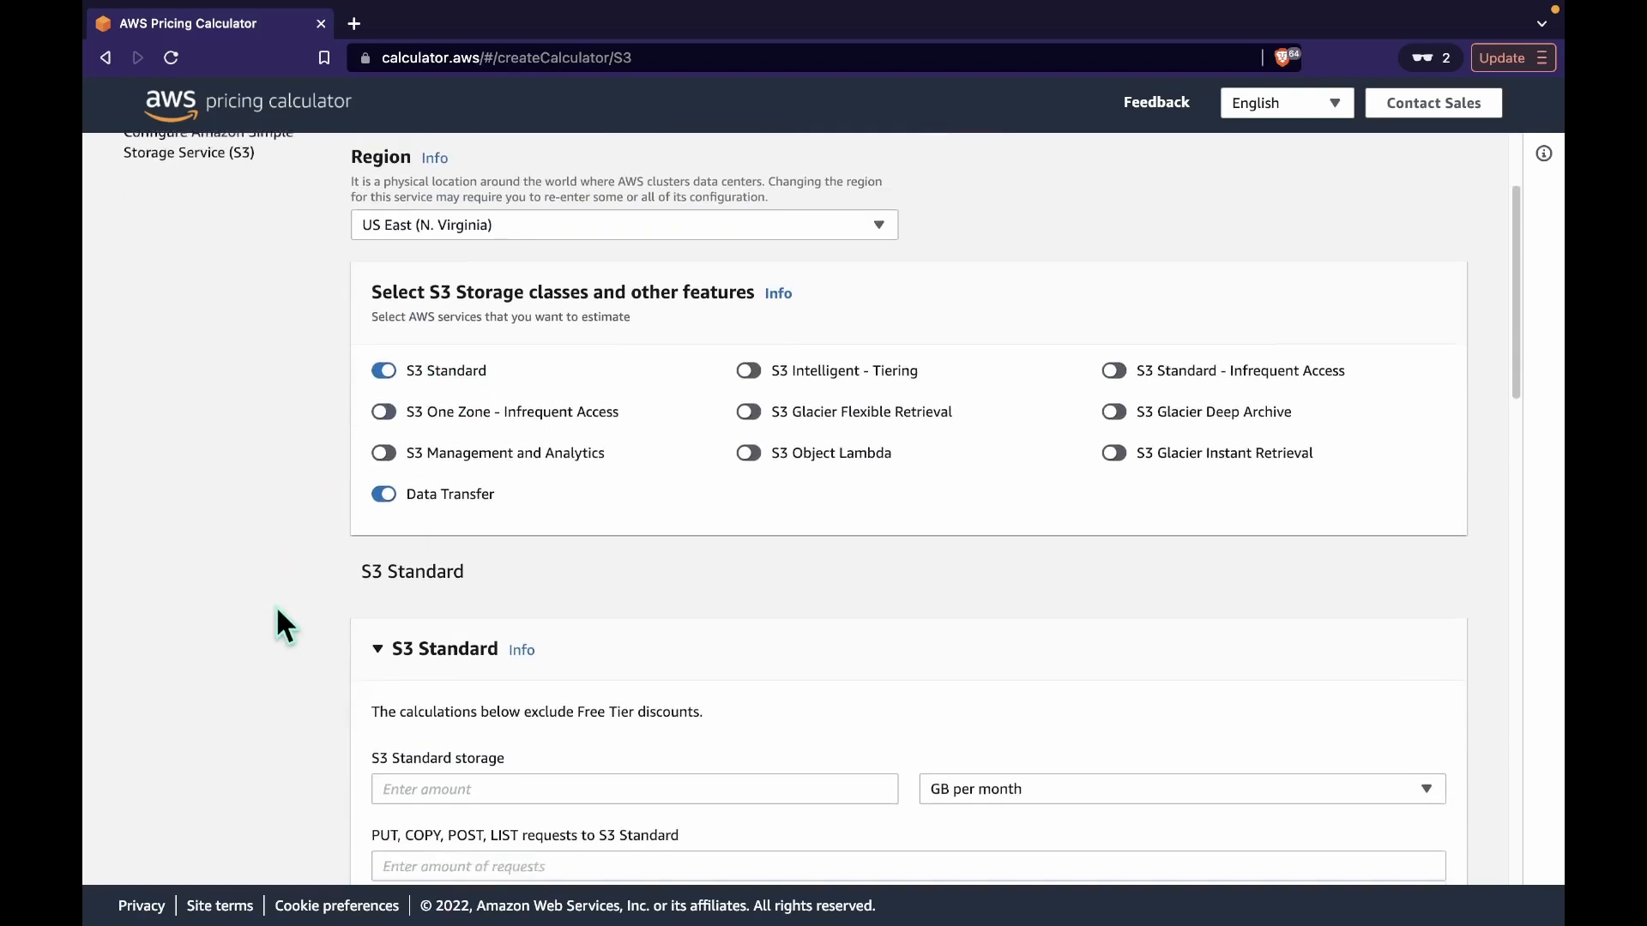
click(449, 442)
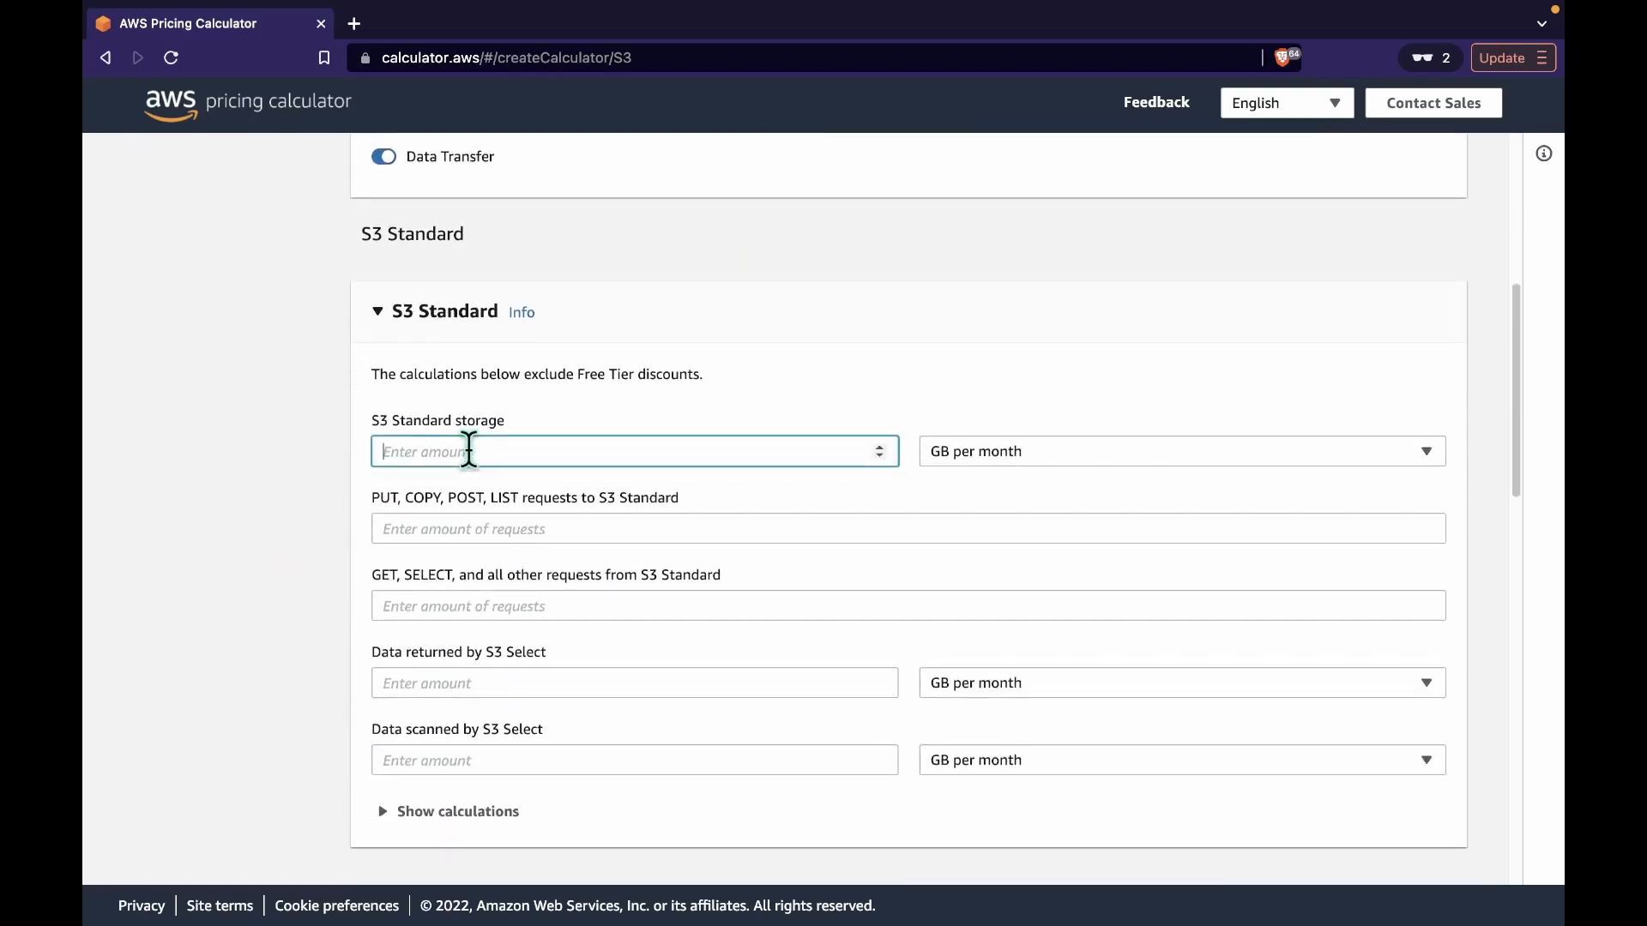
text(2)
click(1039, 457)
click(1058, 511)
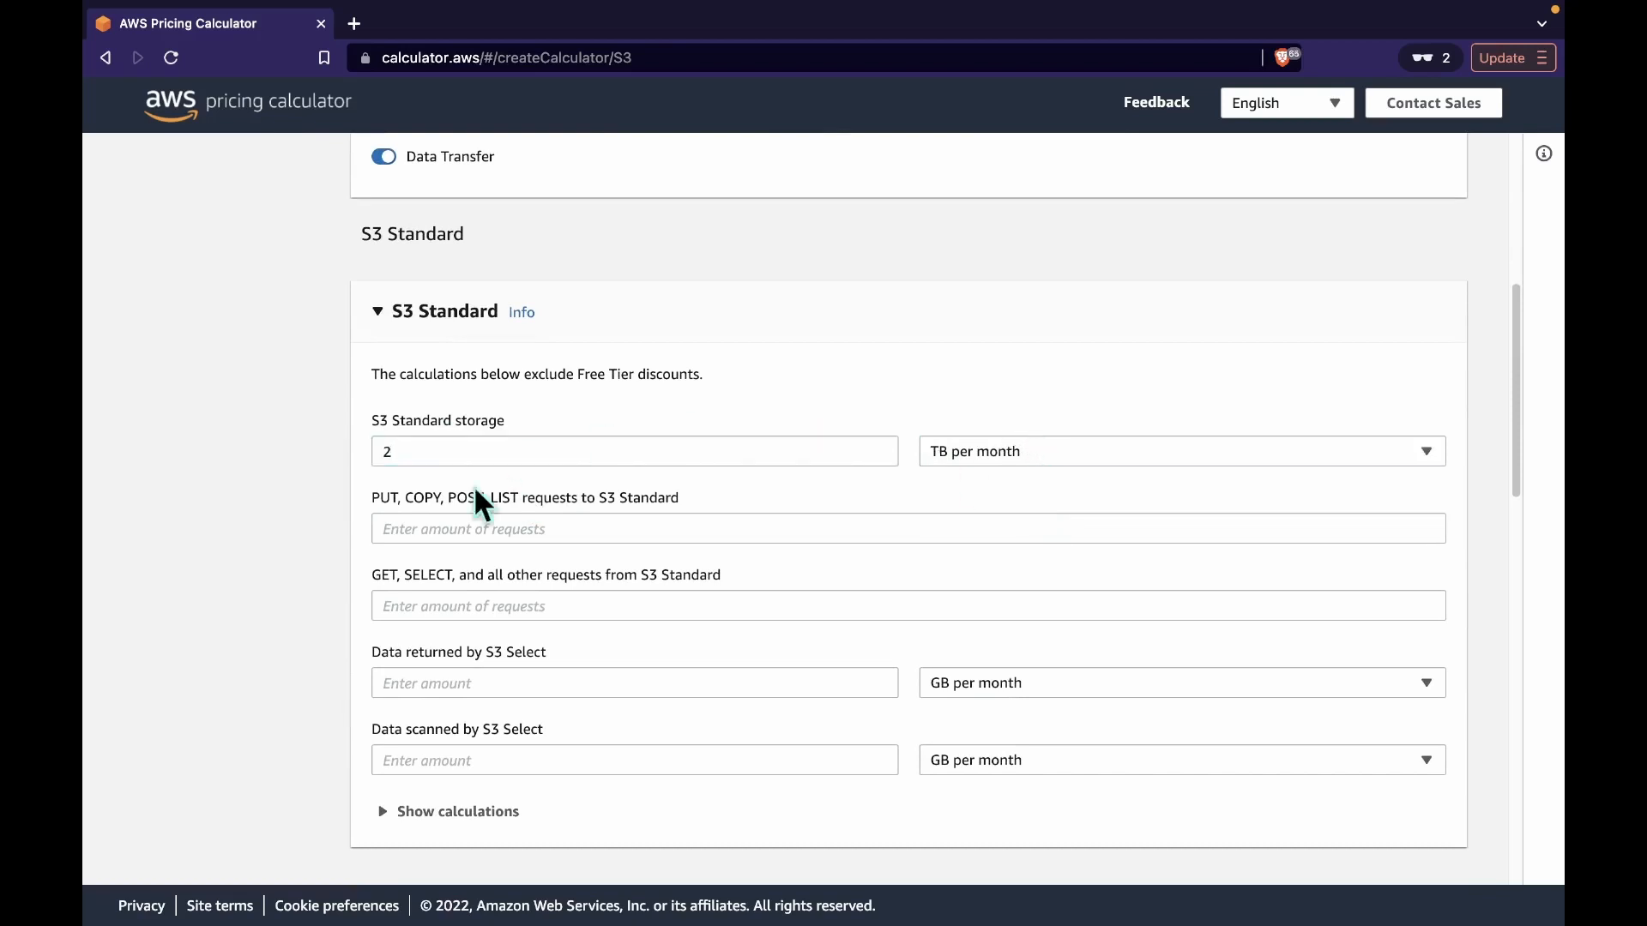
Step: Enter 100000 PUT, COPY, POST, LIST requests and 100000 GET, SELECT and all other requests for S3 Standard
click(441, 518)
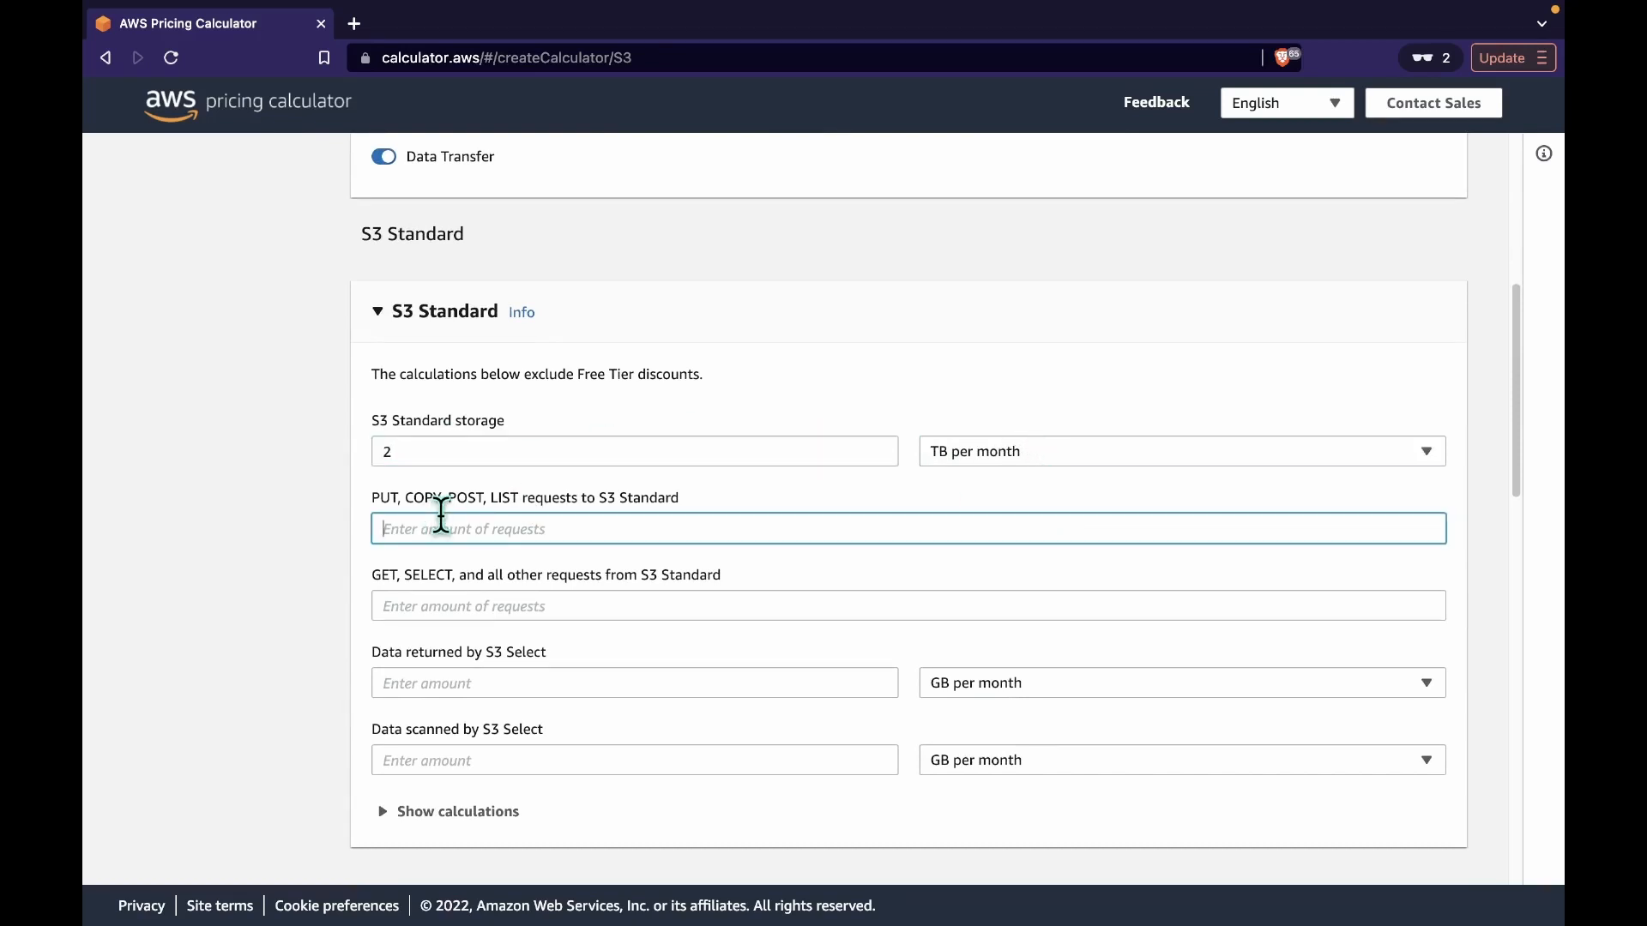
text(100000)
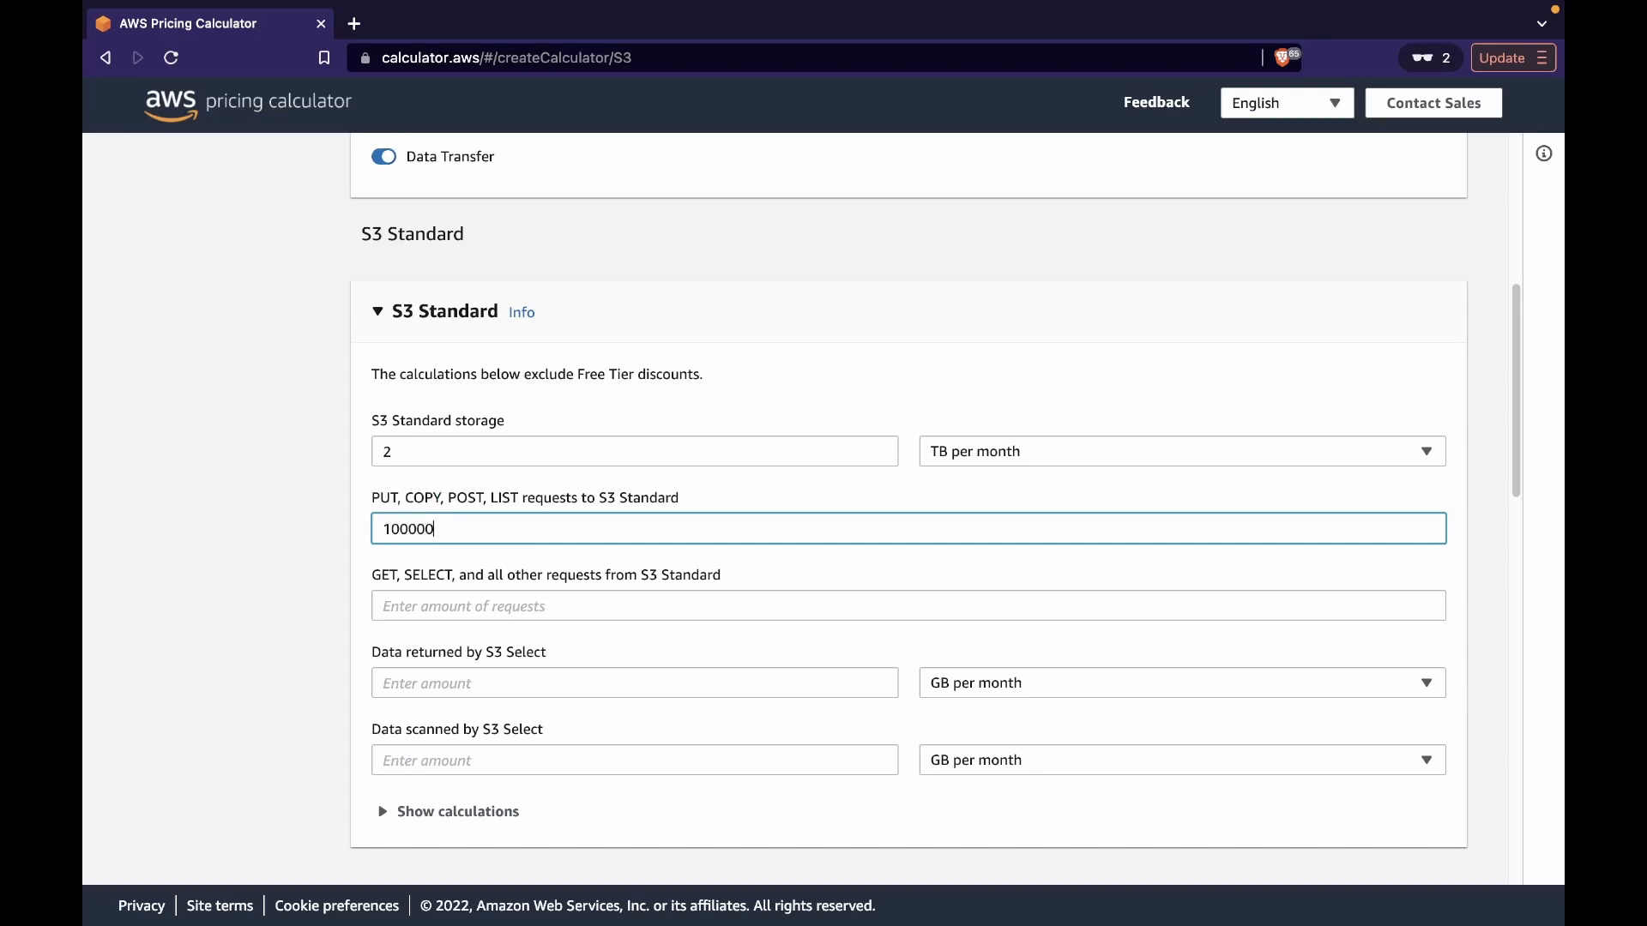
click(455, 600)
text(100)
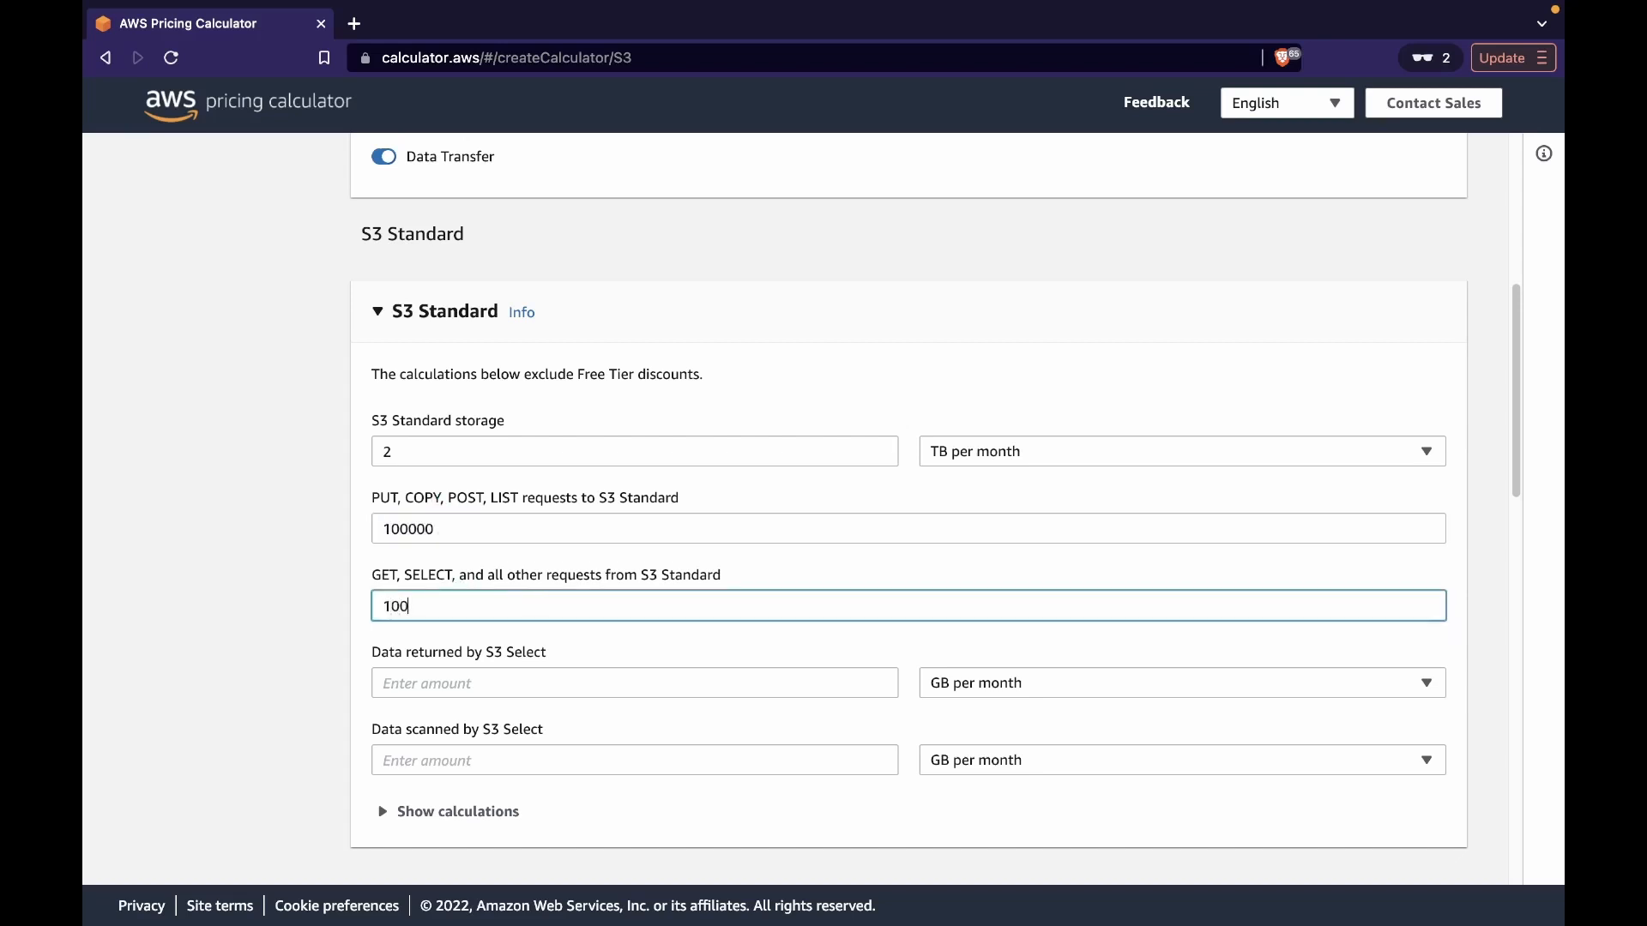
text(000)
Step: Show the S3 Standard calculations and examine the storage and request costs
scroll(508, 818, down, 2)
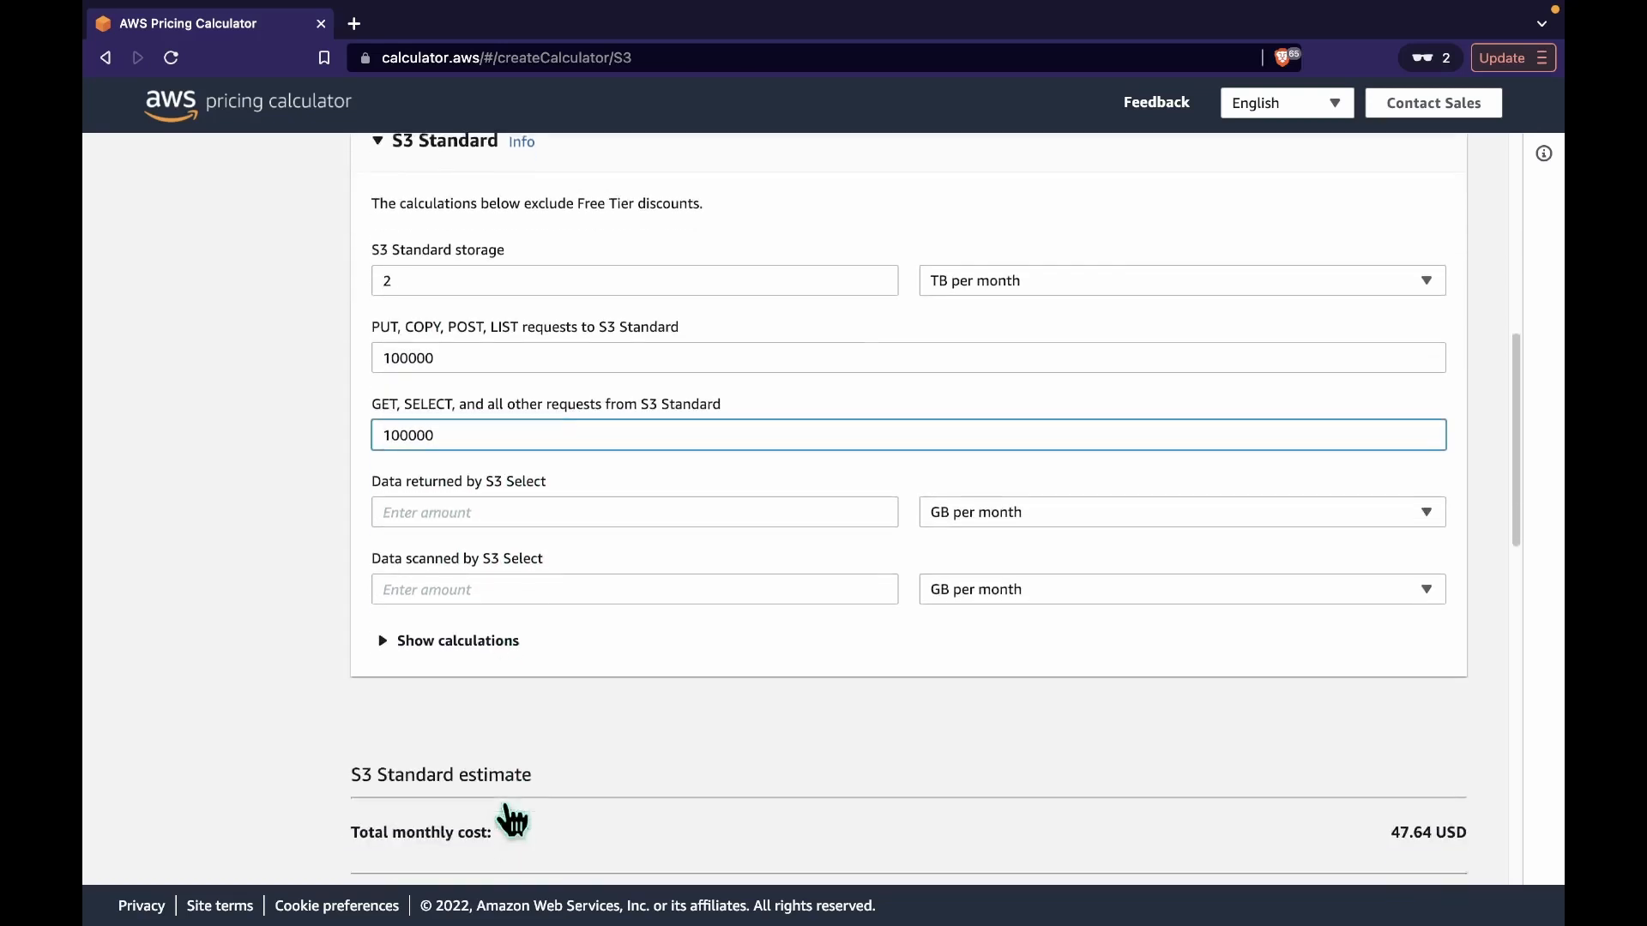
click(468, 628)
scroll(673, 719, down, 1)
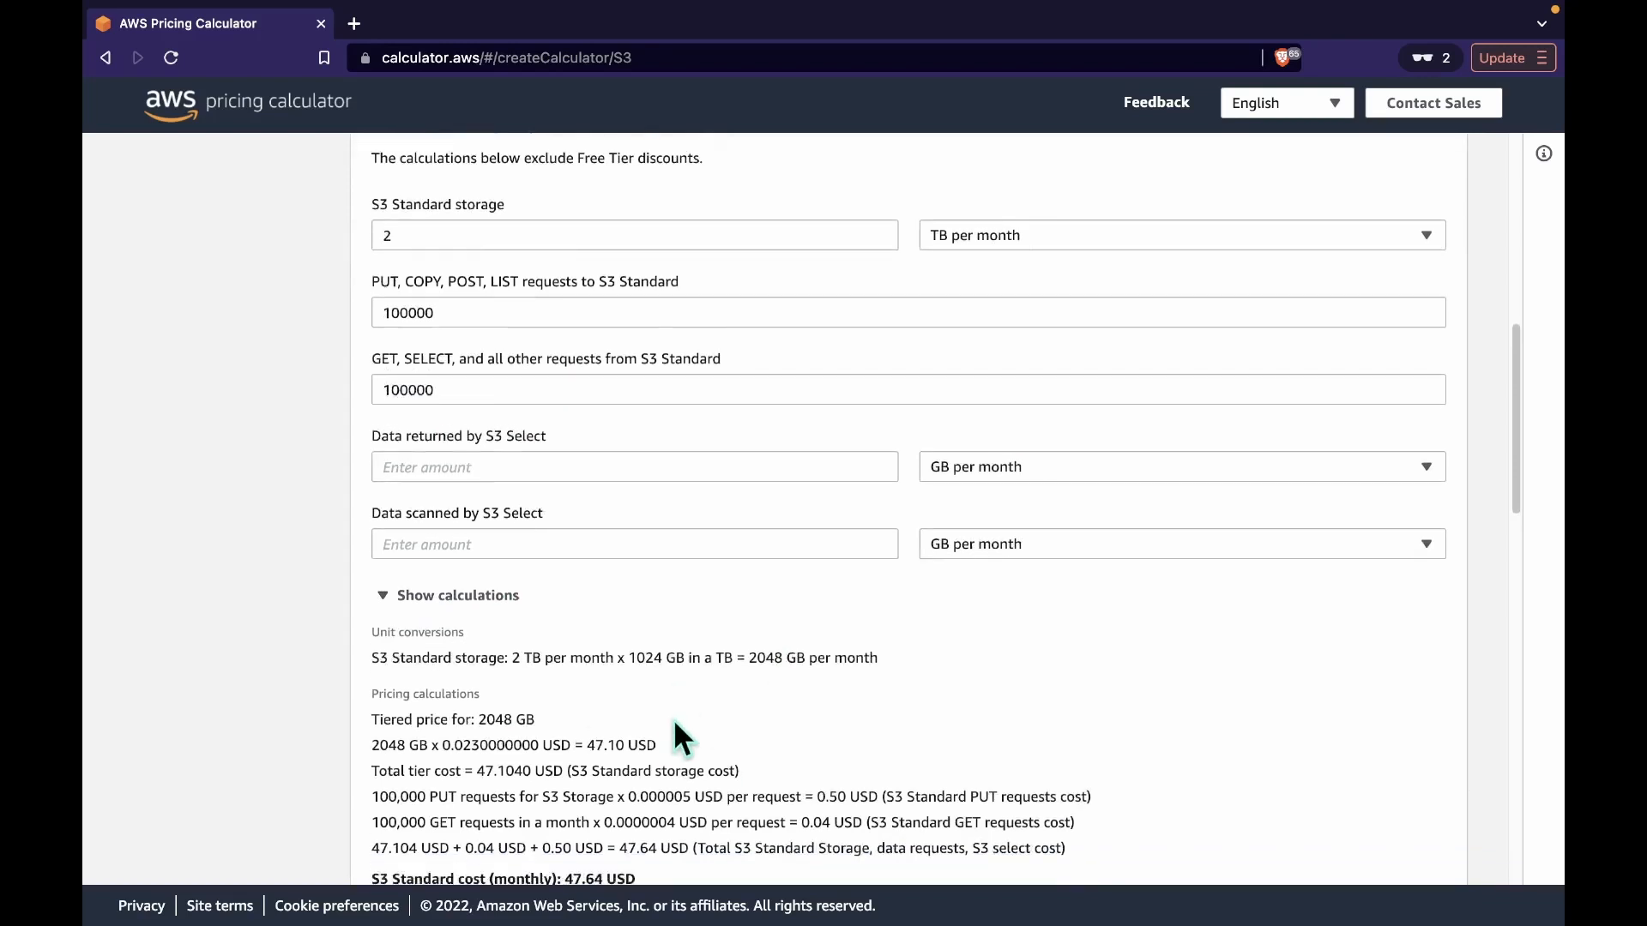
scroll(672, 719, down, 2)
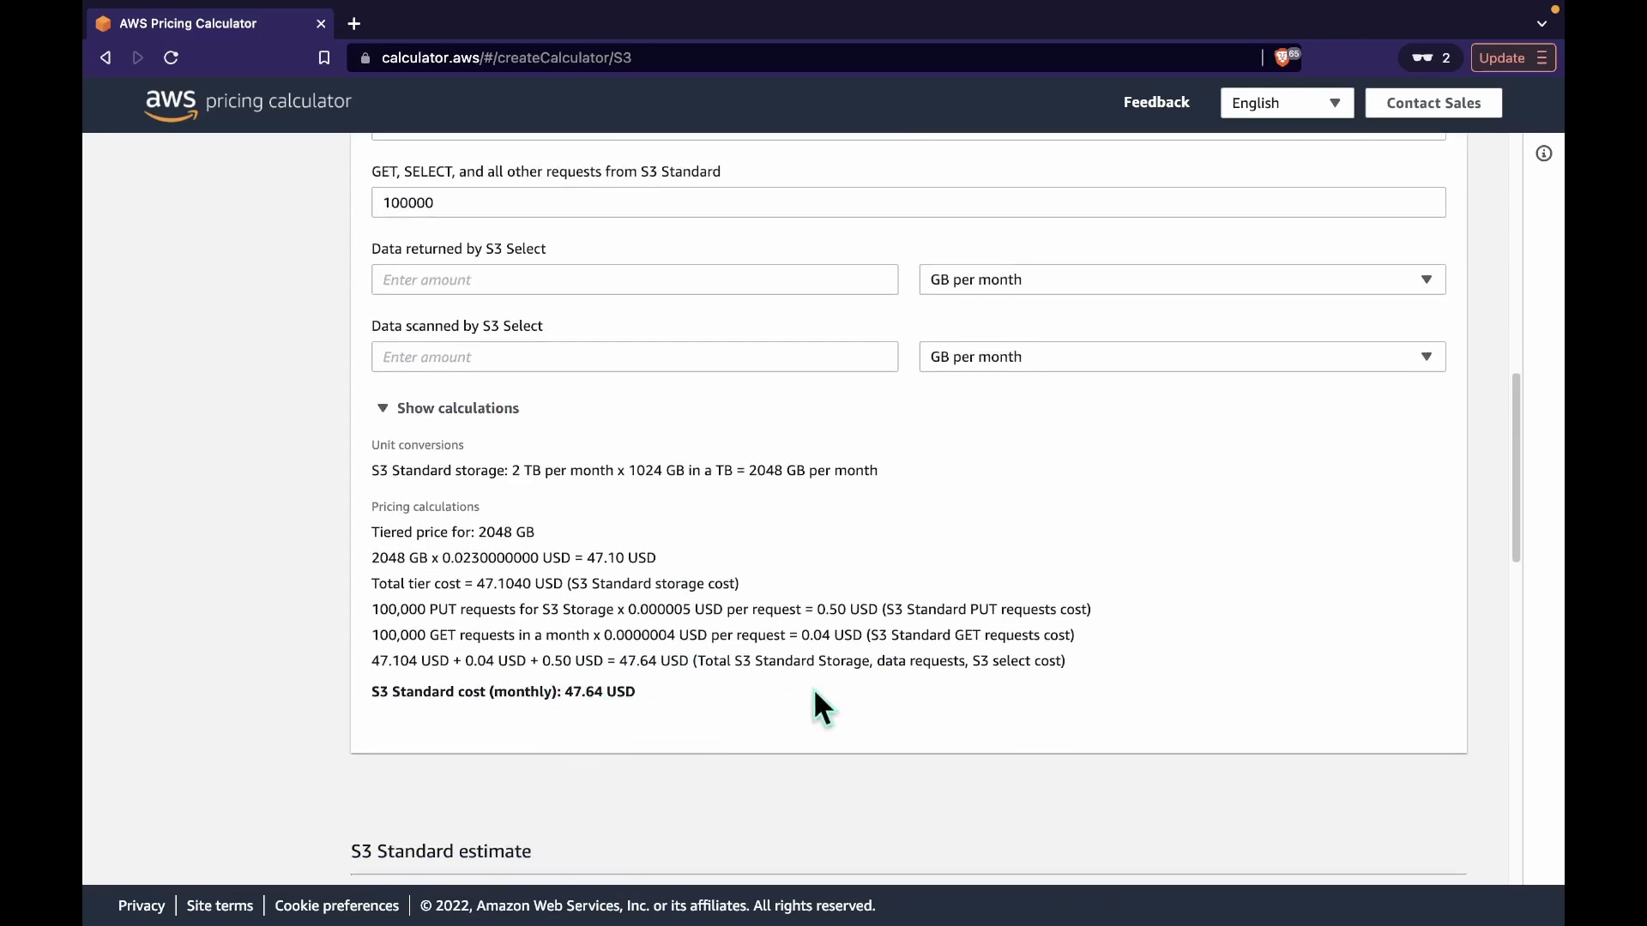
scroll(814, 692, up, 3)
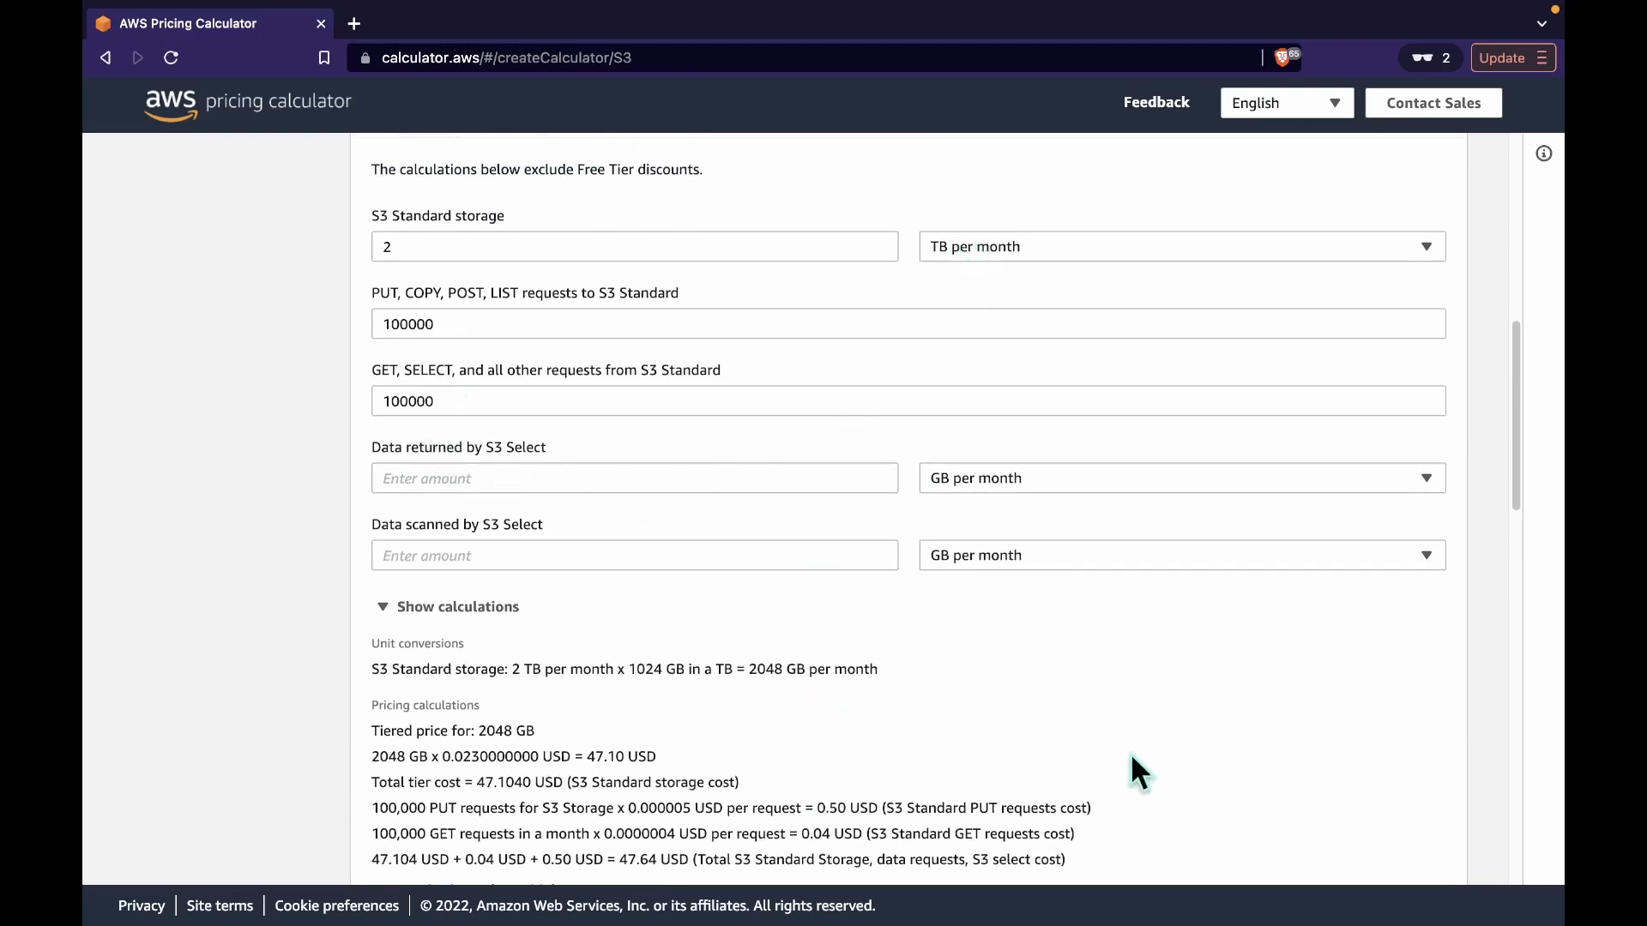
scroll(1132, 759, down, 6)
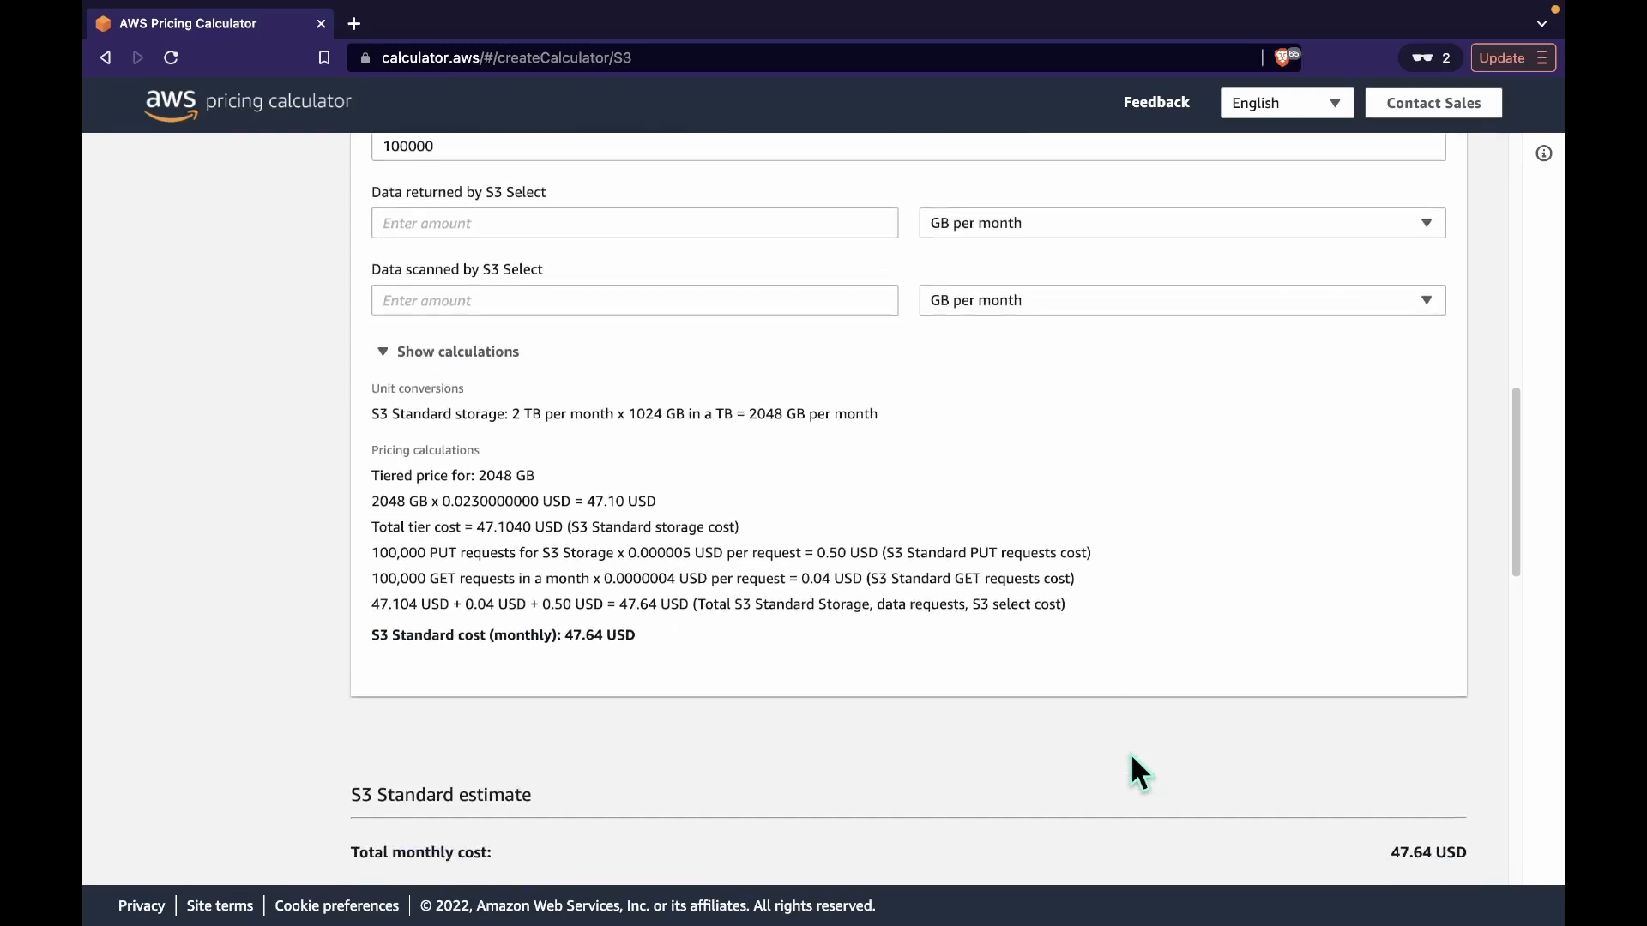
Step: Set the source of the S3 inbound data transfer to Internet (free)
scroll(1128, 763, down, 5)
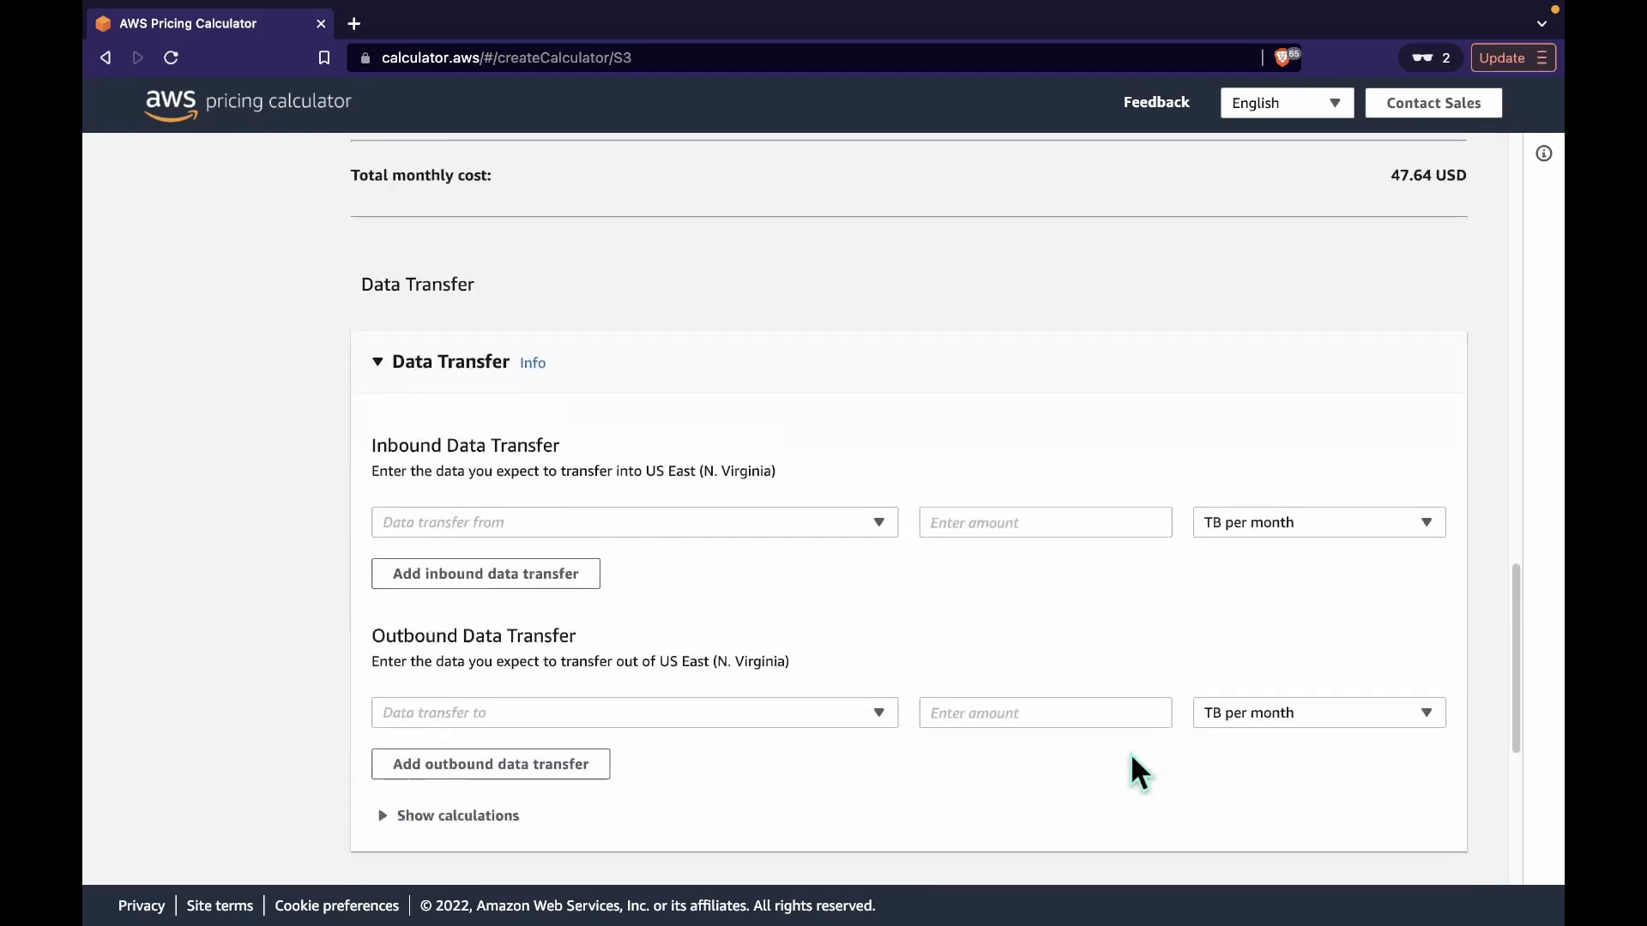
click(642, 426)
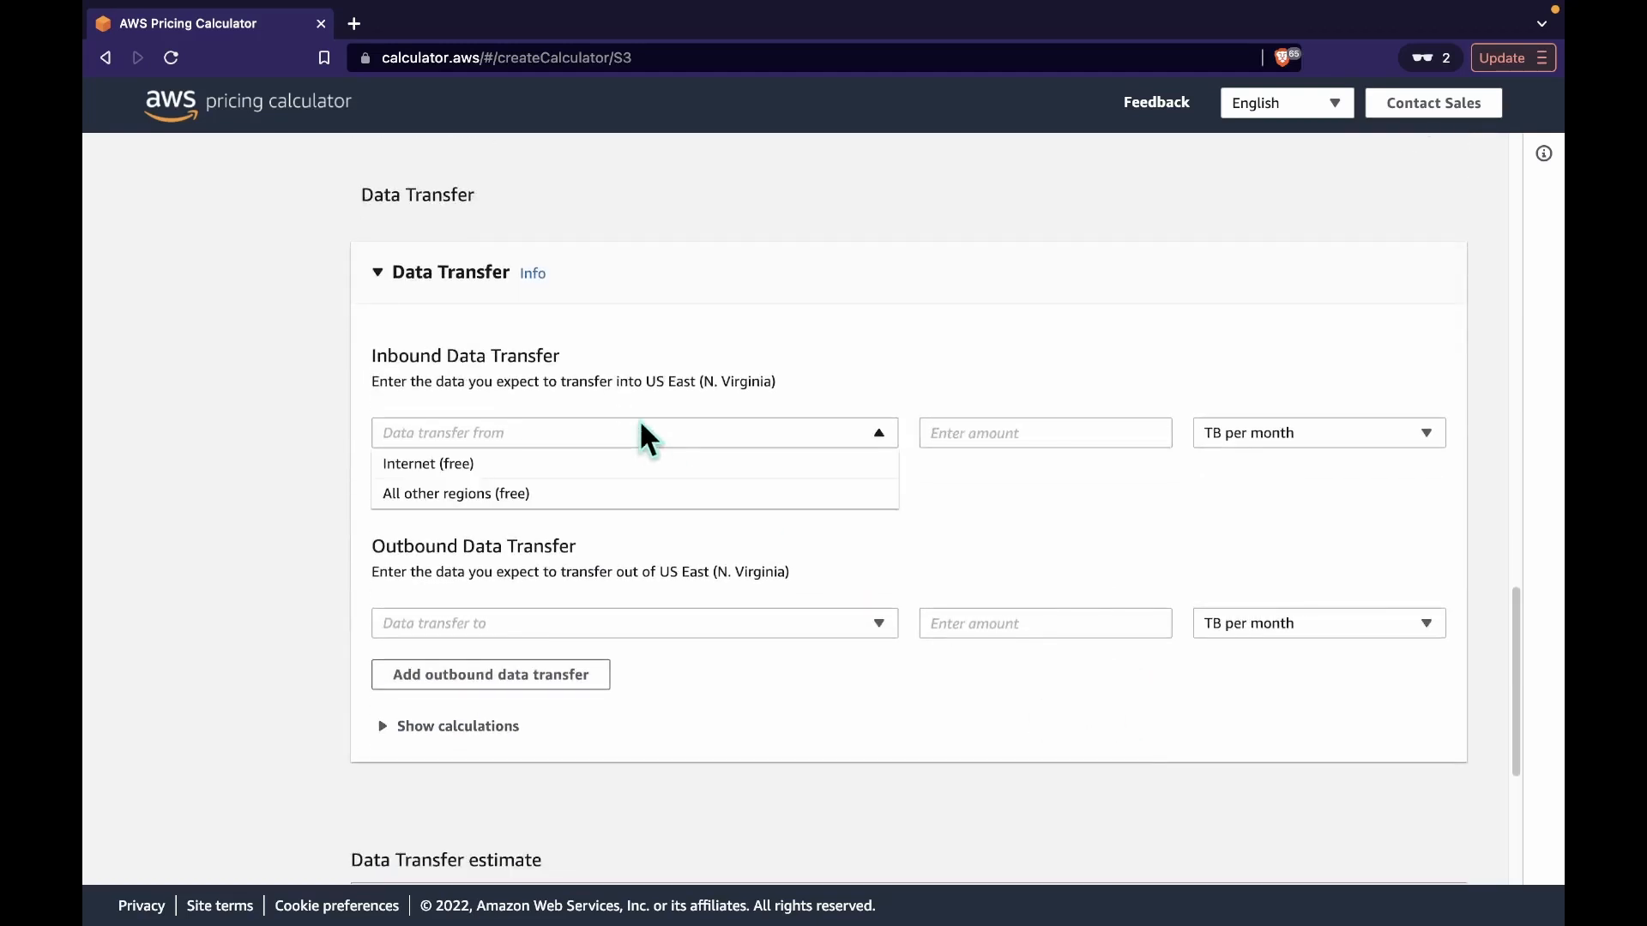
click(611, 468)
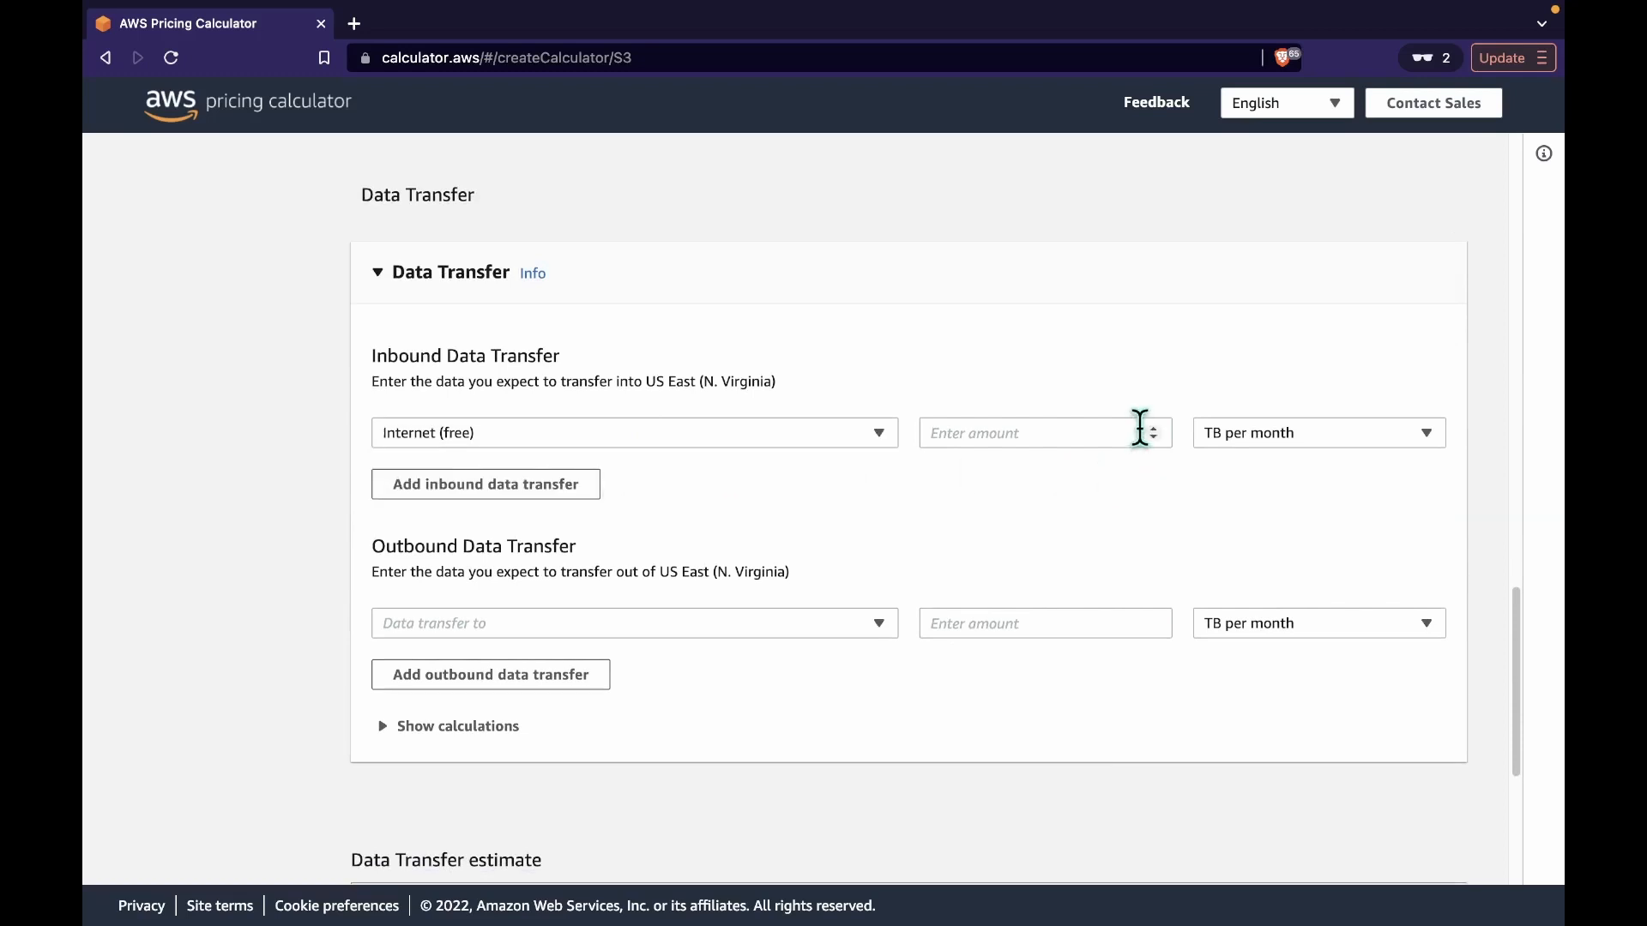
Step: Set the S3 outbound data transfer to all other regions (0.02 USD per GB) with 200 GB per month
click(643, 638)
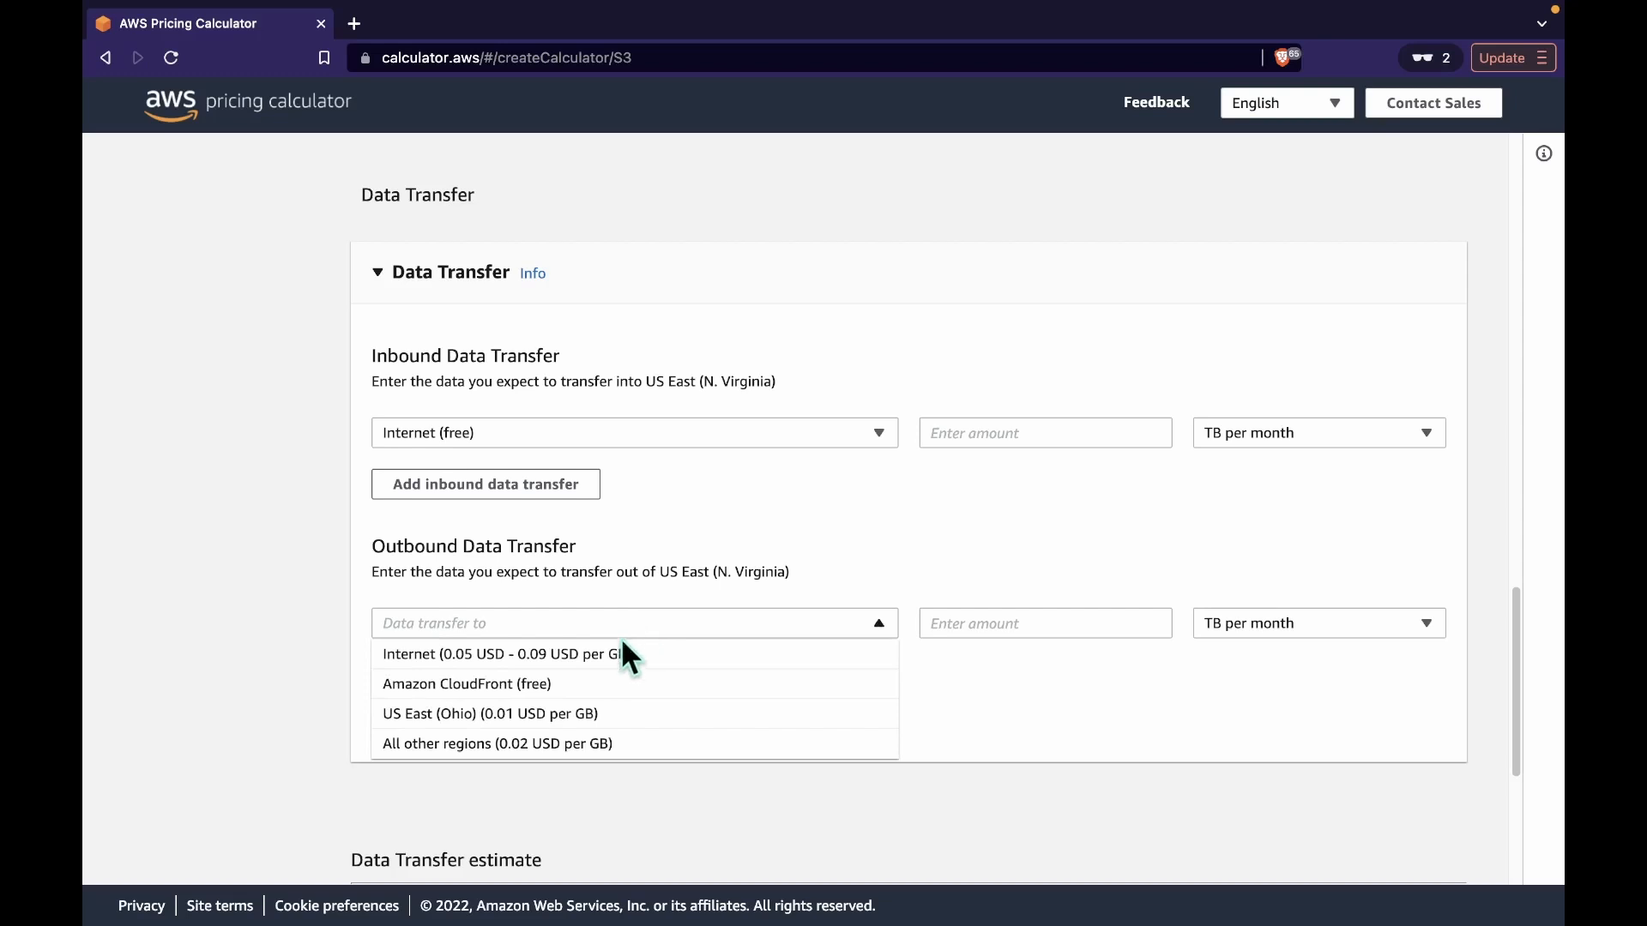
click(605, 746)
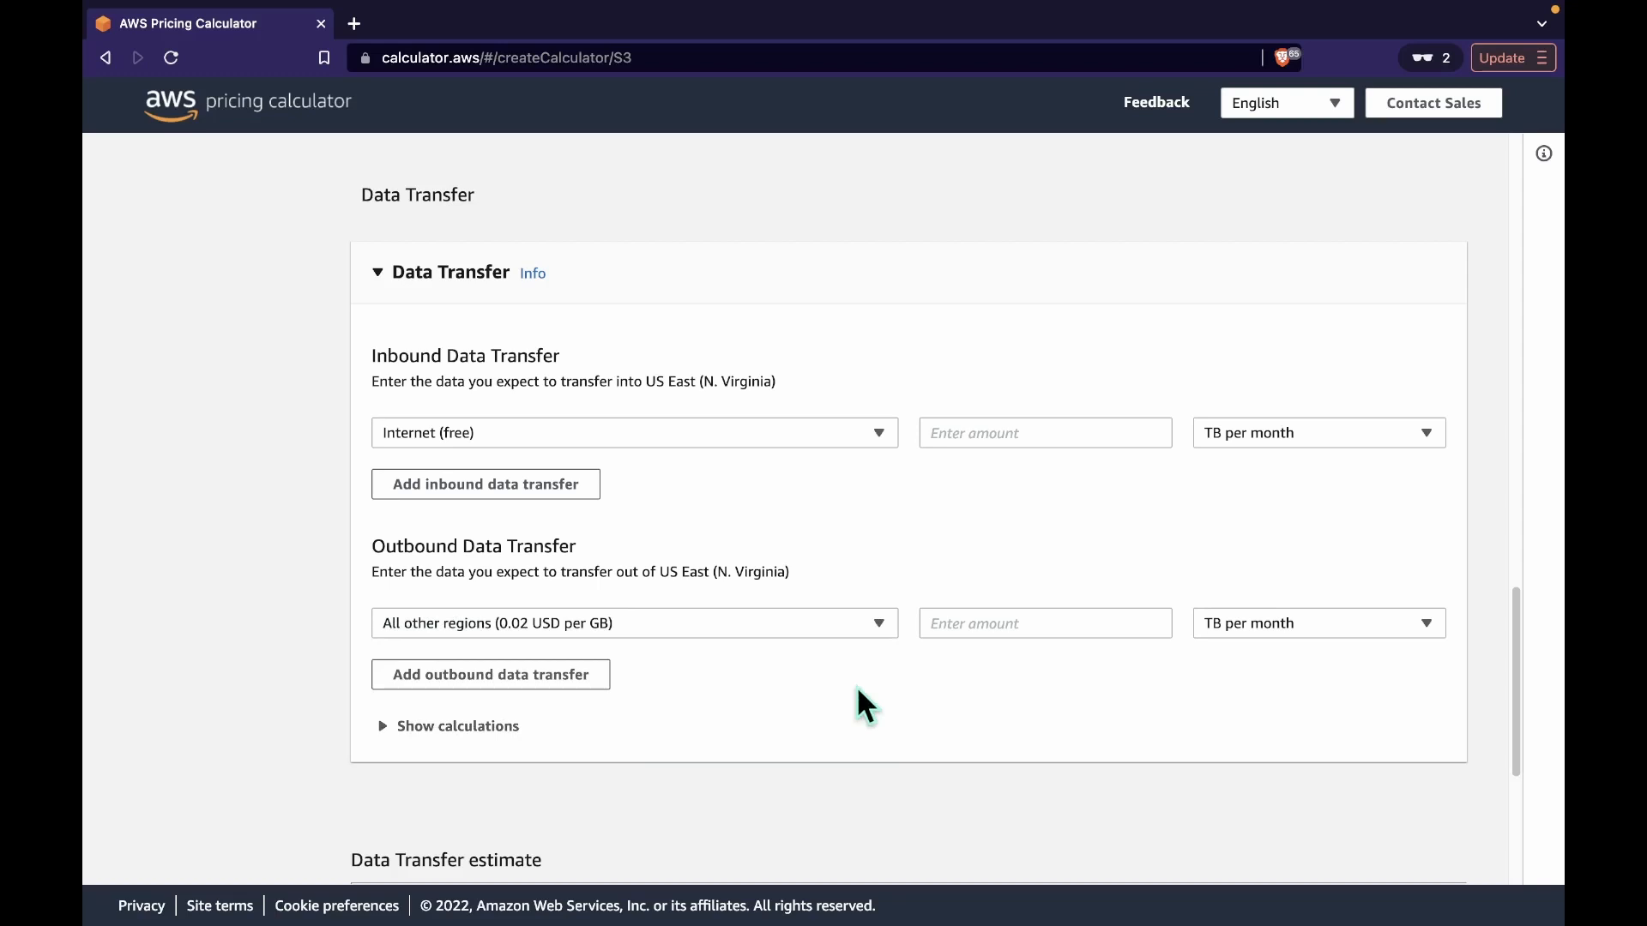
click(1040, 621)
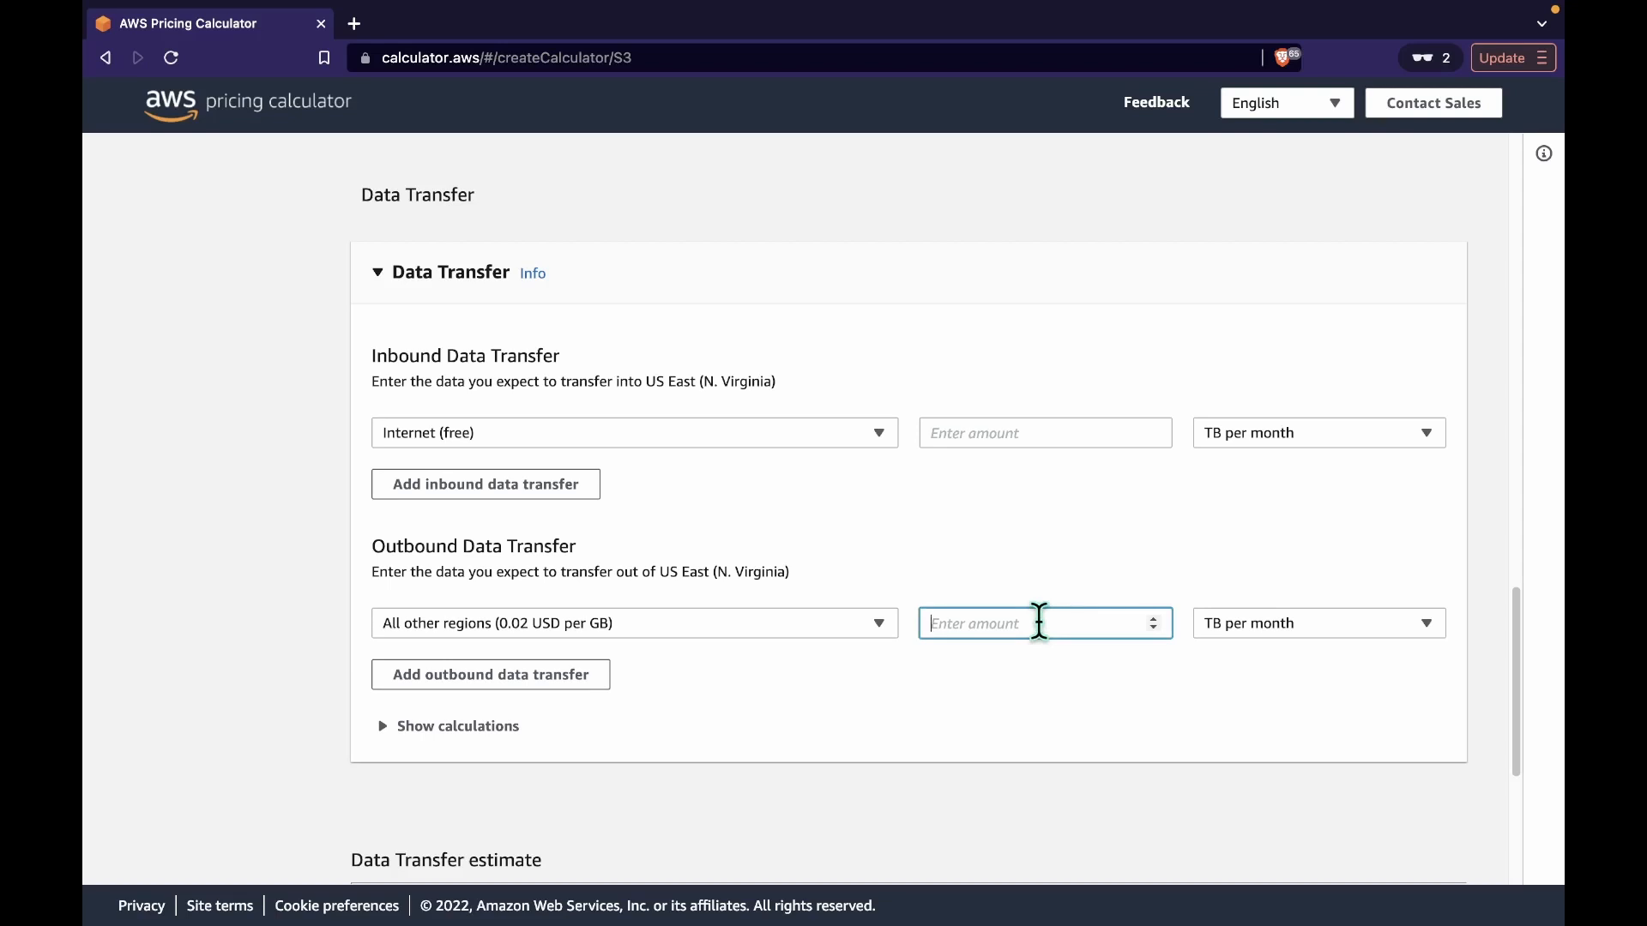
text(200)
click(1336, 620)
click(1306, 651)
Step: Review the data transfer and total S3 monthly costs and add the S3 configuration to the estimate
scroll(882, 735, down, 3)
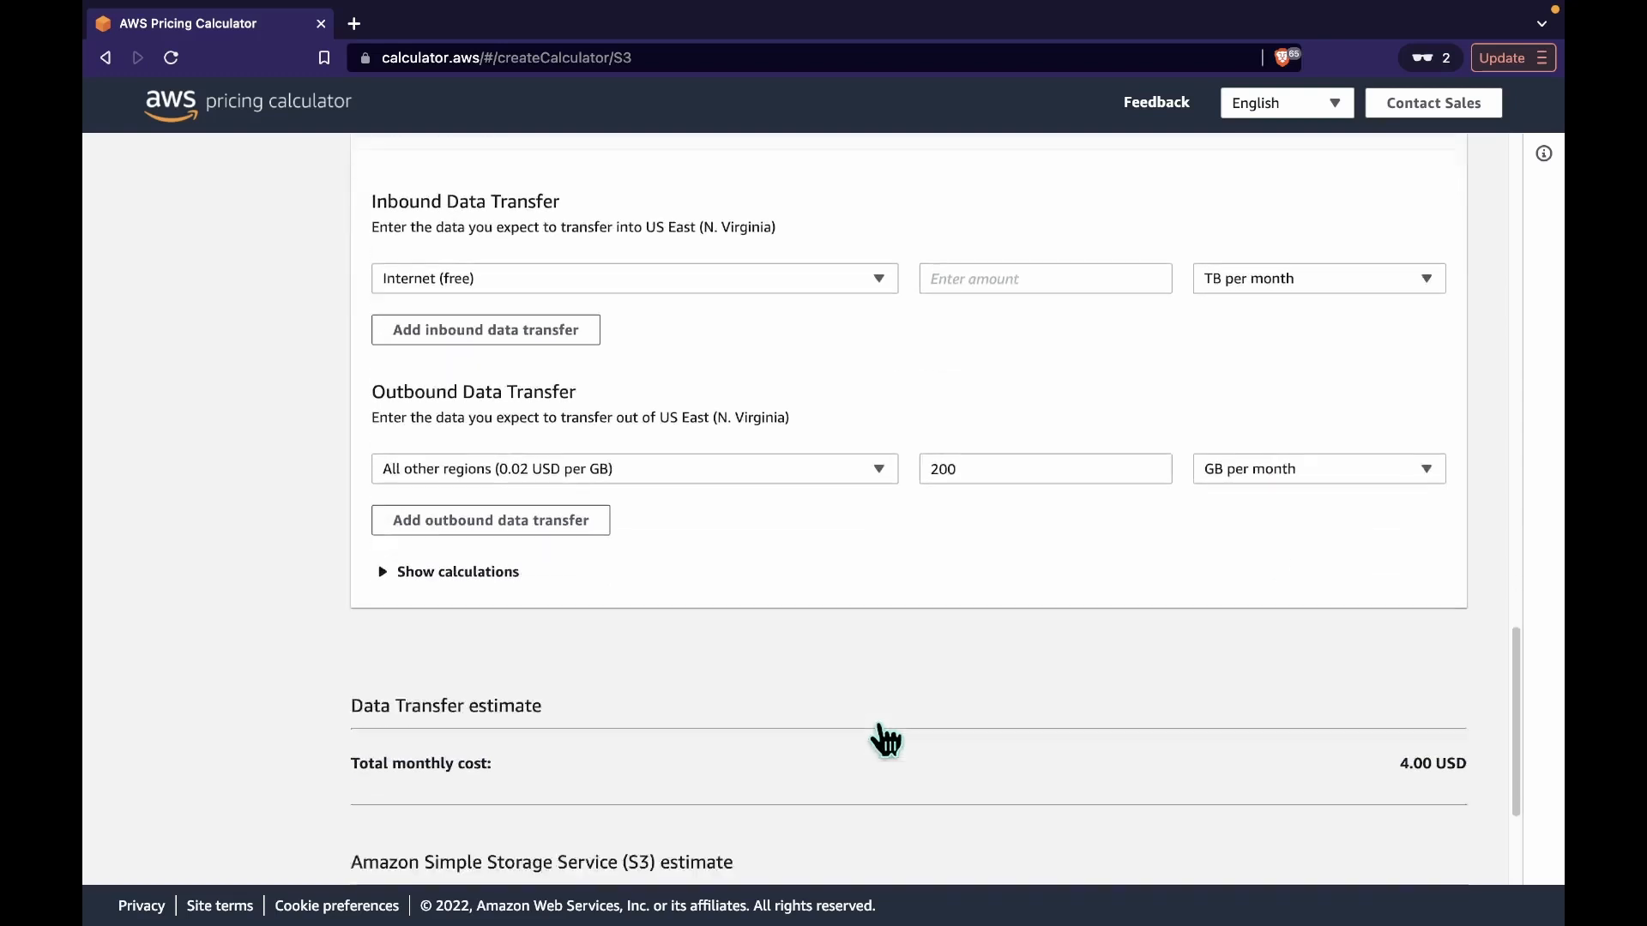
scroll(877, 722, down, 2)
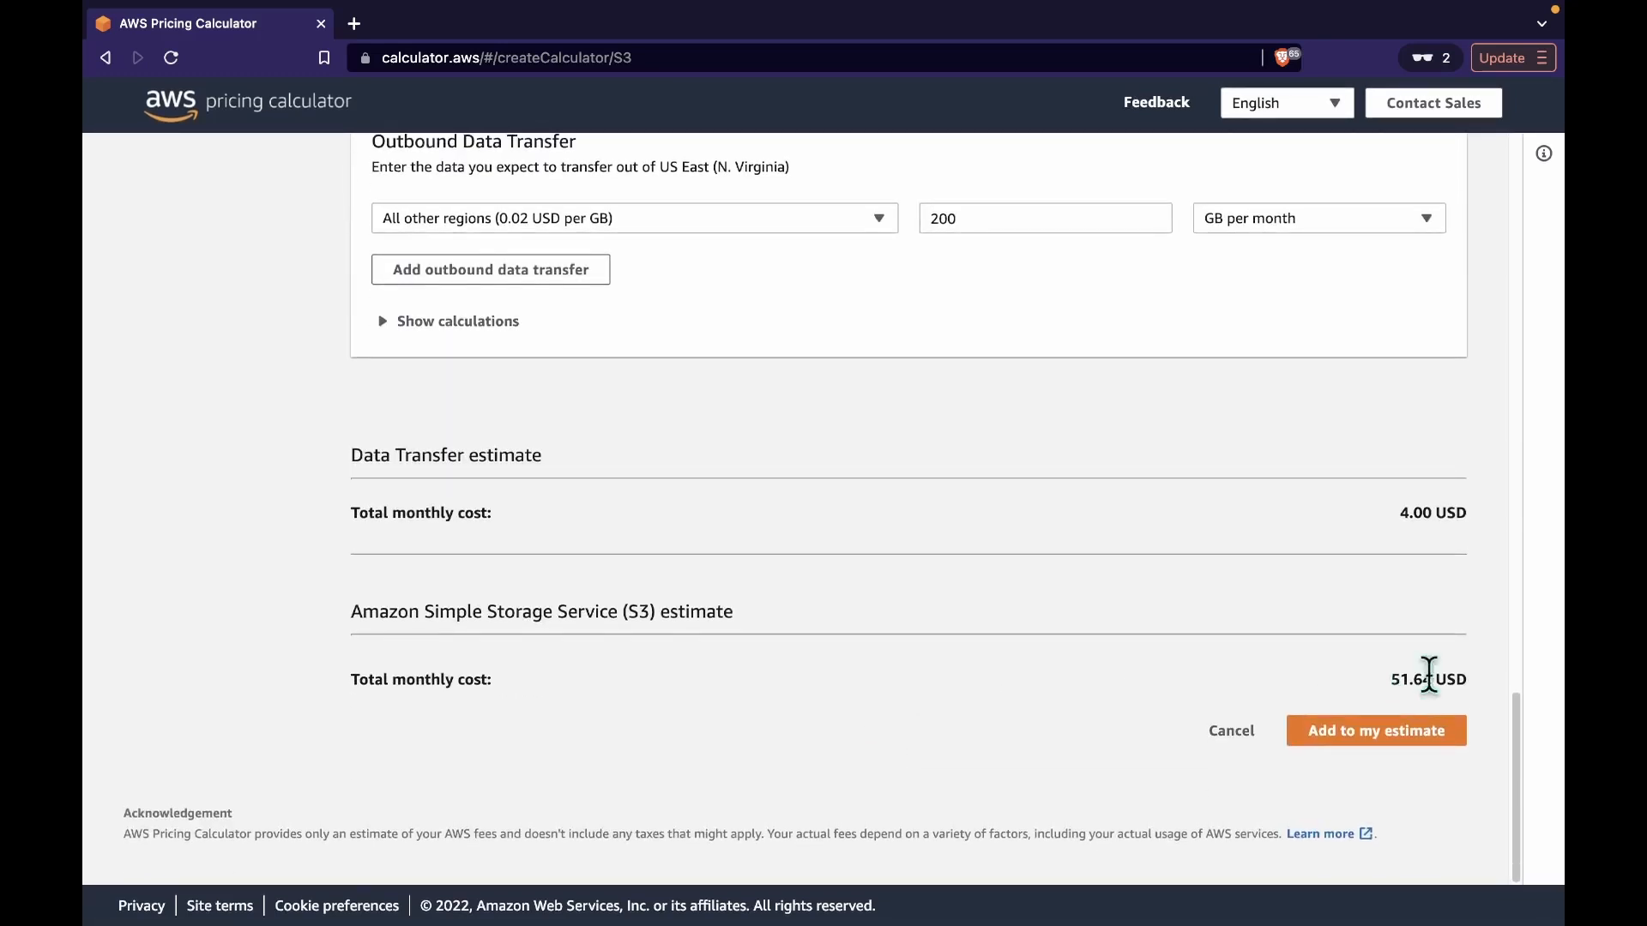
click(1372, 739)
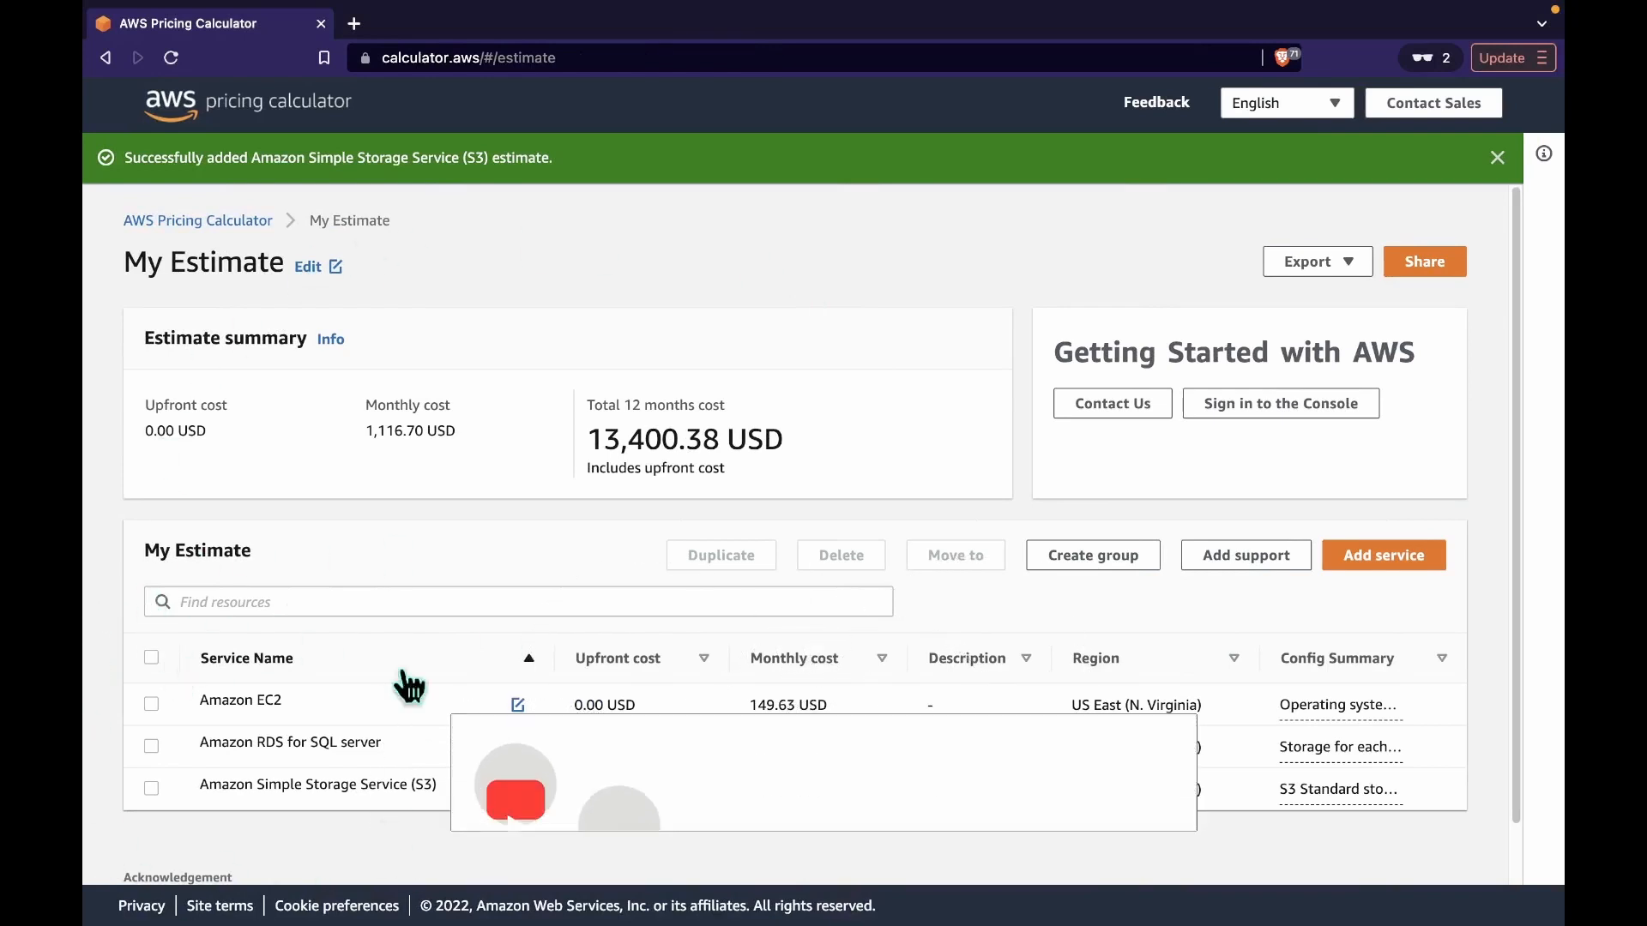
Step: Check the export formats offered for the estimate, and share the estimate by copying its public link
click(1321, 266)
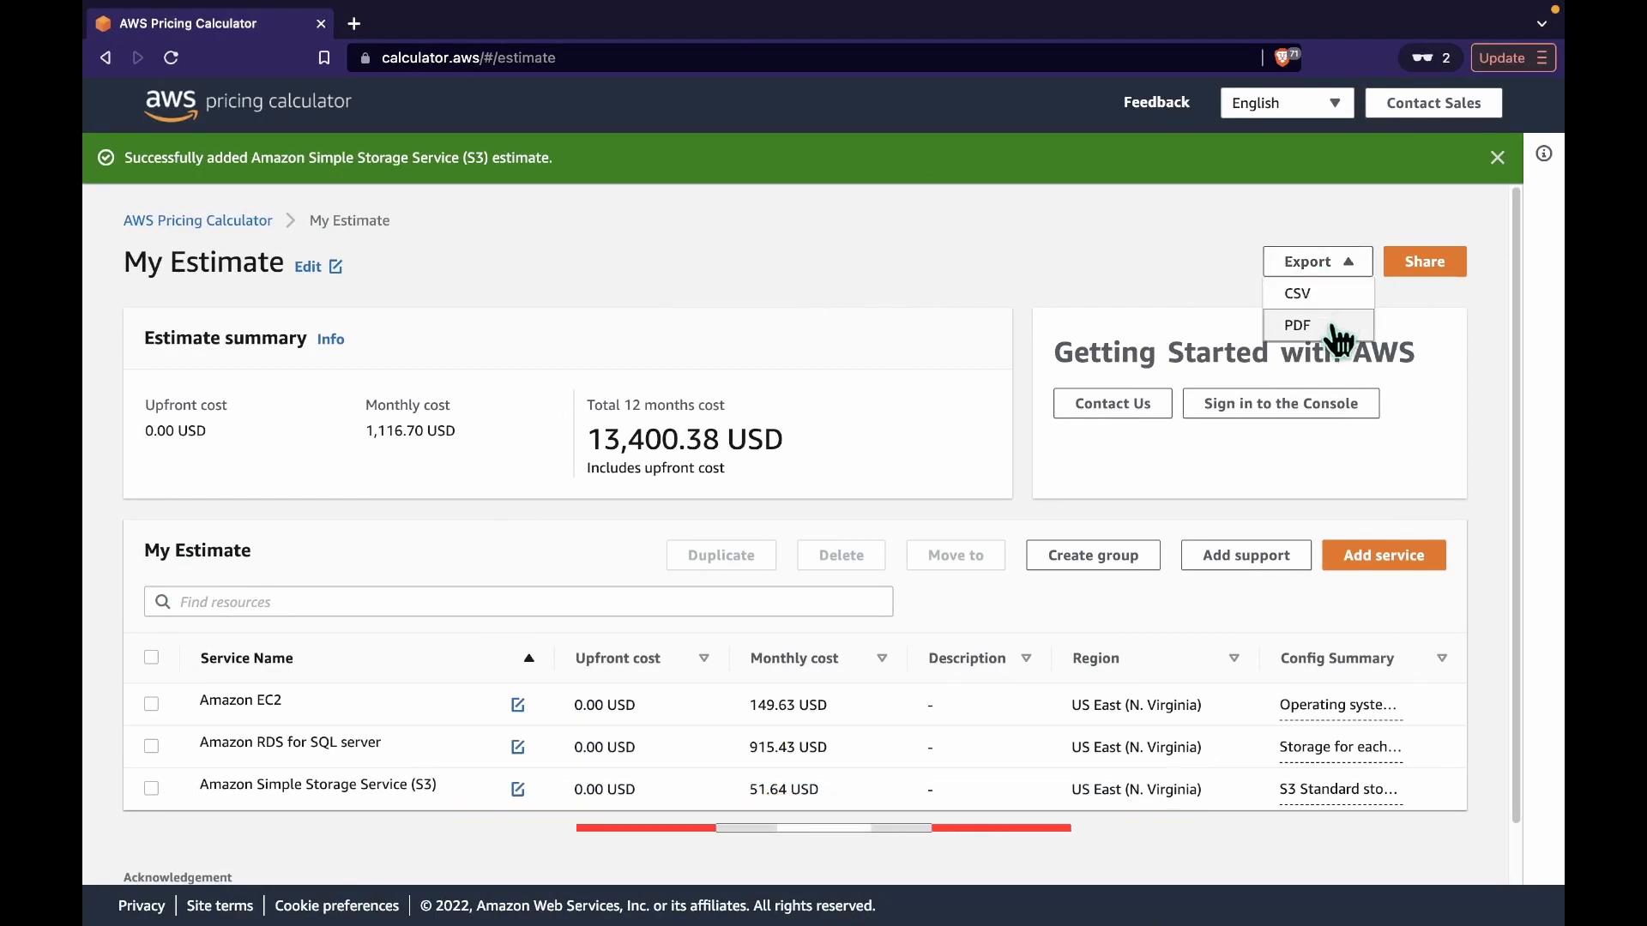
click(1159, 285)
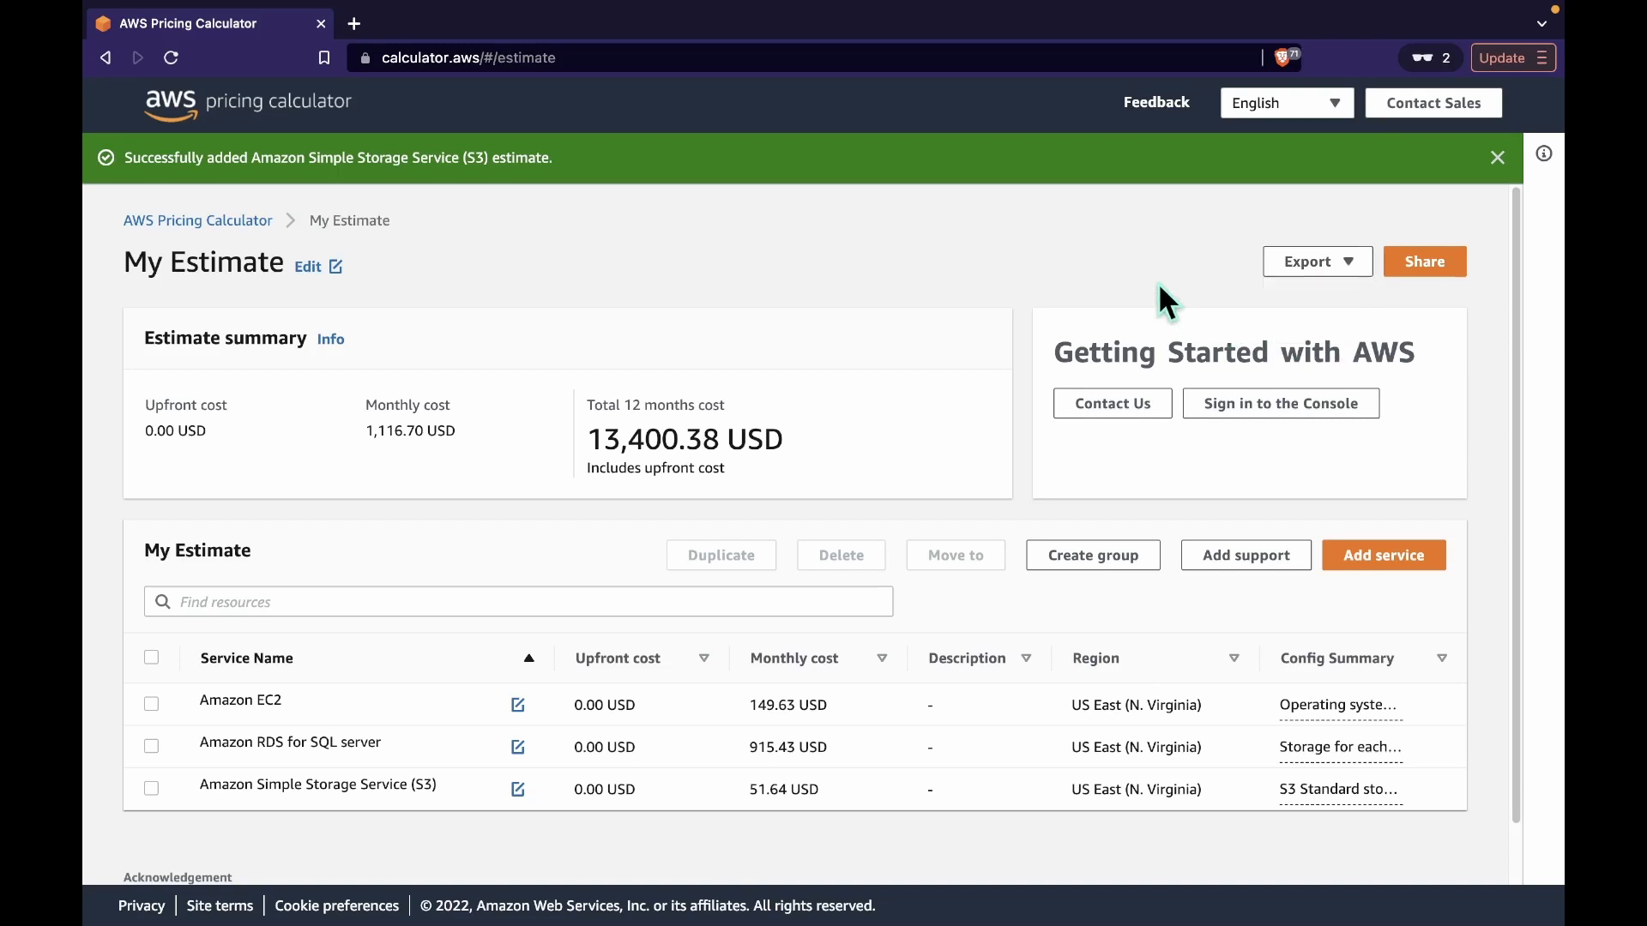
click(1420, 264)
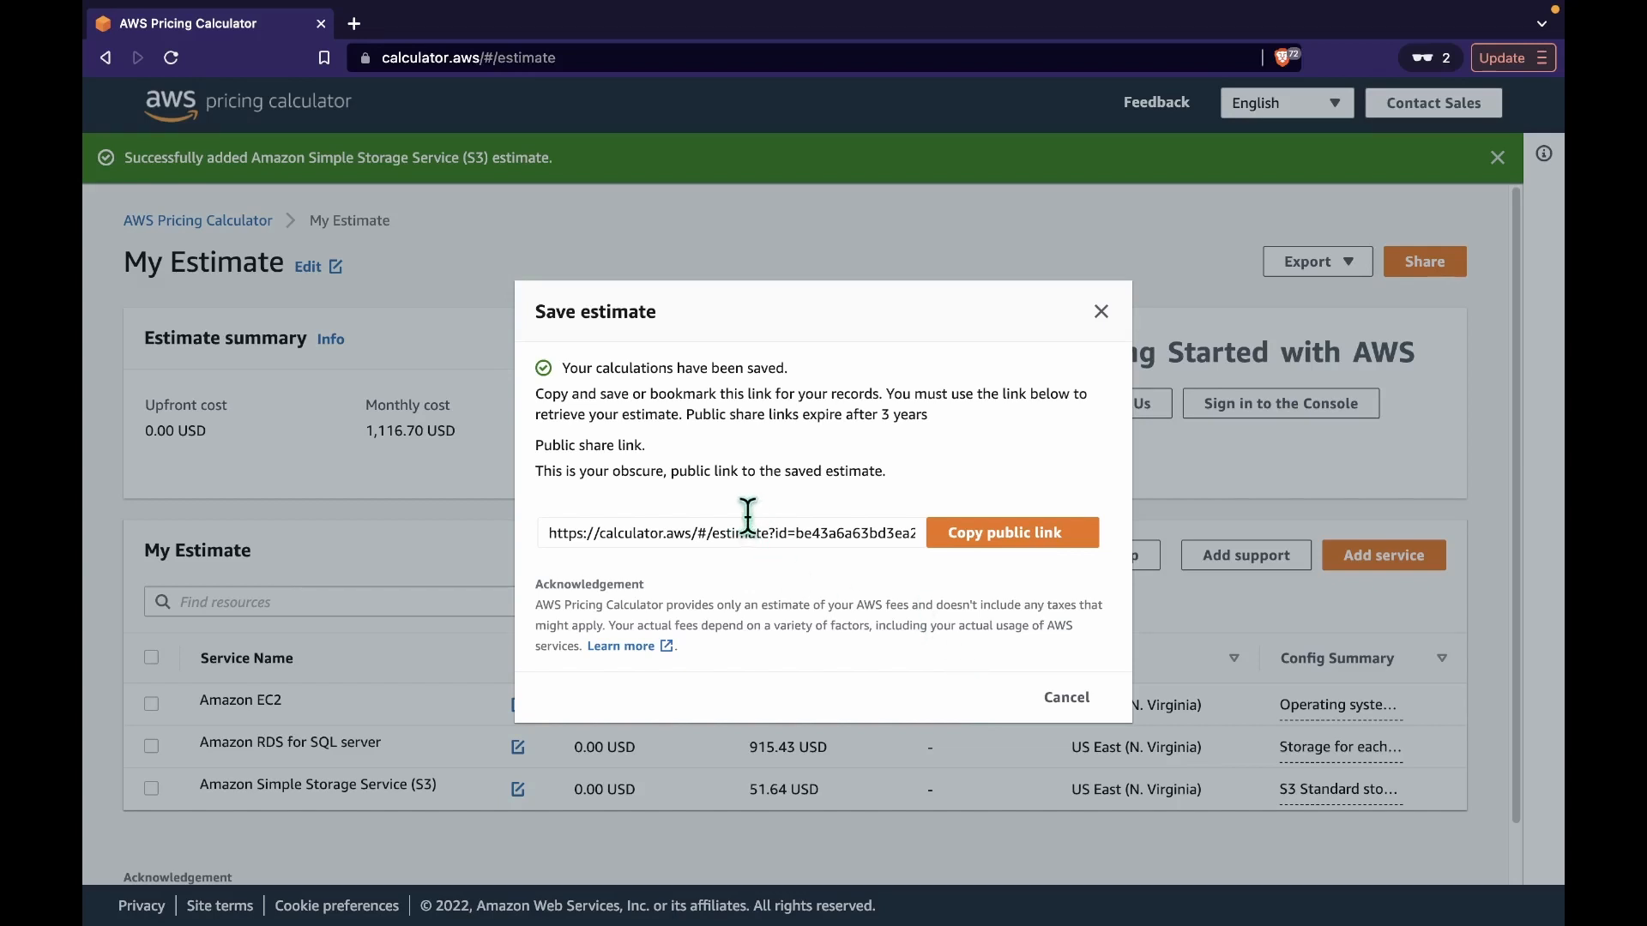
click(1023, 536)
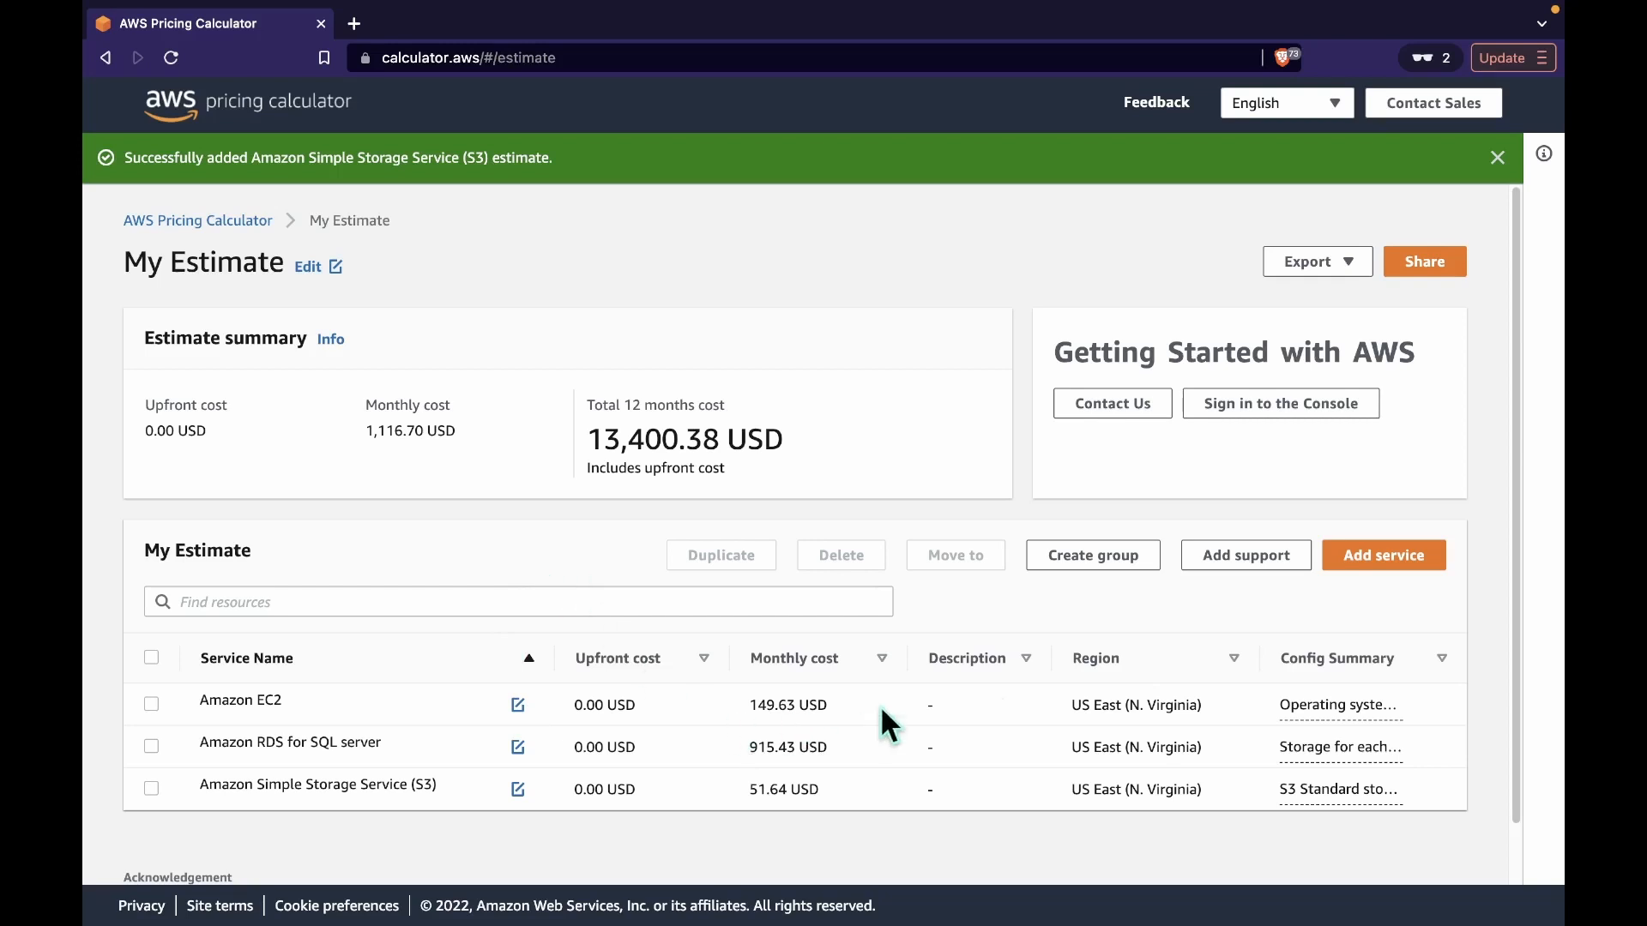
Step: Examine the full configuration summary of the Amazon EC2 service in the estimate and close it
click(1360, 717)
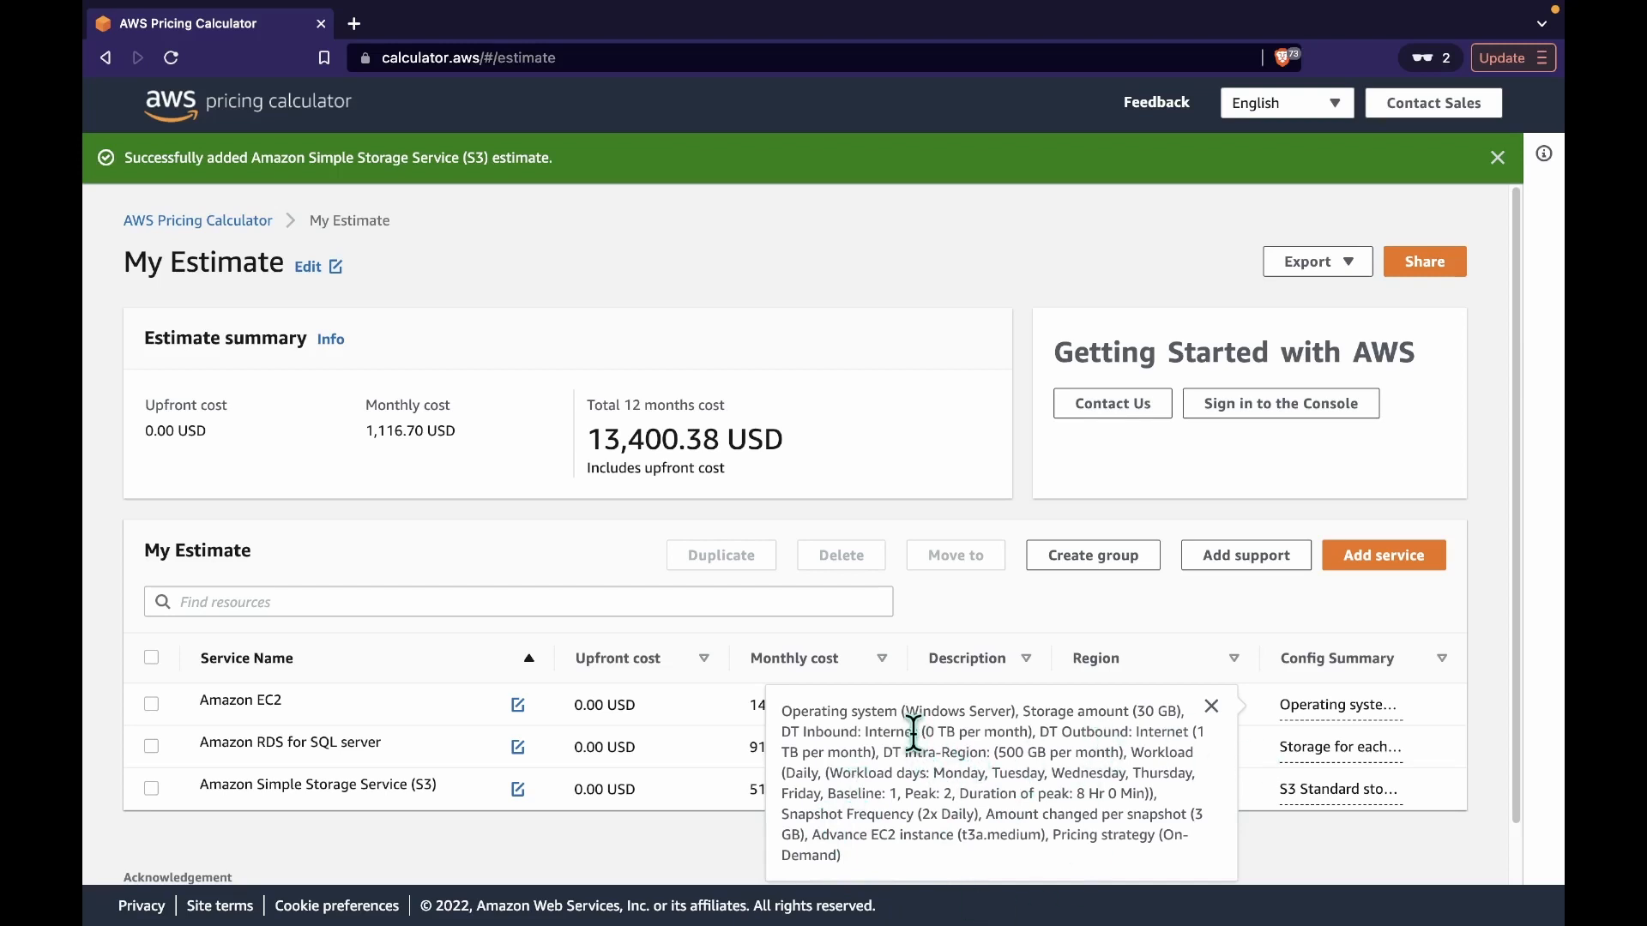
click(864, 469)
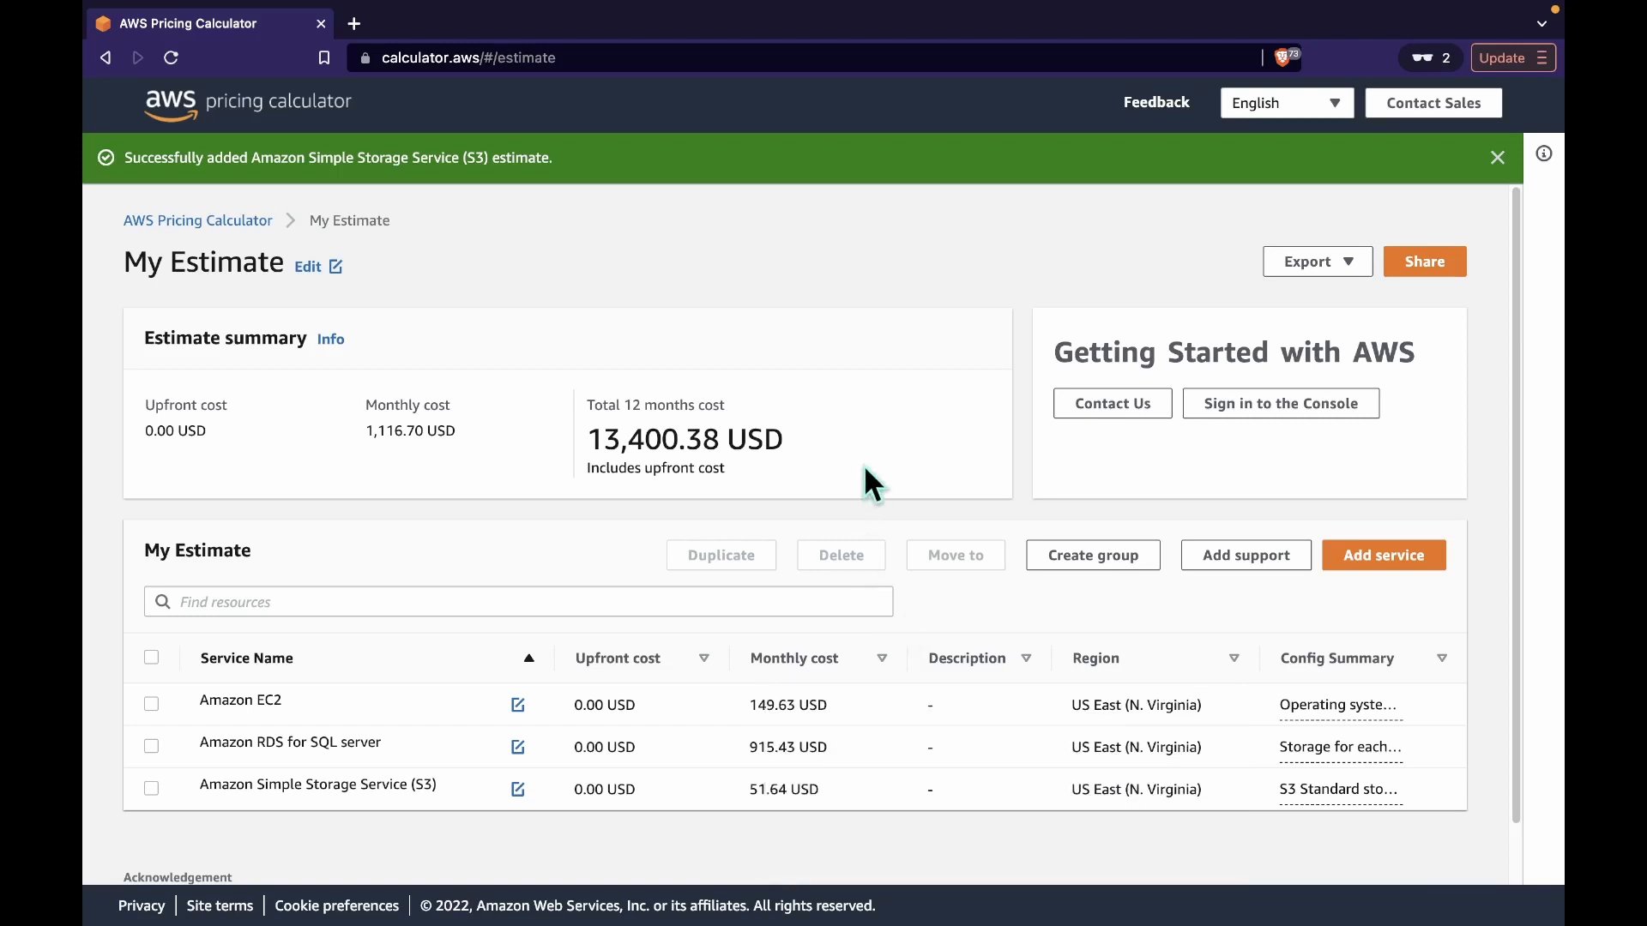